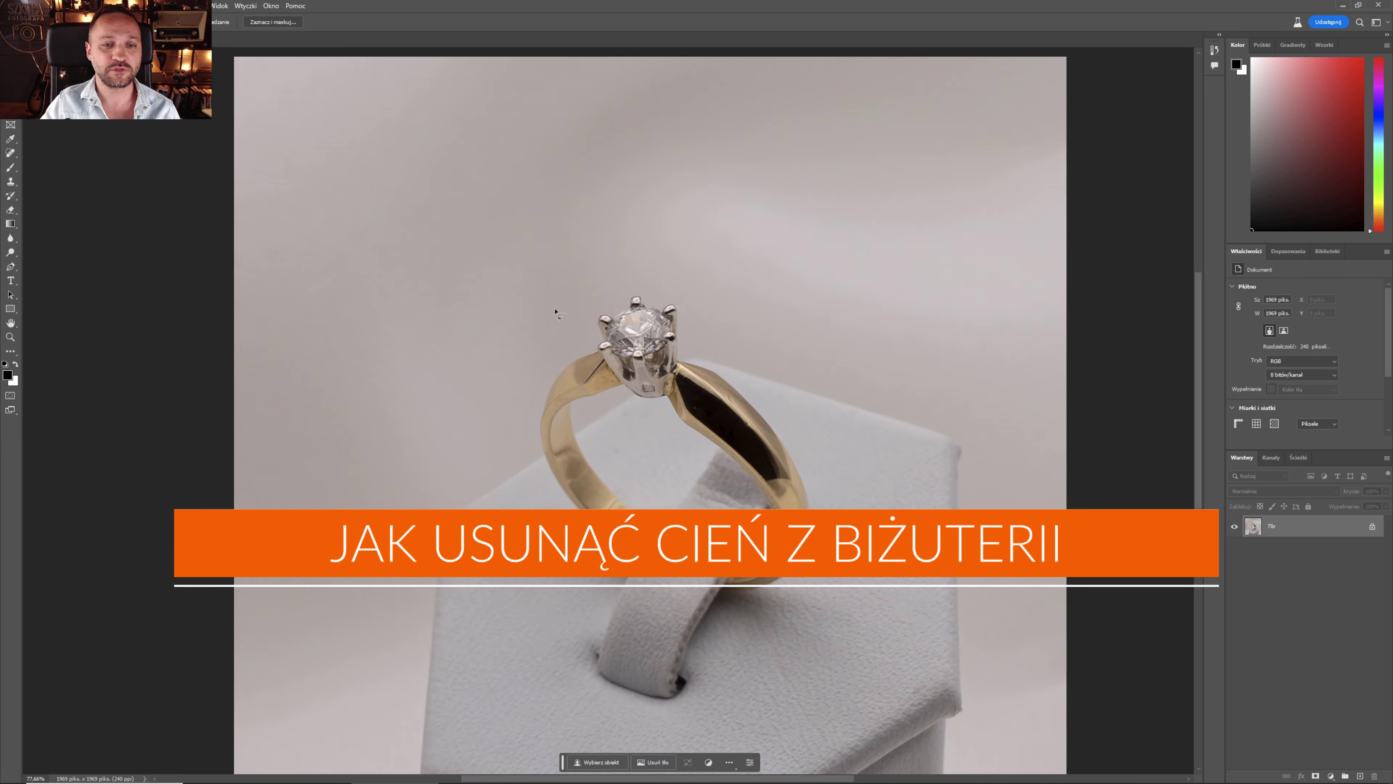
Zoom to about 166% on the gold ring band and diamond to inspect the shadow
drag(588, 349, 786, 360)
scroll(790, 361, down, 3)
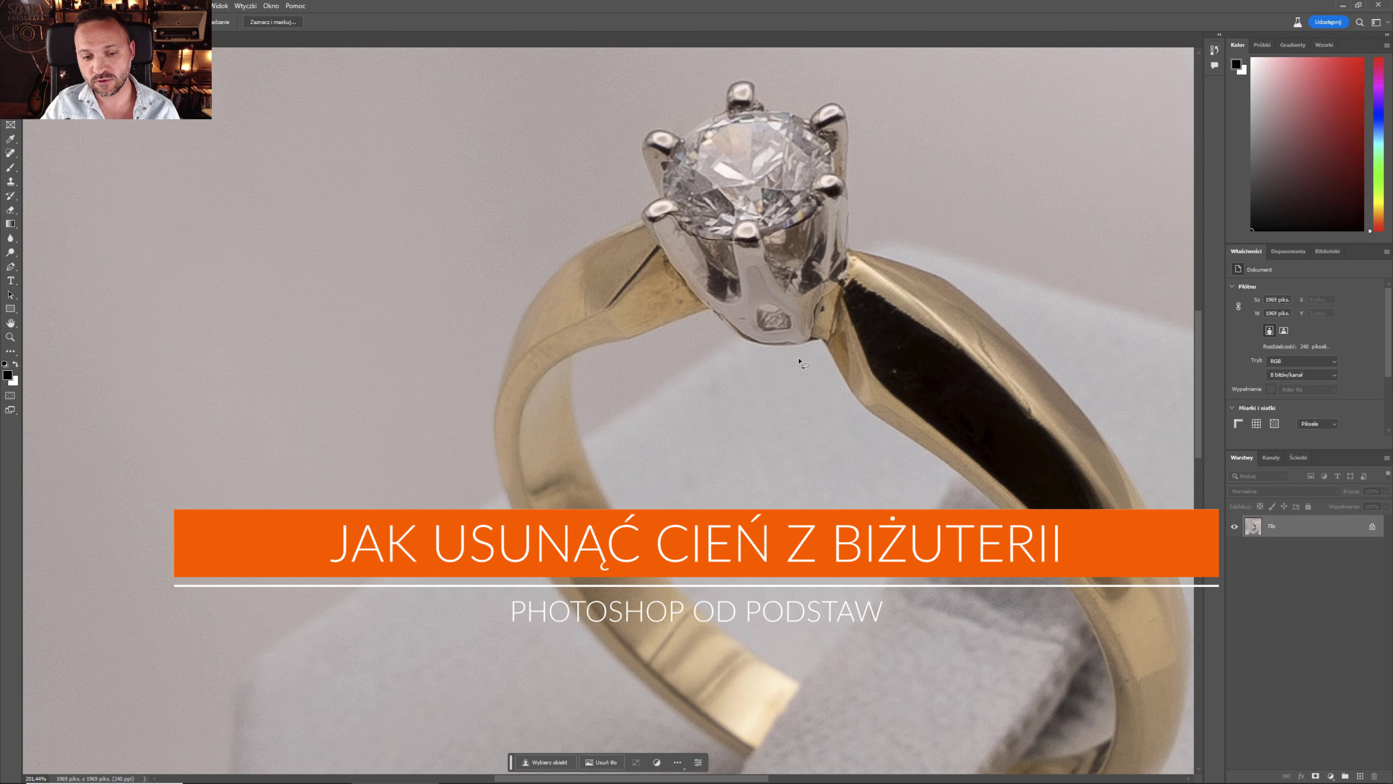
scroll(926, 400, down, 5)
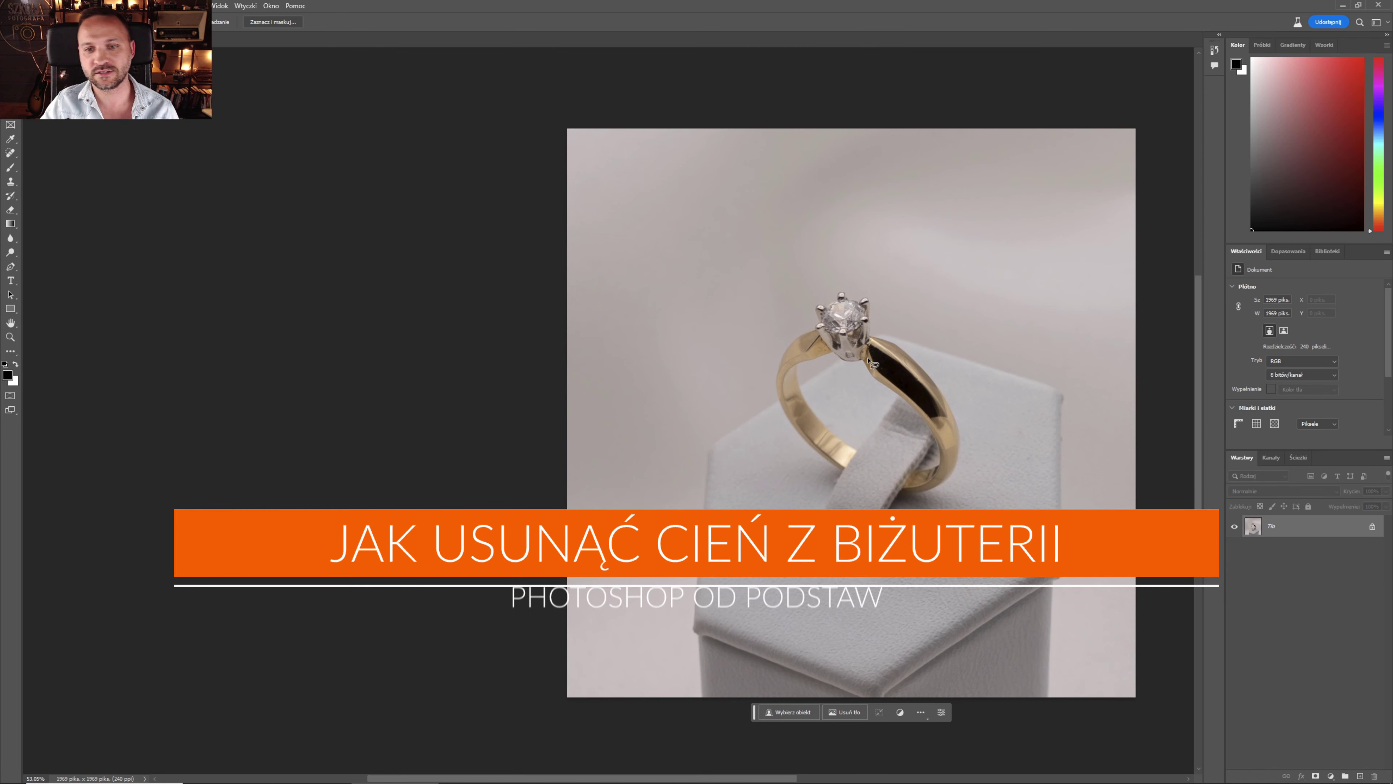
scroll(957, 417, up, 4)
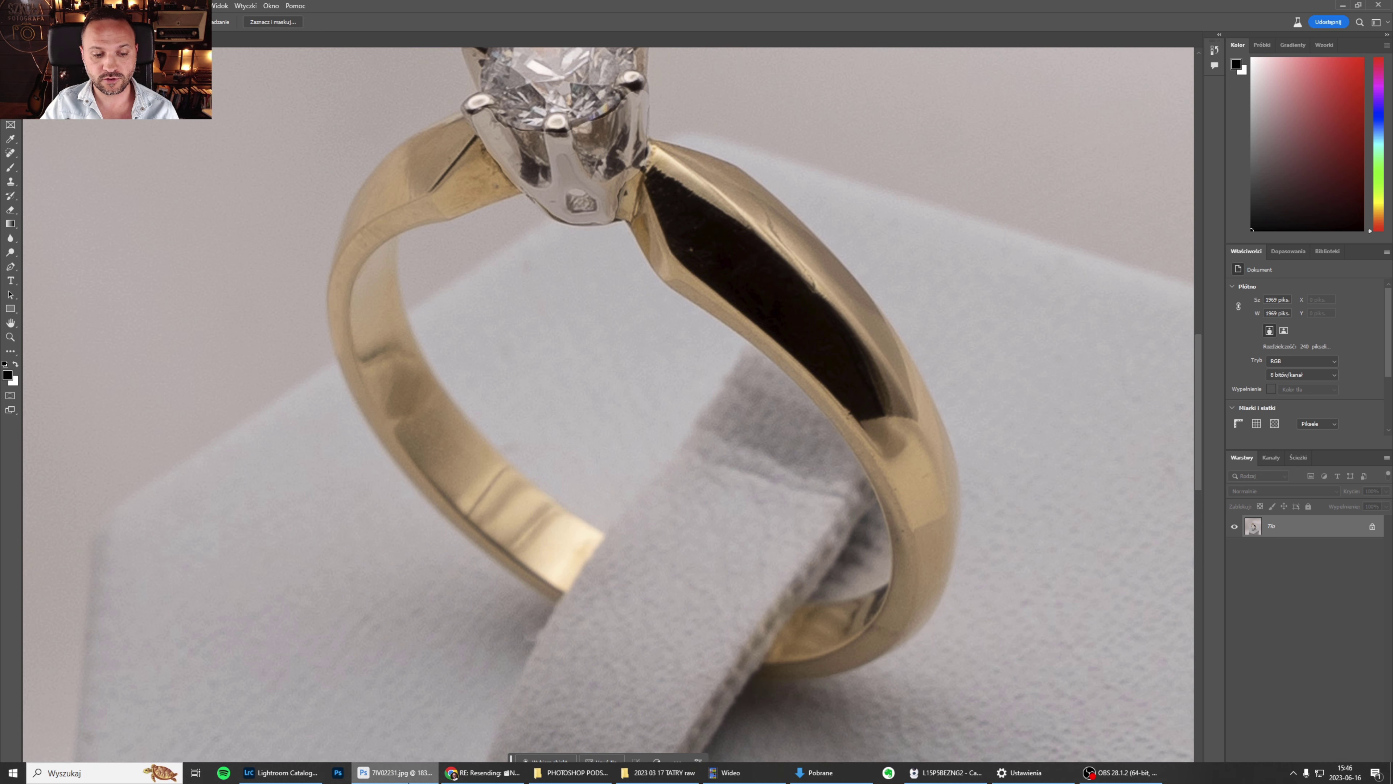
mouse_move(394, 772)
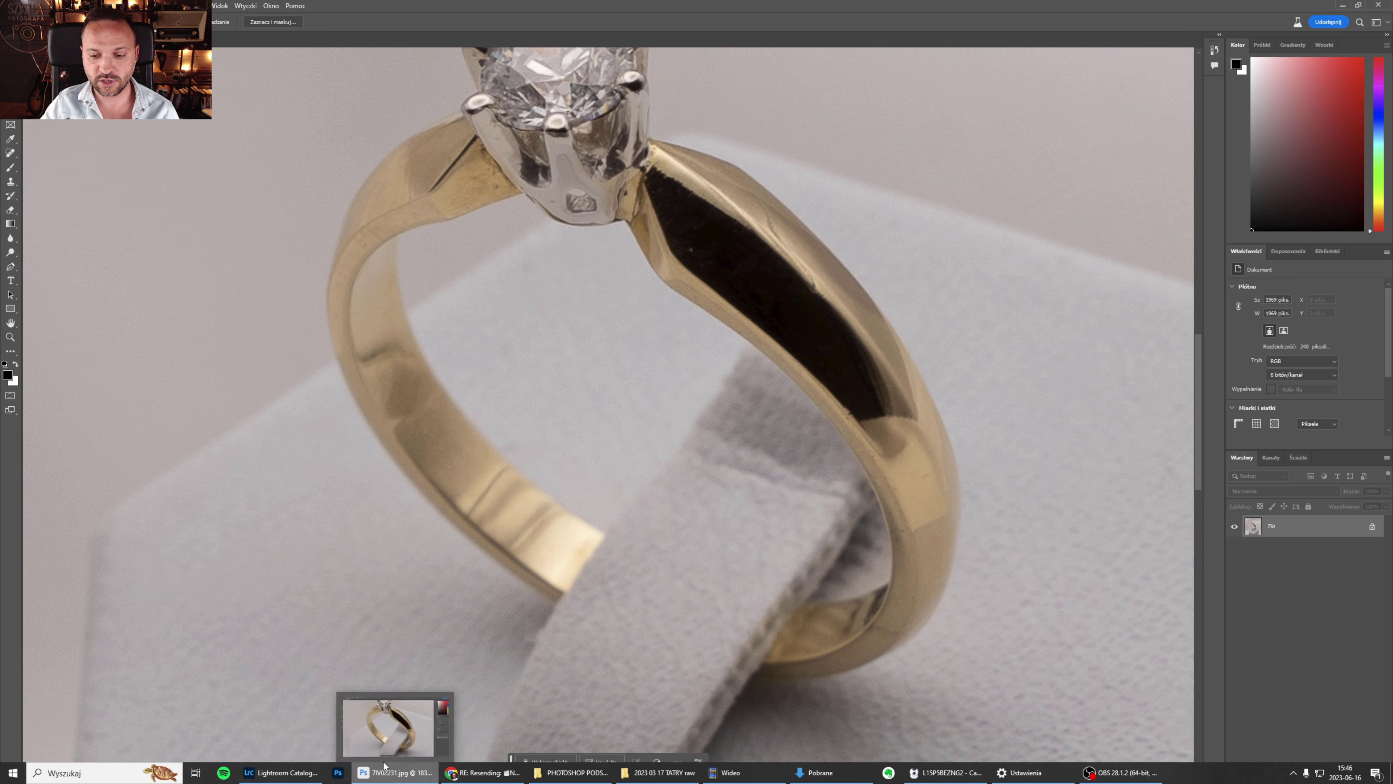
scroll(822, 106, down, 1)
scroll(823, 106, up, 1)
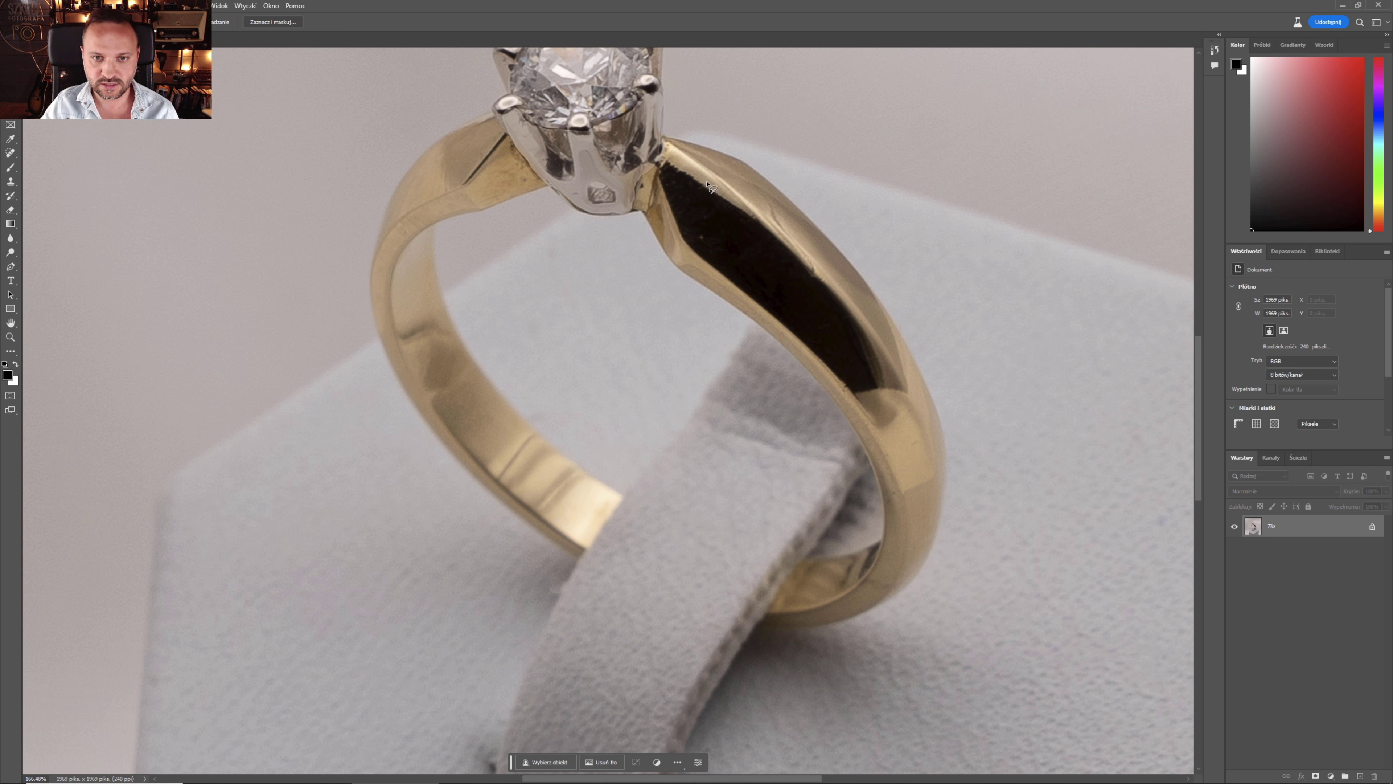
Lasso the band's dark shadow and set the Generative Fill prompt to 'remove the shadow'
drag(708, 182, 686, 170)
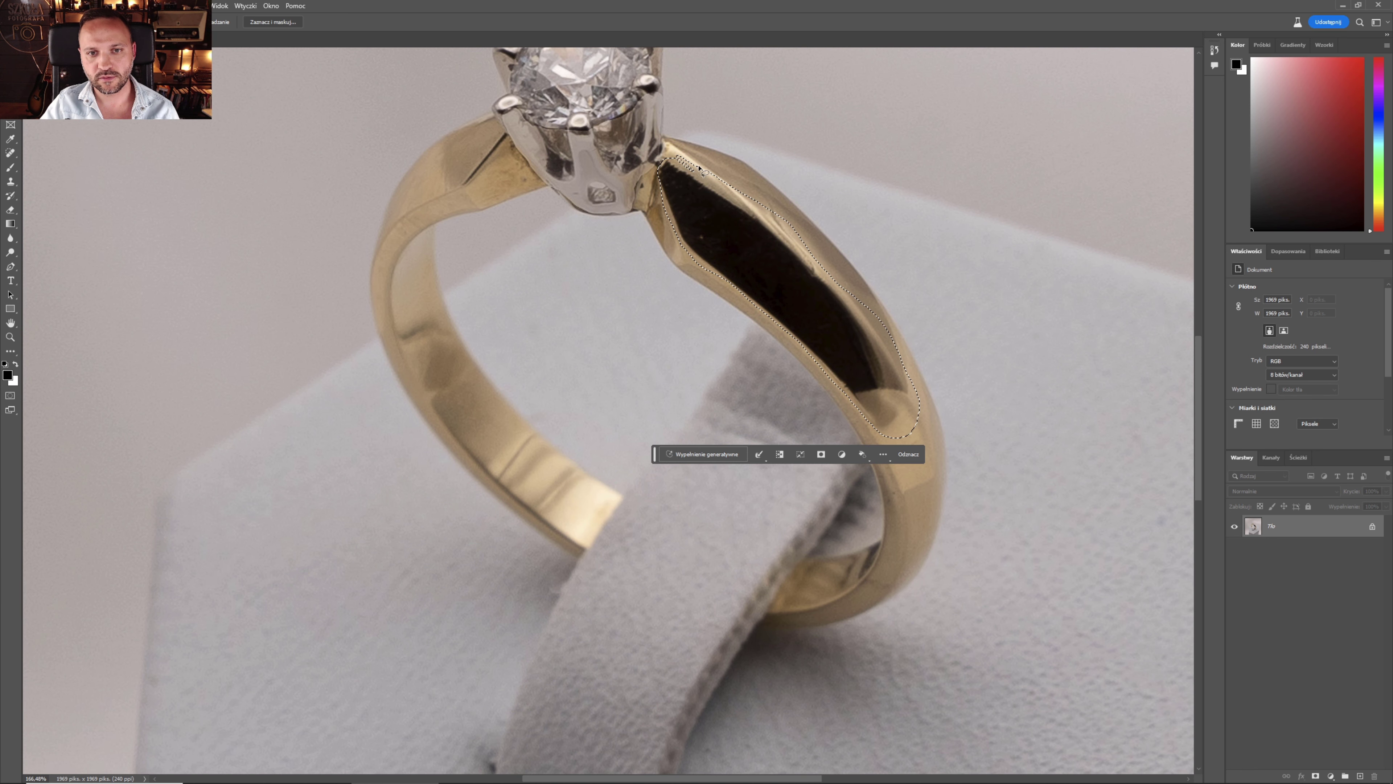
drag(662, 158, 663, 164)
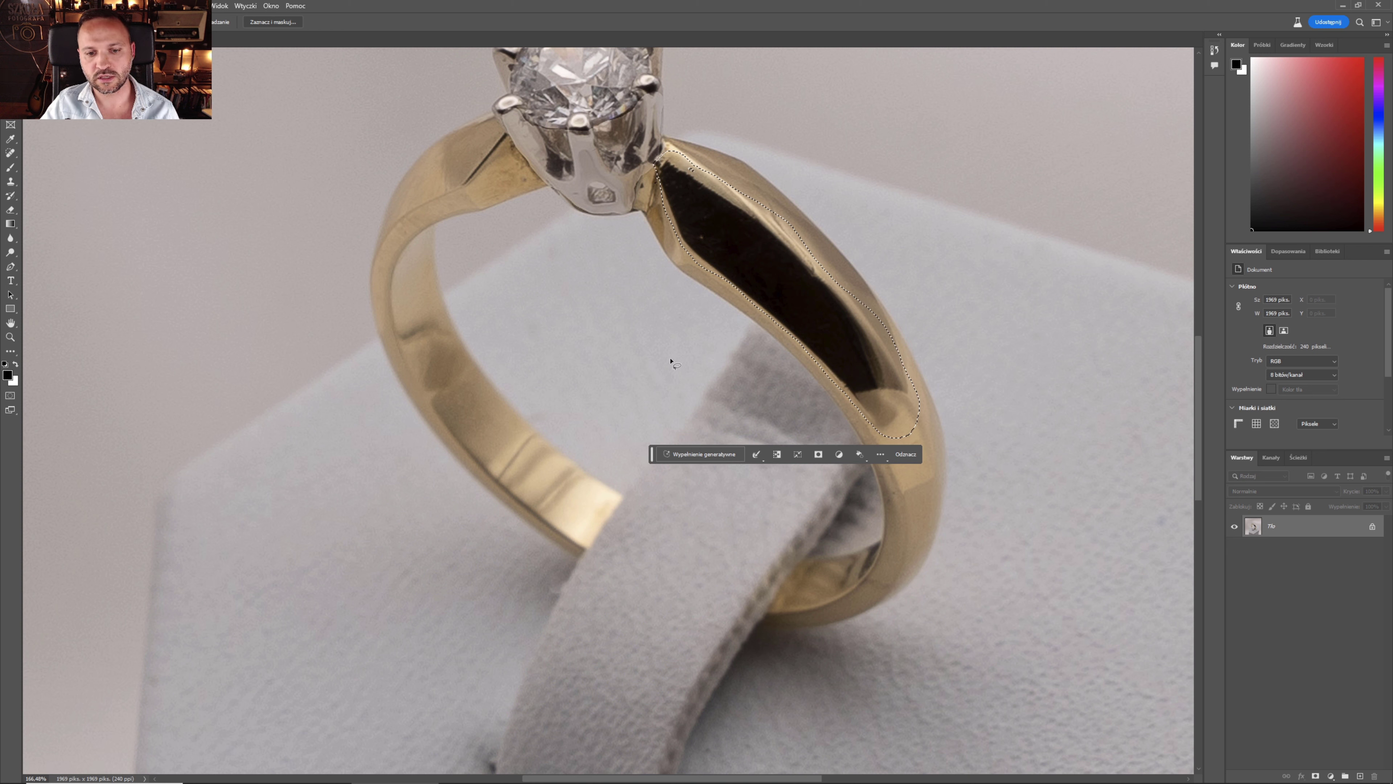
click(709, 454)
text(remove the shadow from the ring so that the color remains as it is on the ring)
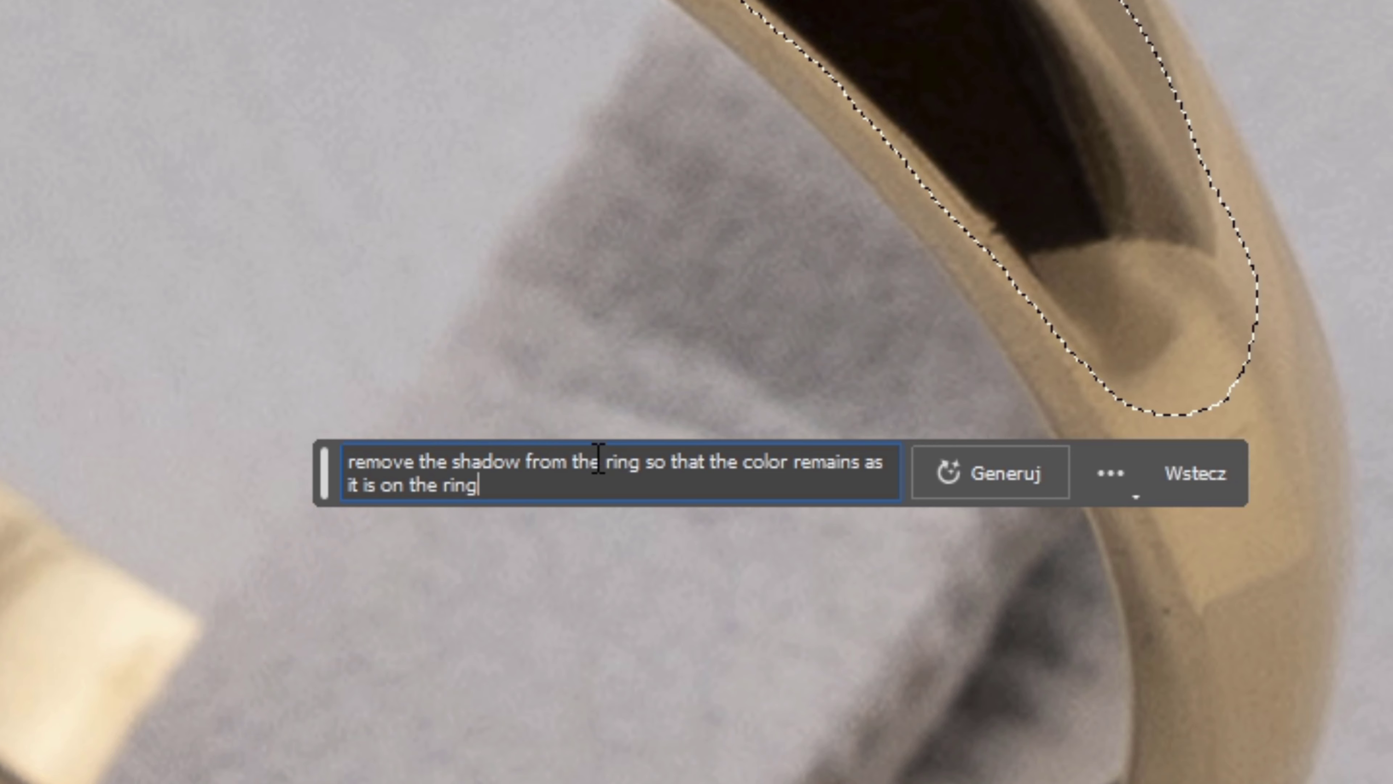
drag(521, 461, 557, 486)
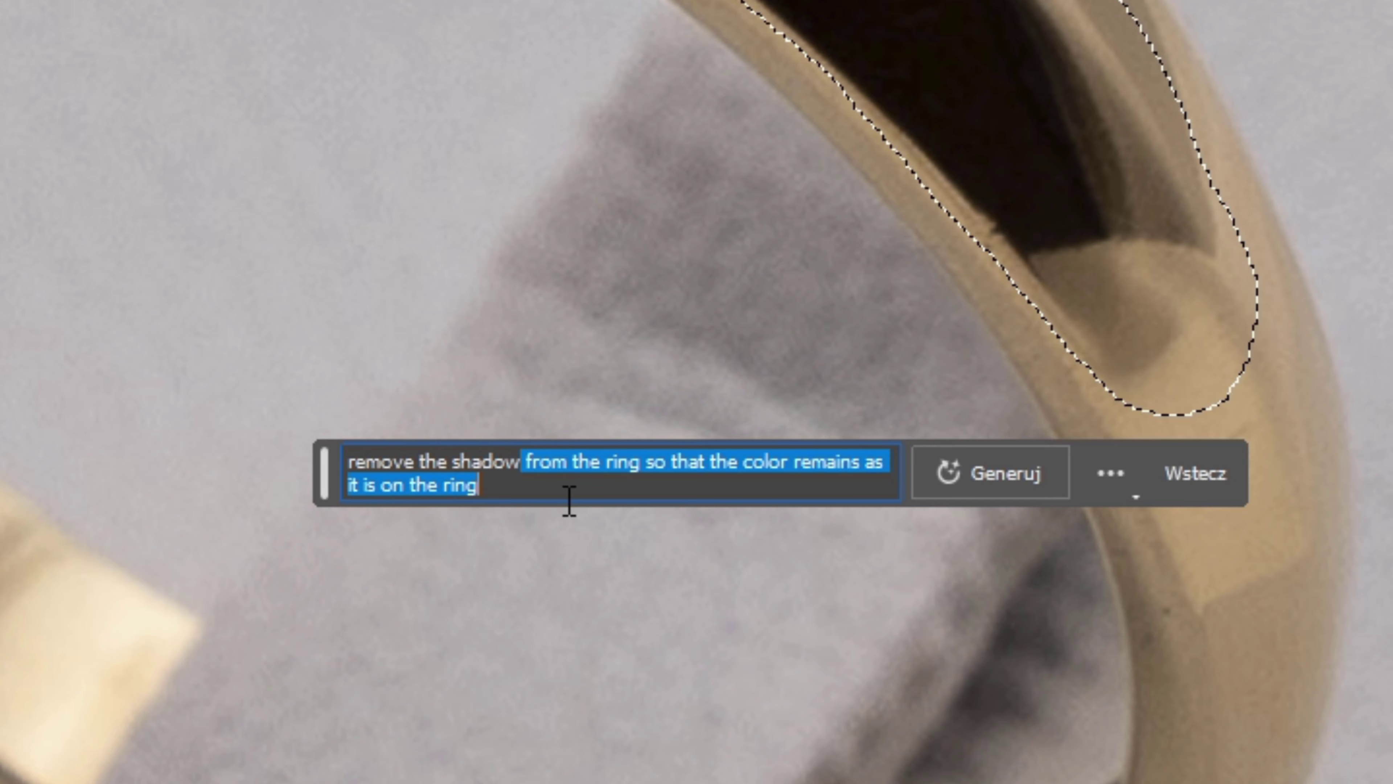
key(BackSpace)
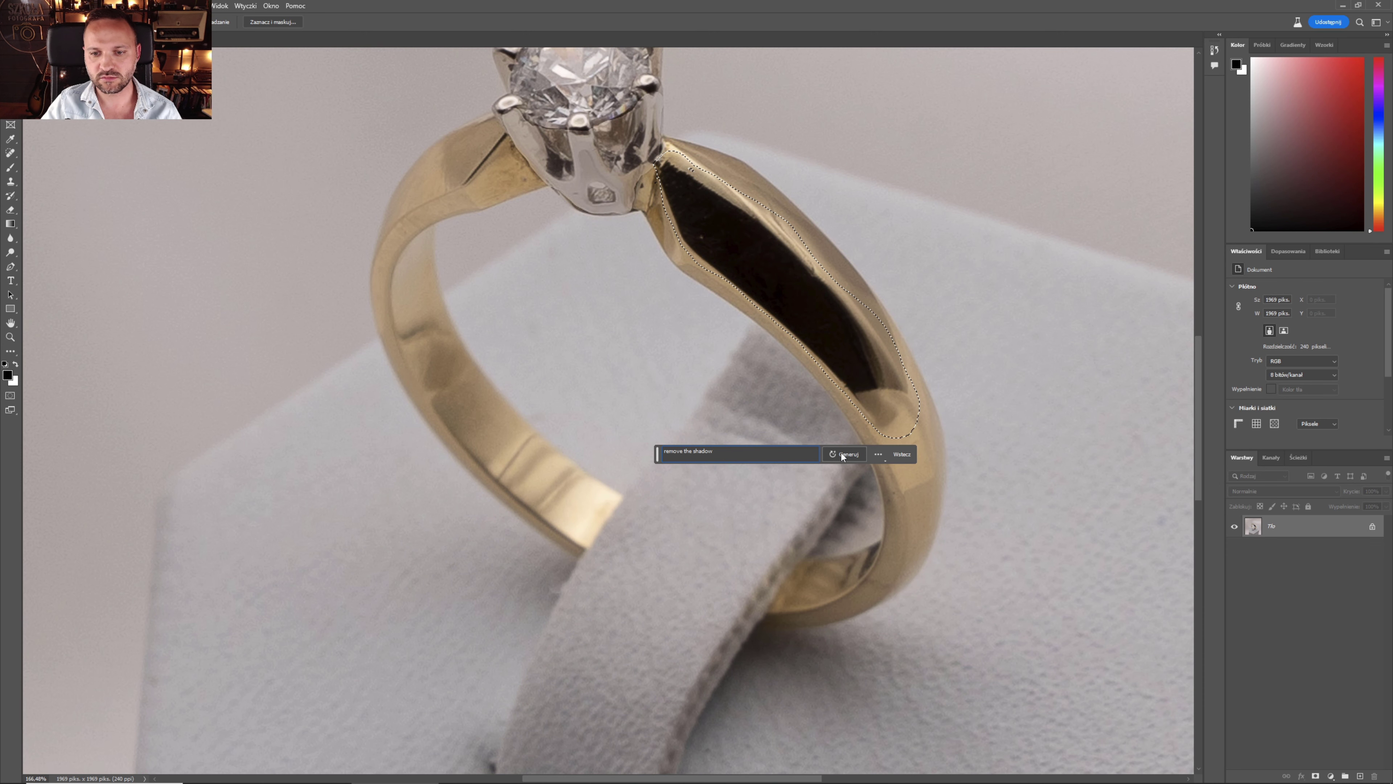
Generate the shadow-removal fill, browse its three variations, then undo it to restore the original
click(841, 454)
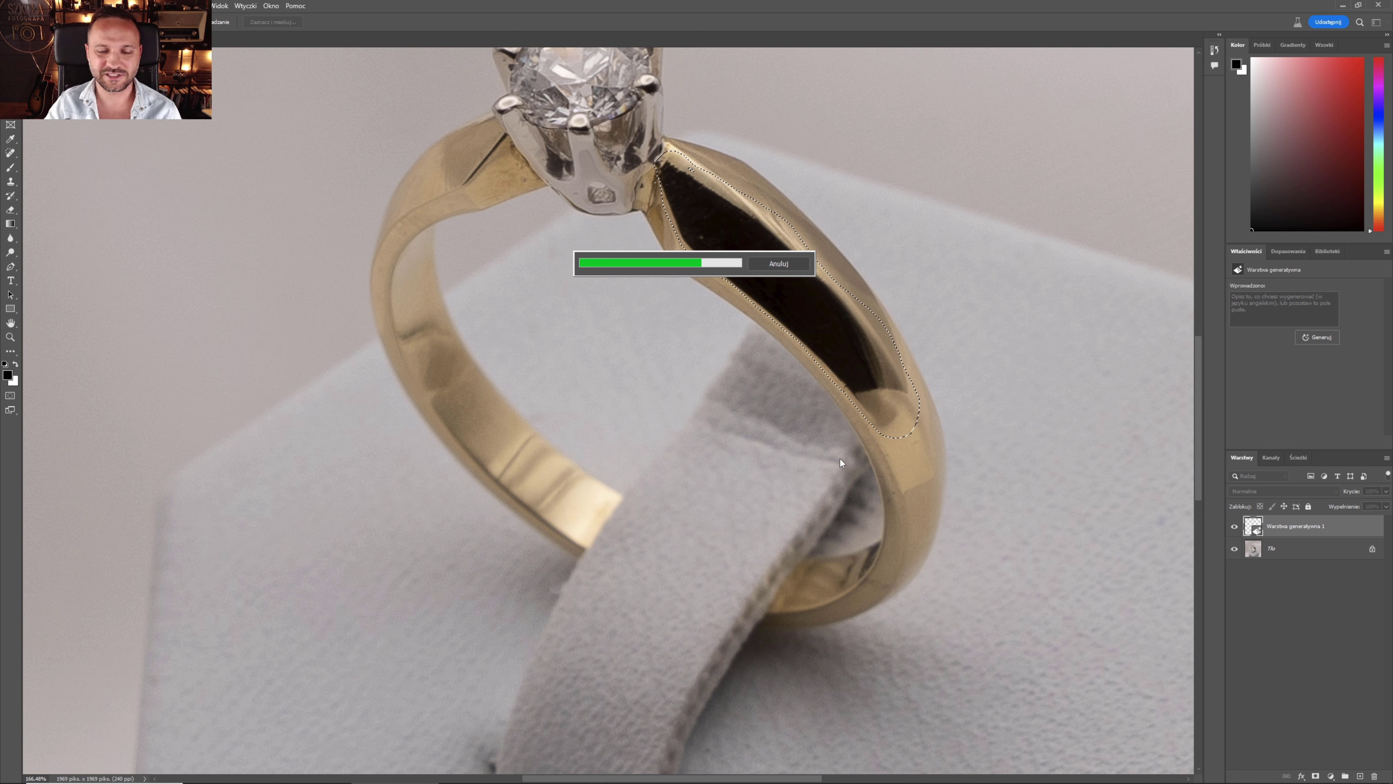
click(1285, 387)
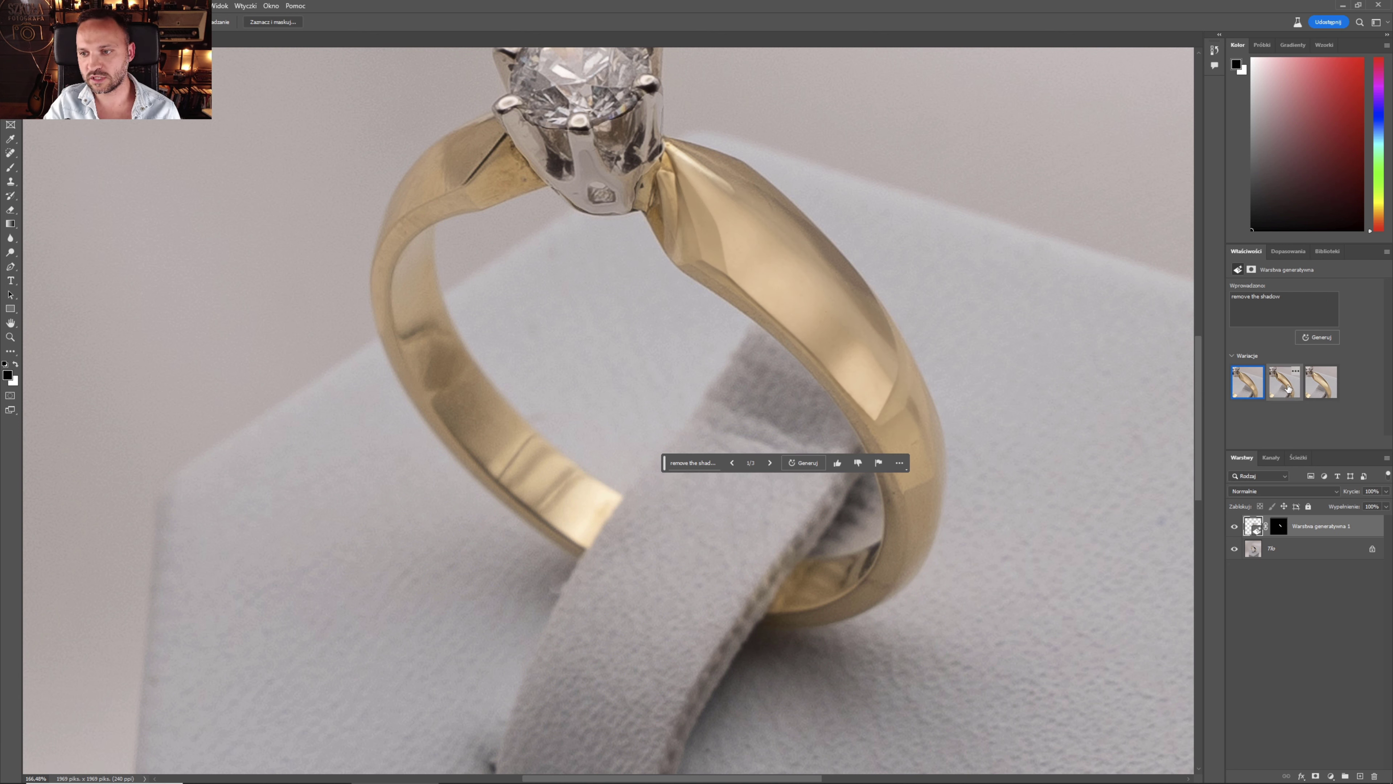
click(1326, 390)
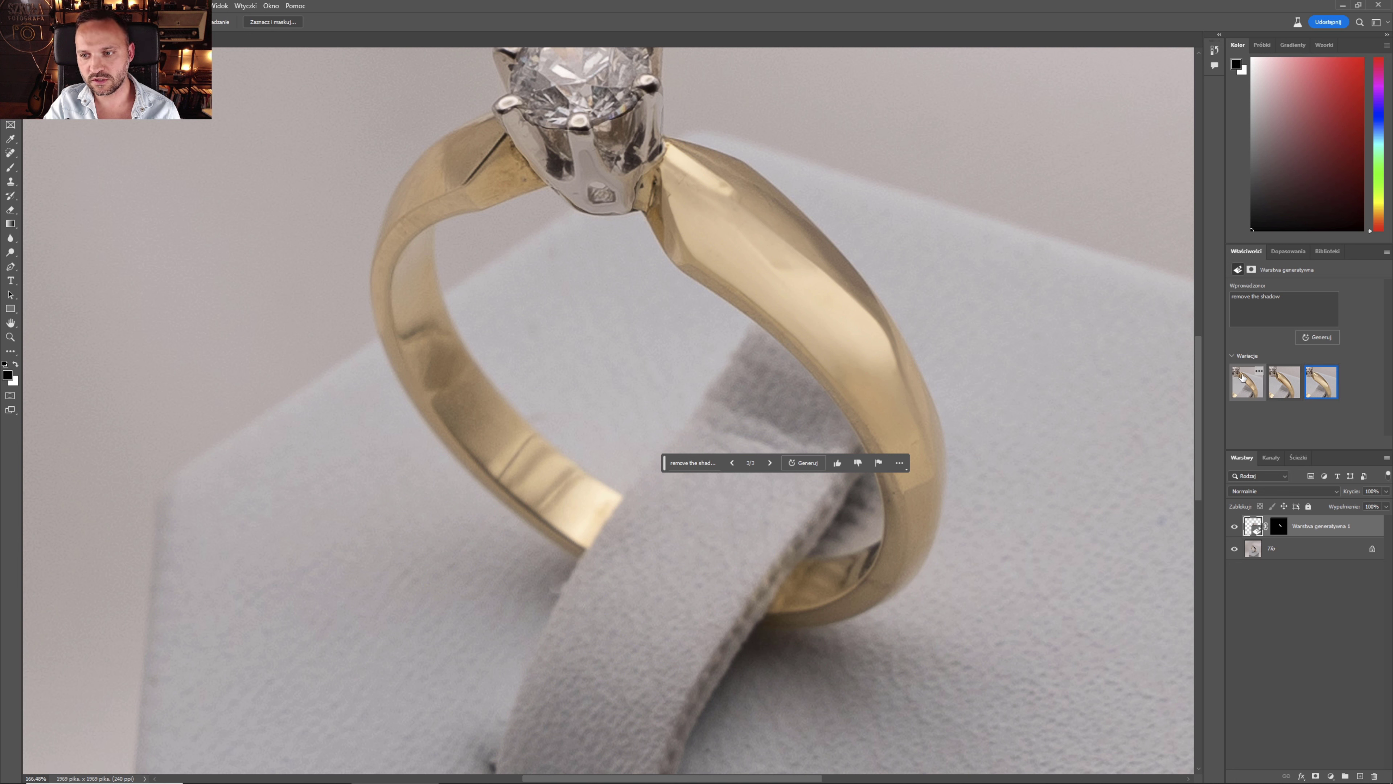
click(1245, 384)
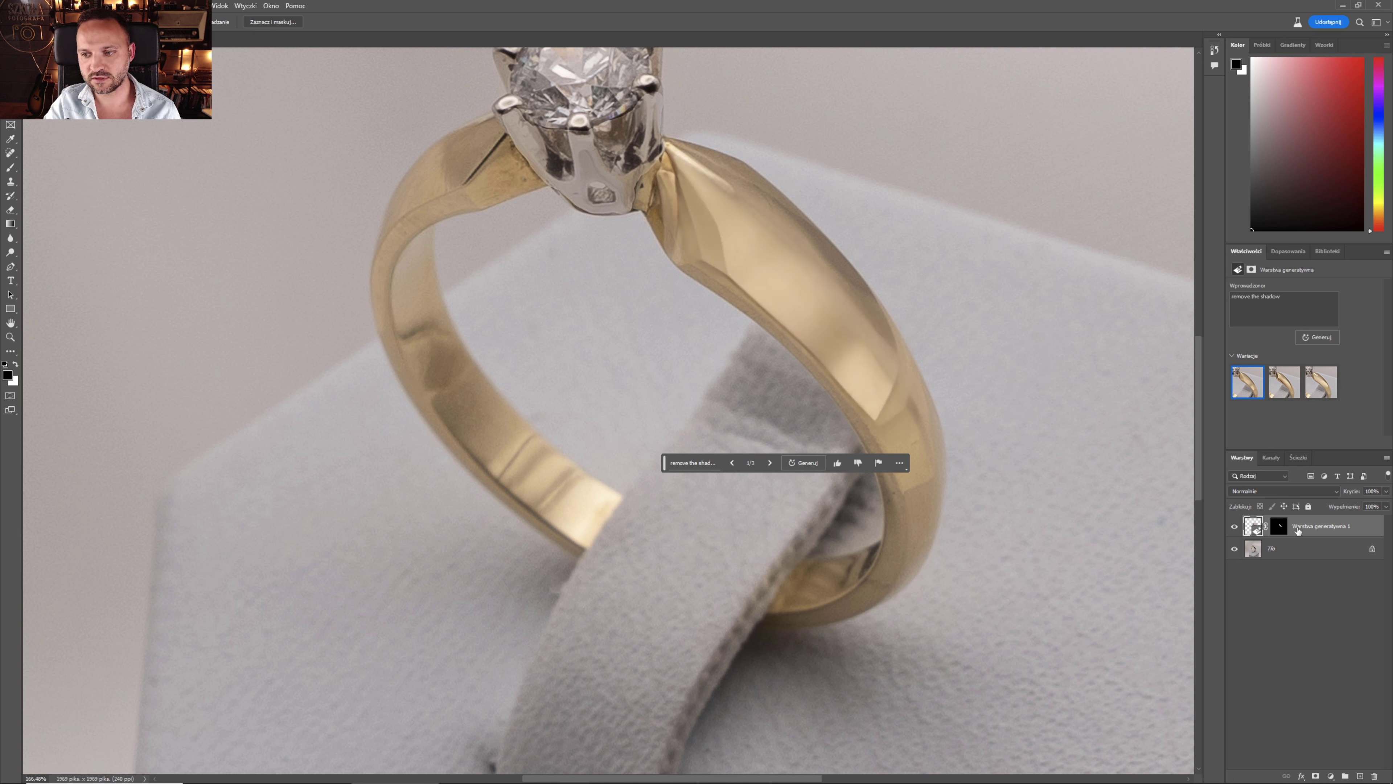
key(Delete)
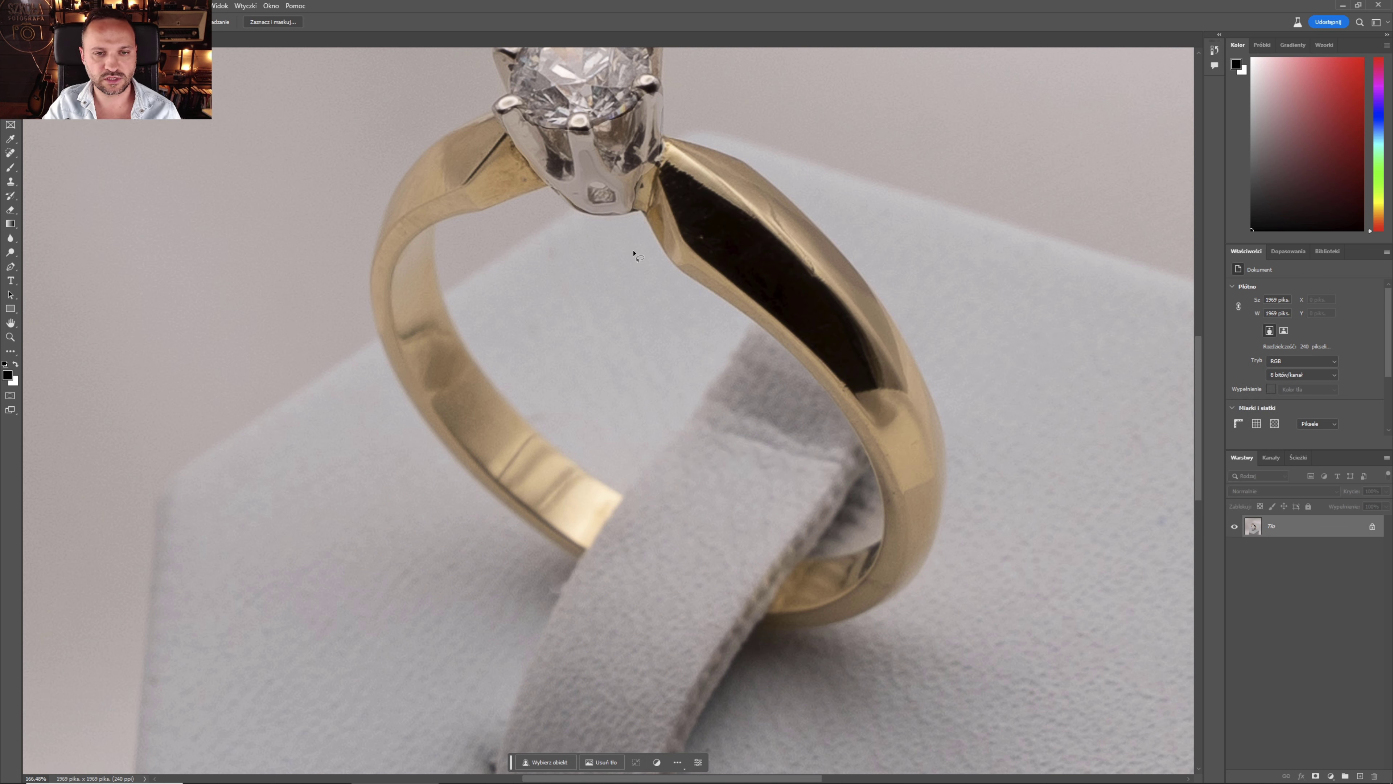
Reselect the band's dark shadow and generate a fill that keeps the ring's gold colour
drag(860, 408, 847, 393)
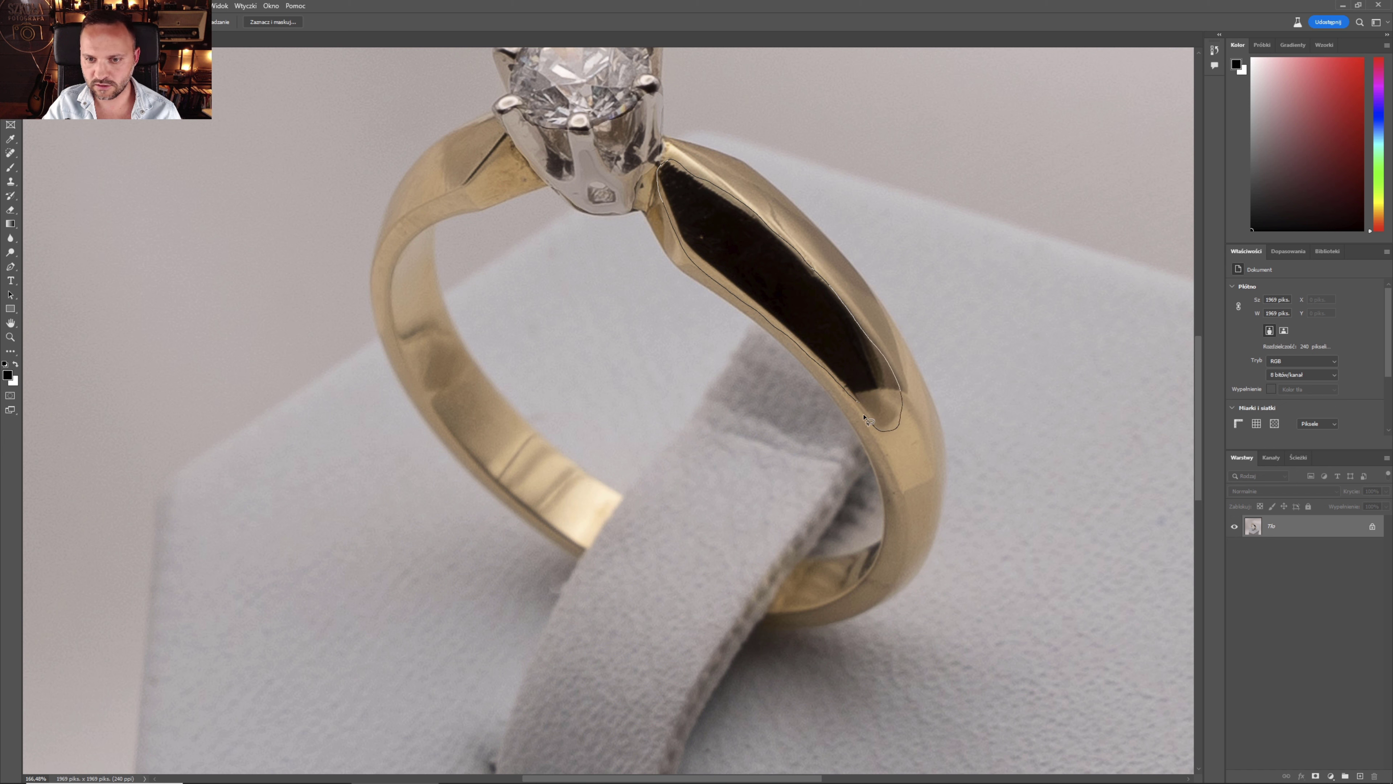
drag(858, 407, 859, 409)
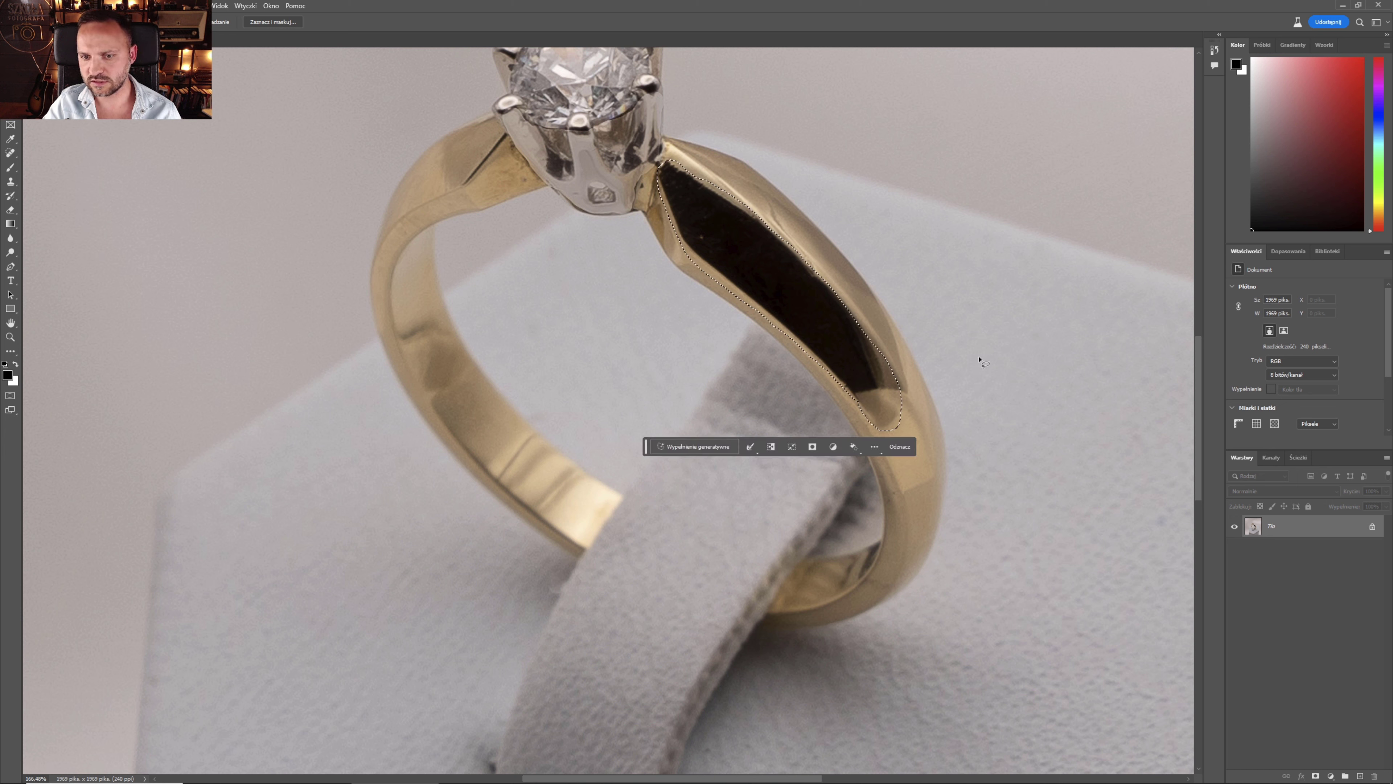
click(681, 447)
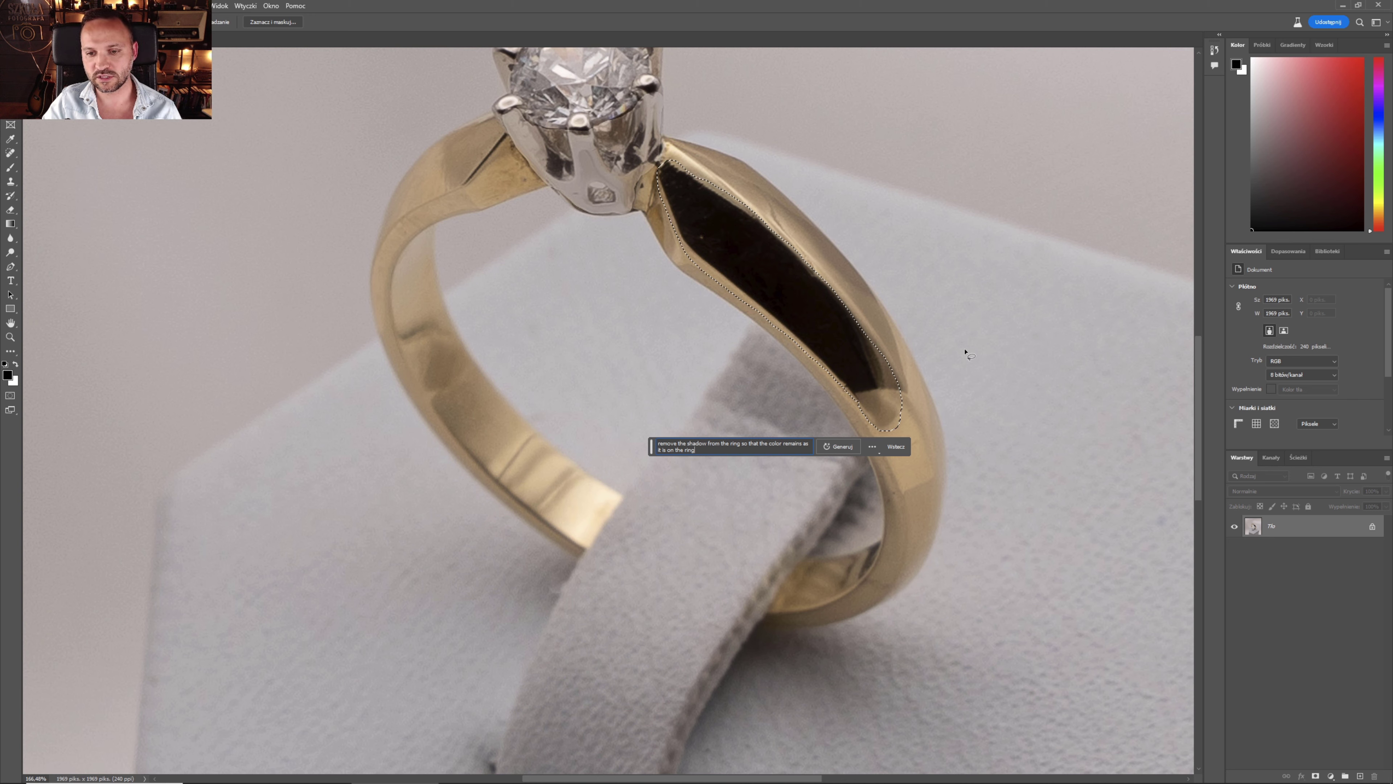
click(837, 446)
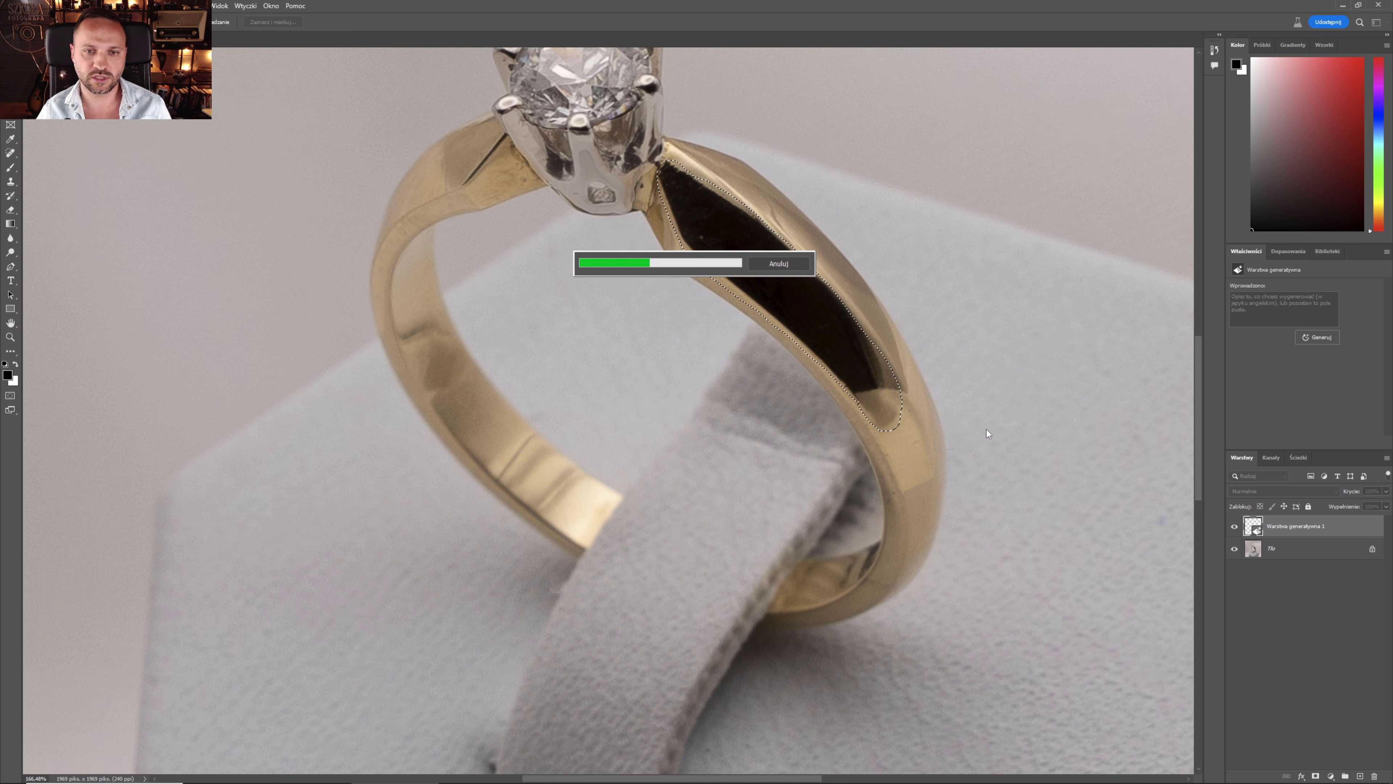
Pick the second generated variation and toggle the generative layer to compare with the original
click(1280, 387)
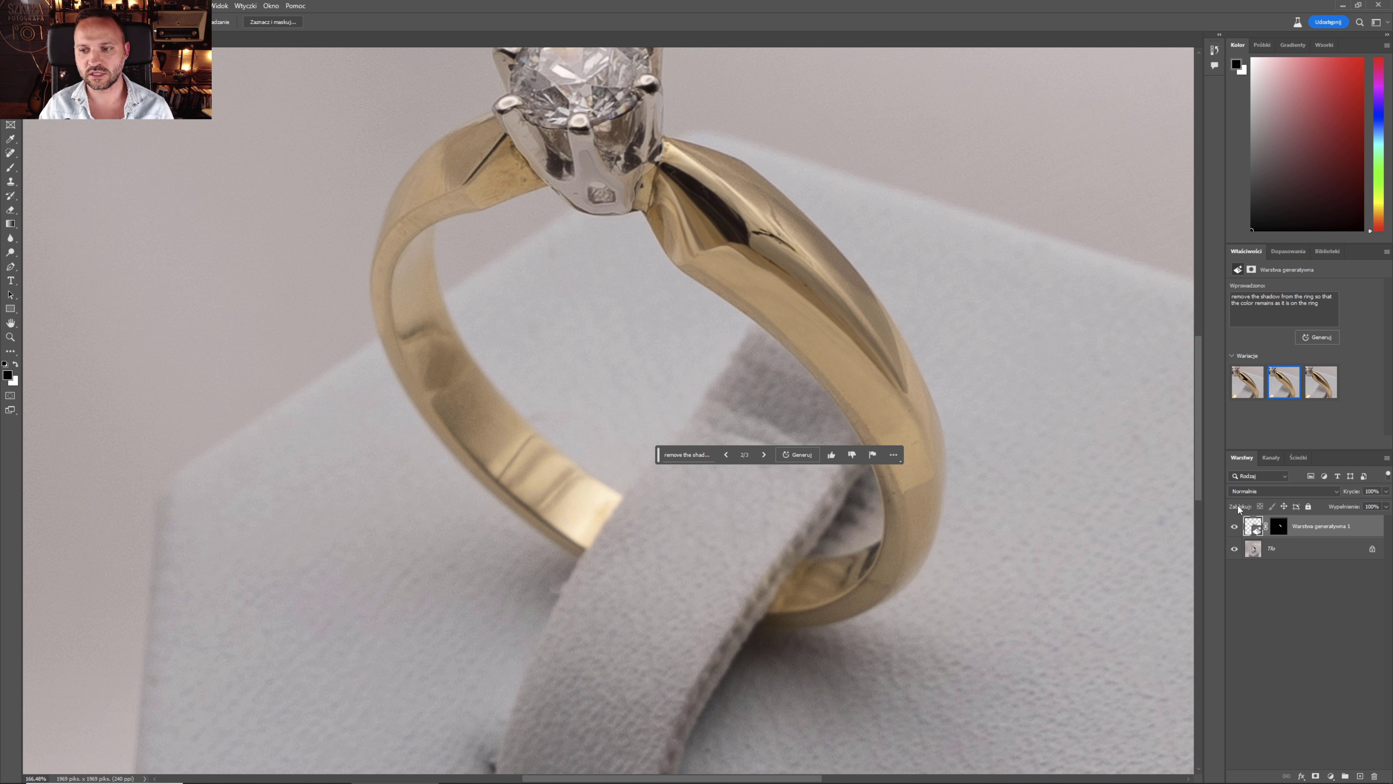
click(1234, 527)
click(1234, 526)
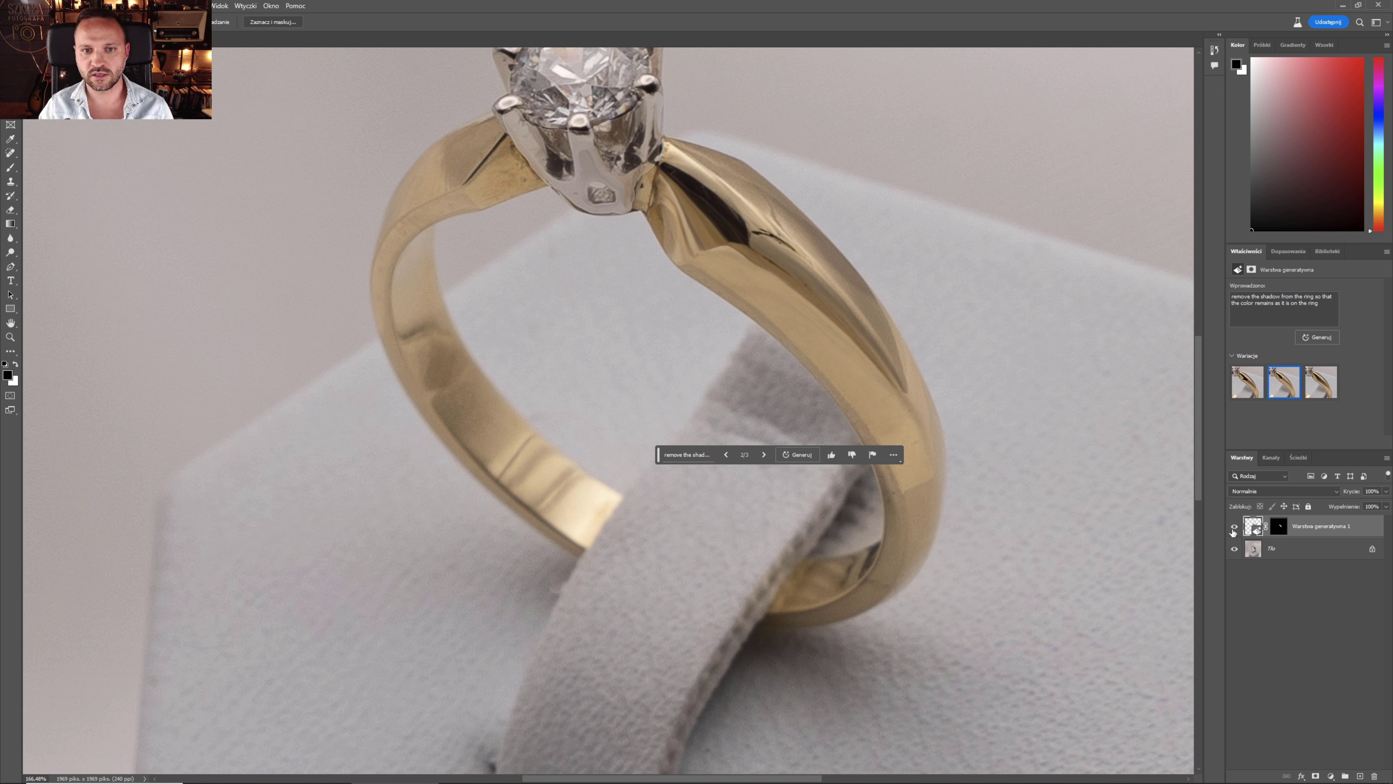
click(1234, 527)
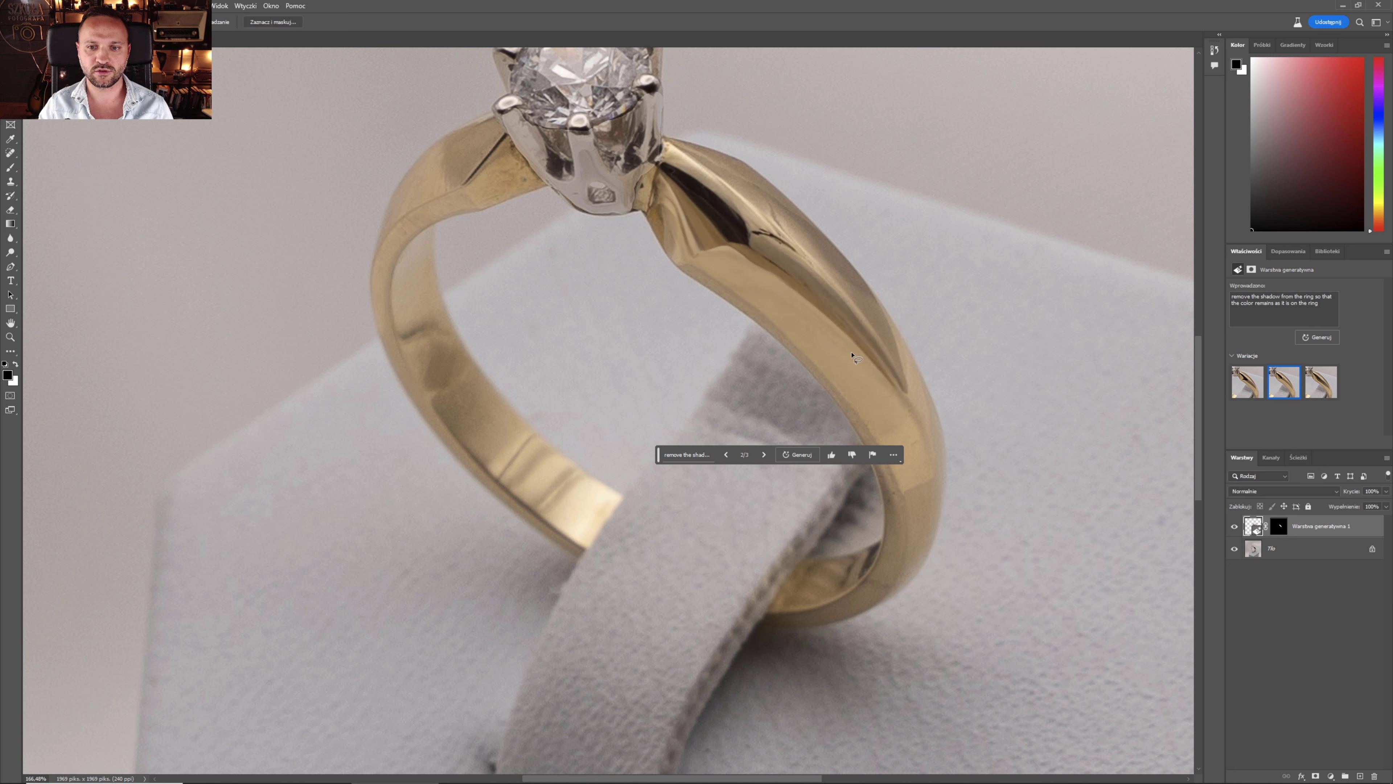
click(1234, 526)
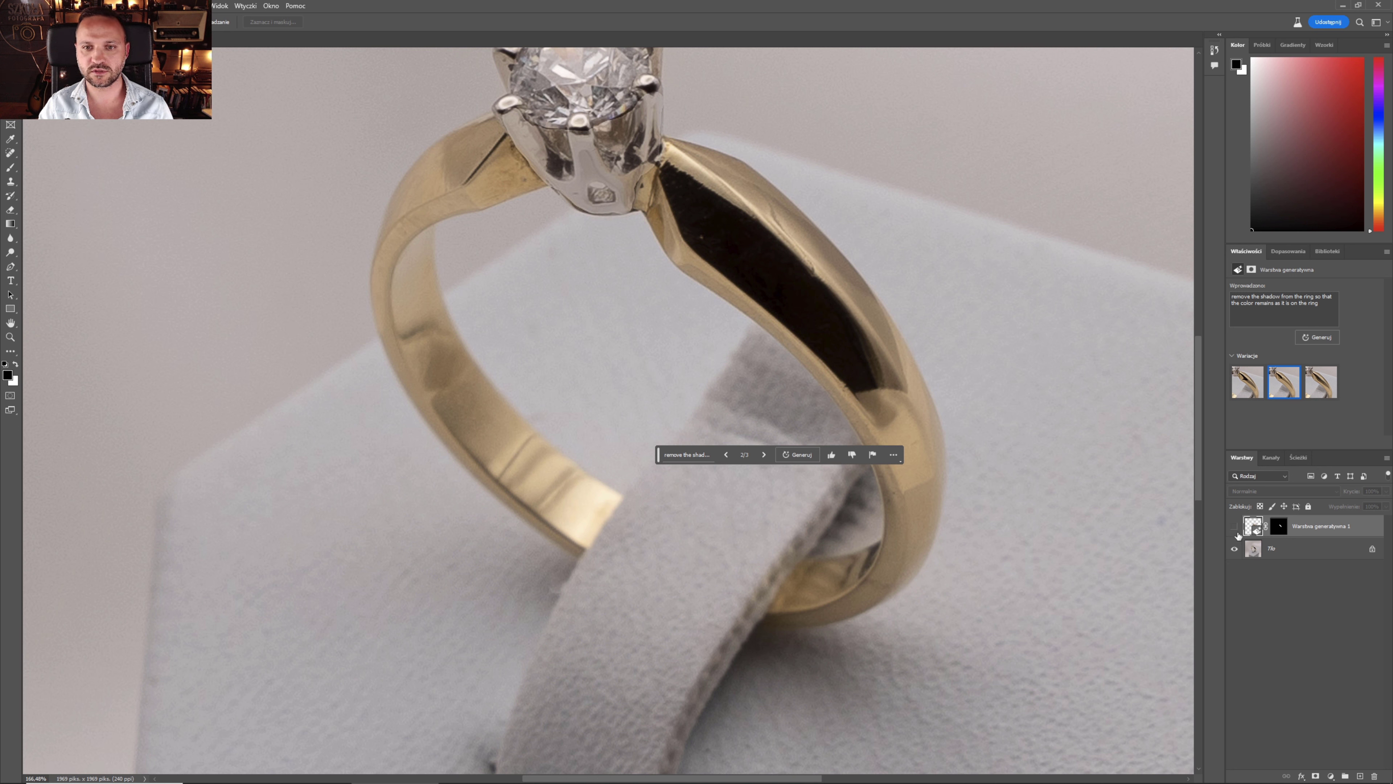
click(1235, 528)
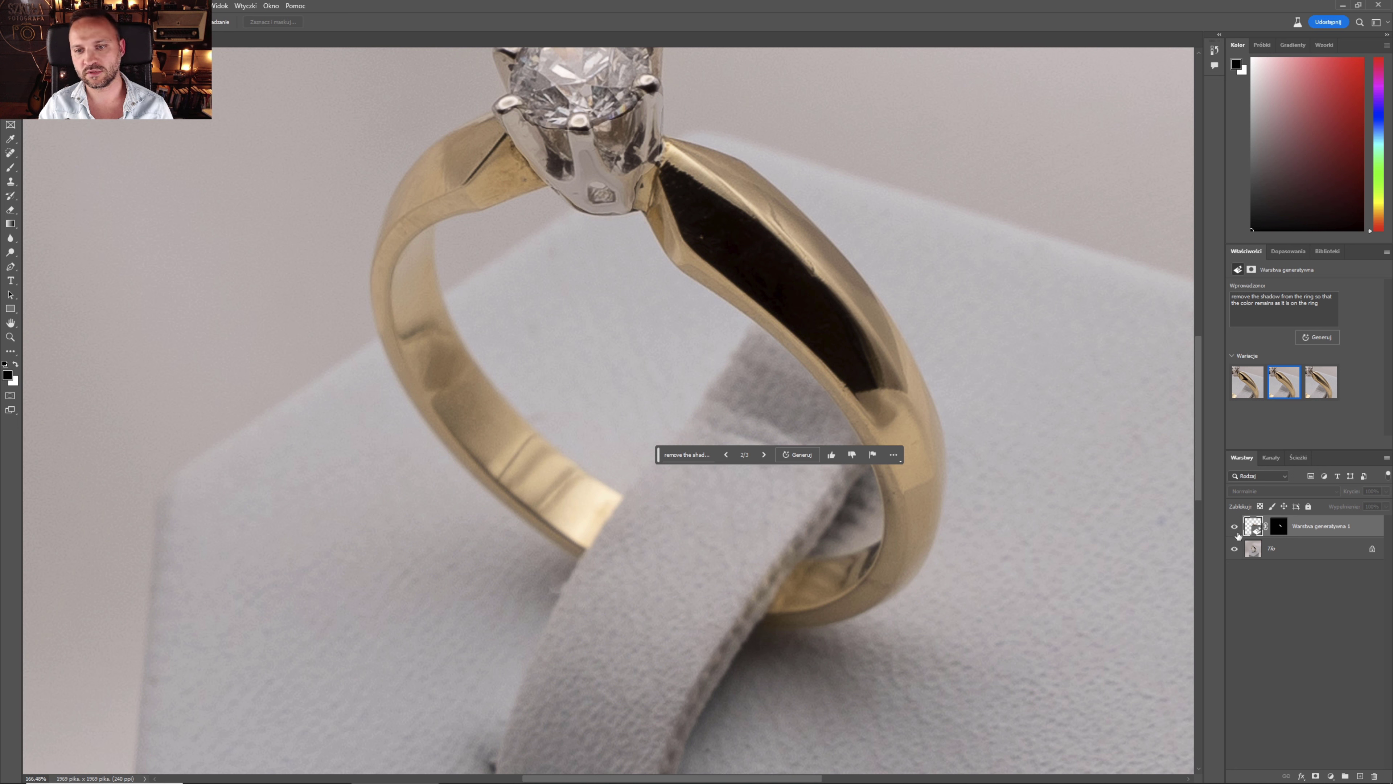
click(1235, 527)
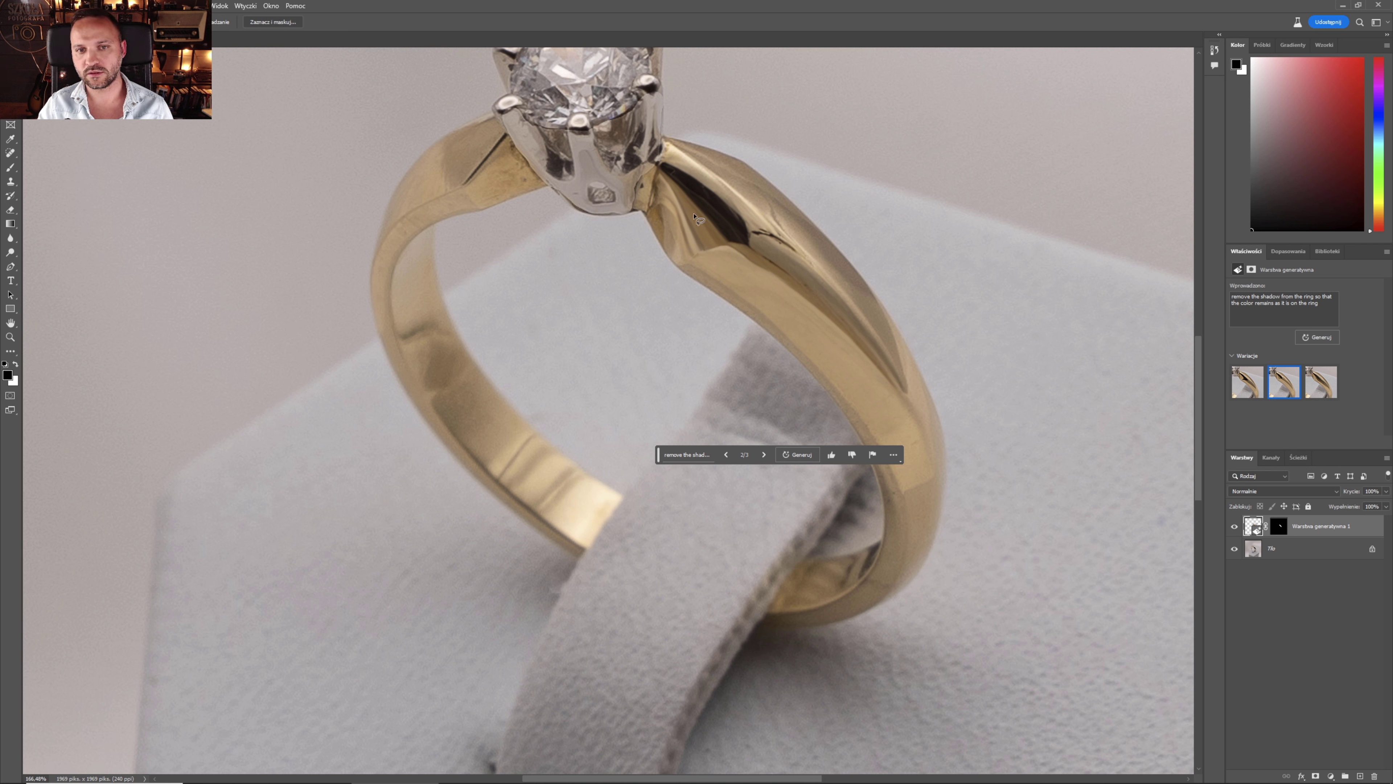
Preview the third variation, settle on the second, and recheck it against the original
click(1313, 384)
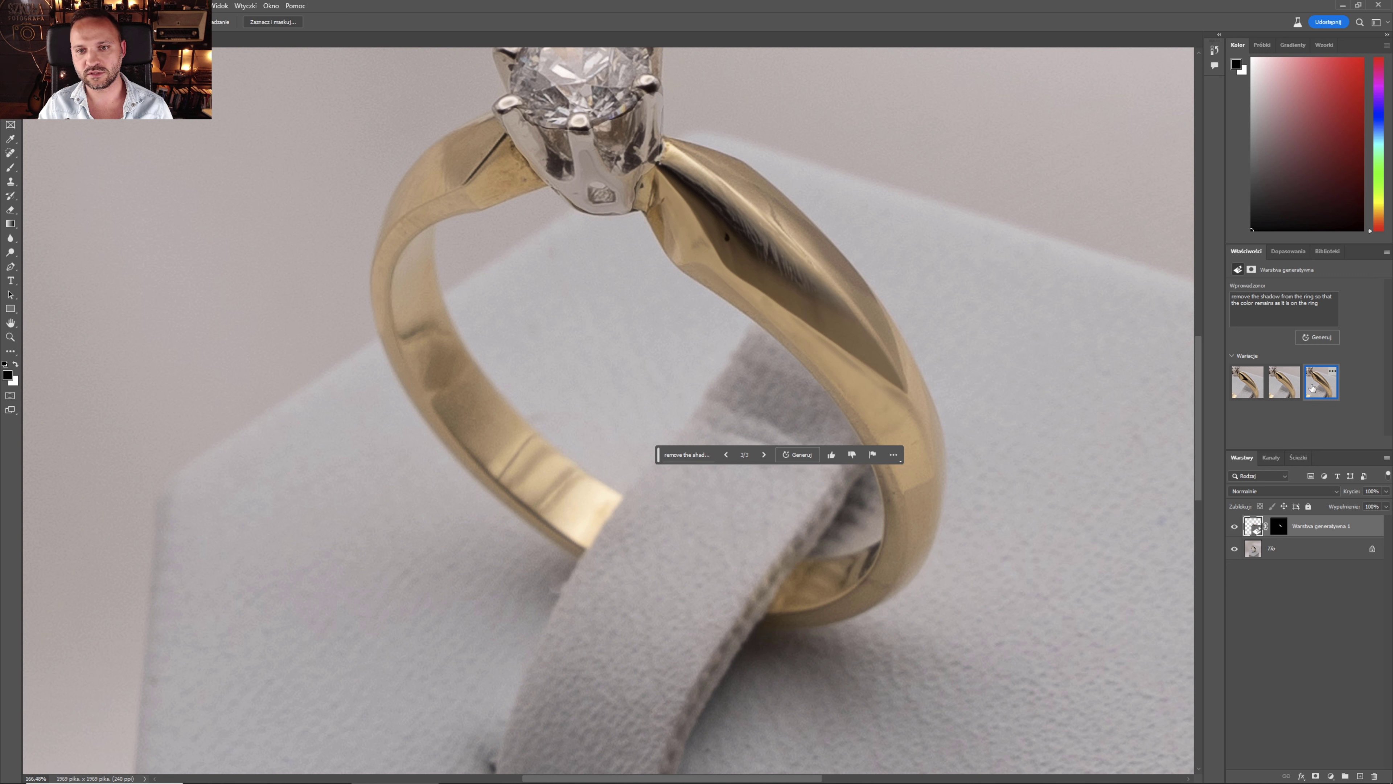
click(1284, 382)
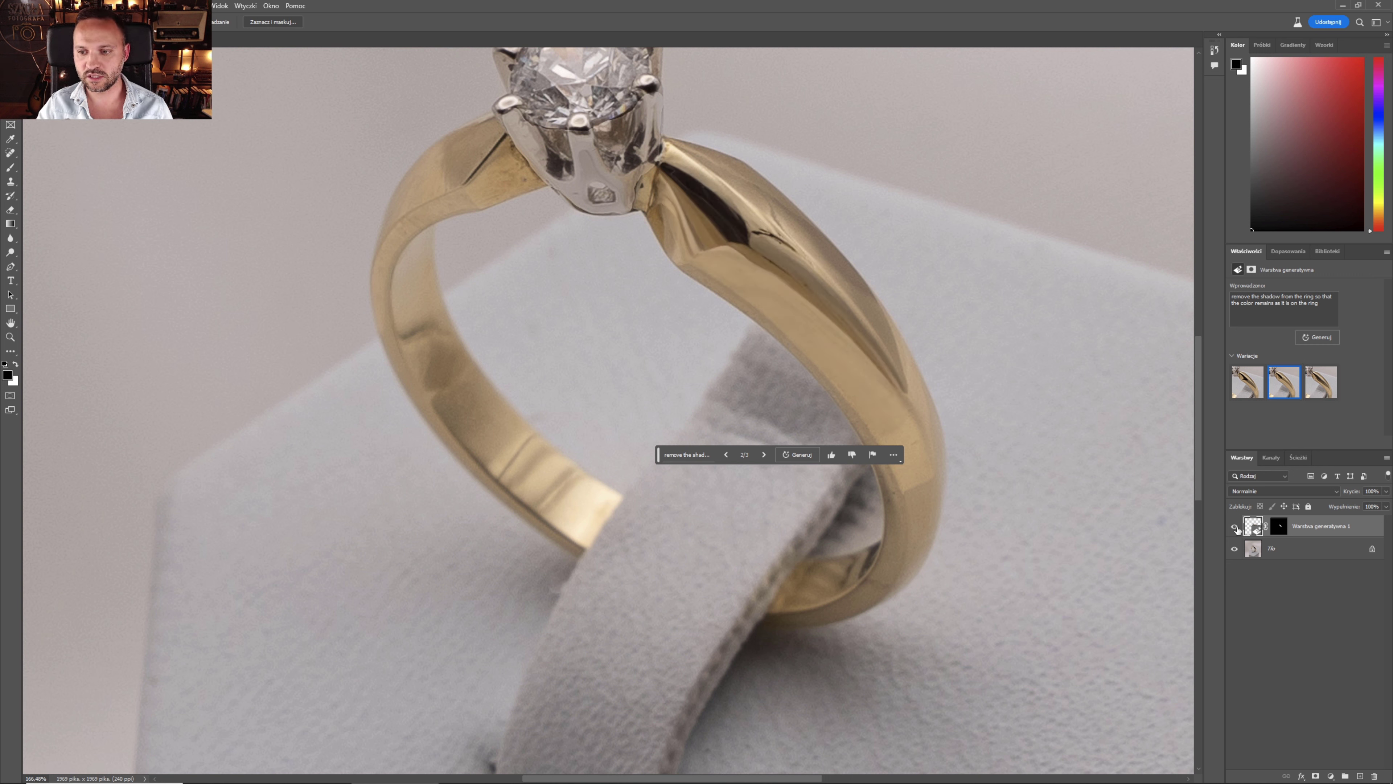
click(1234, 527)
click(1235, 528)
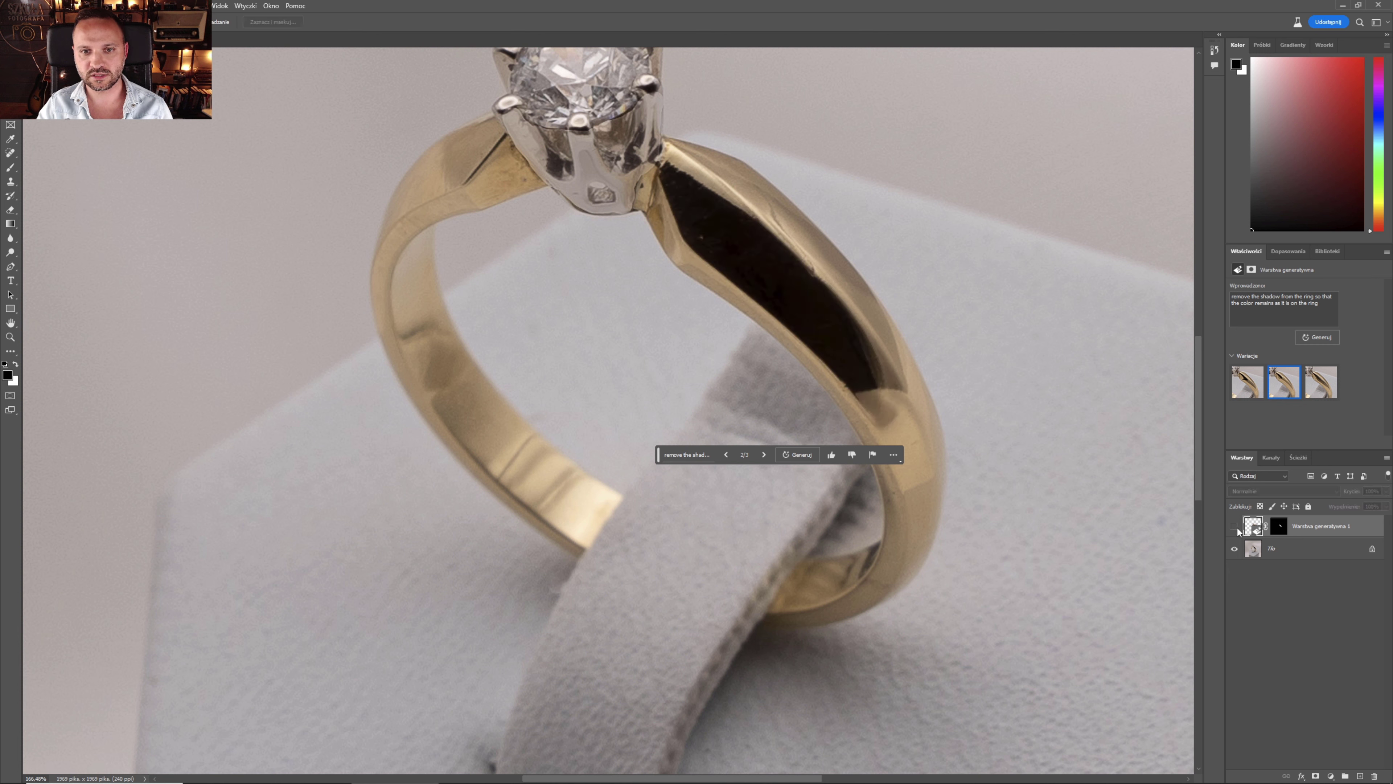
key(s)
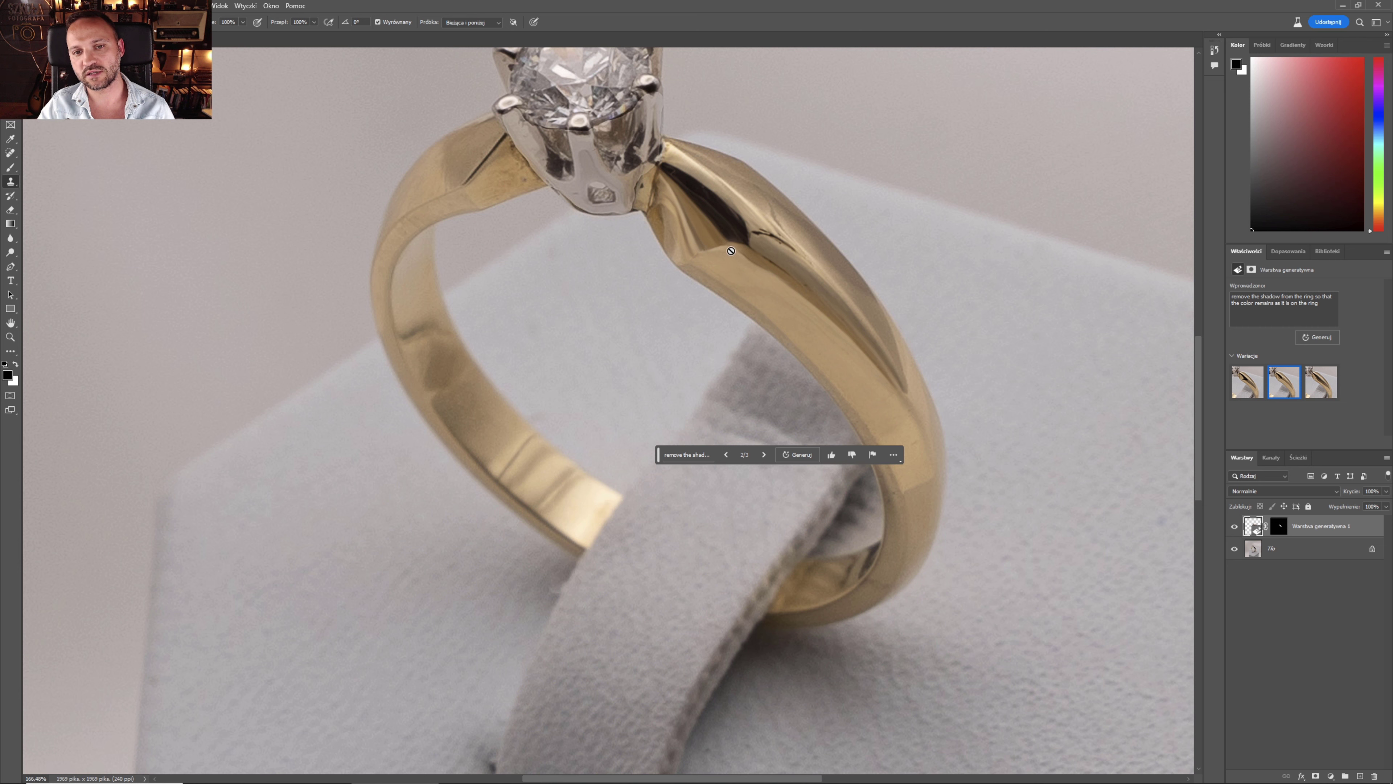
Rasterize the generative fill layer into pixels and compare it with the original shadow
click(710, 231)
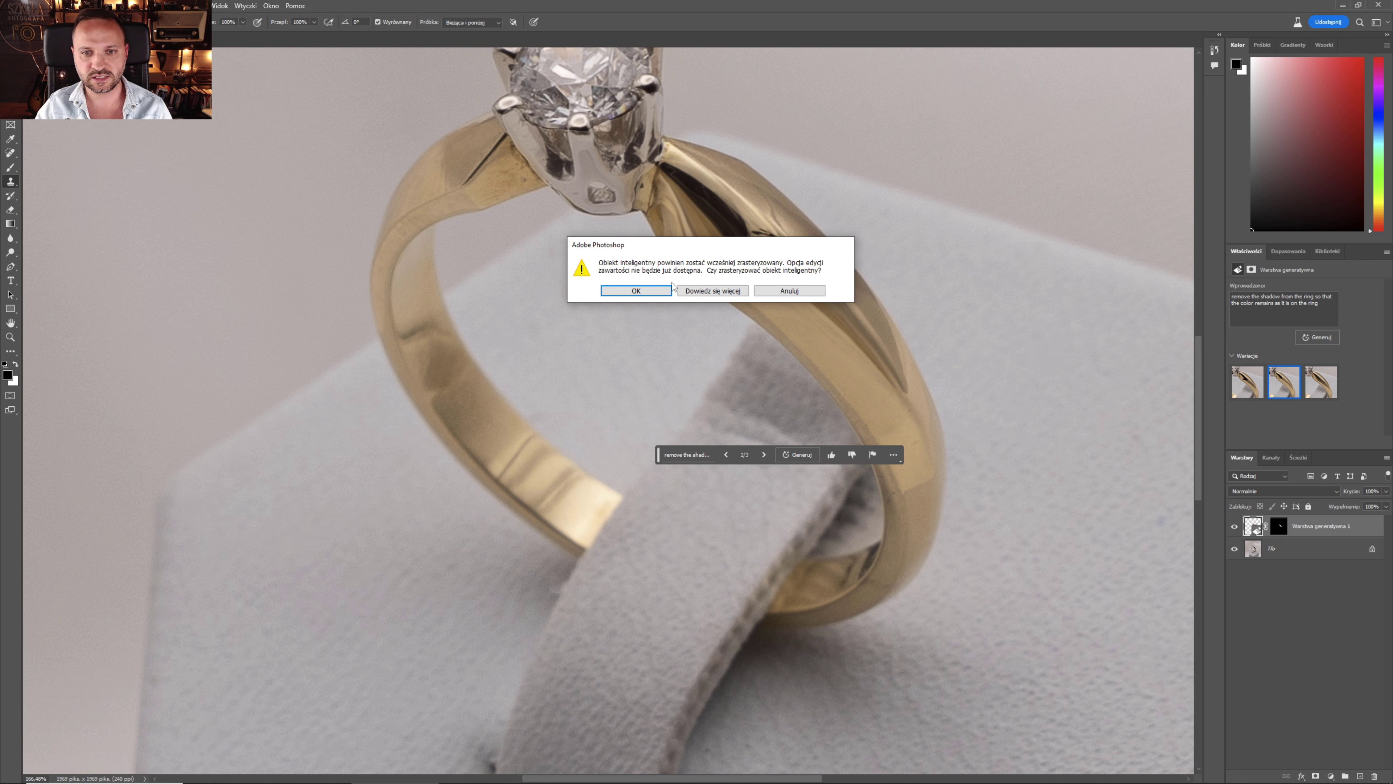
click(658, 290)
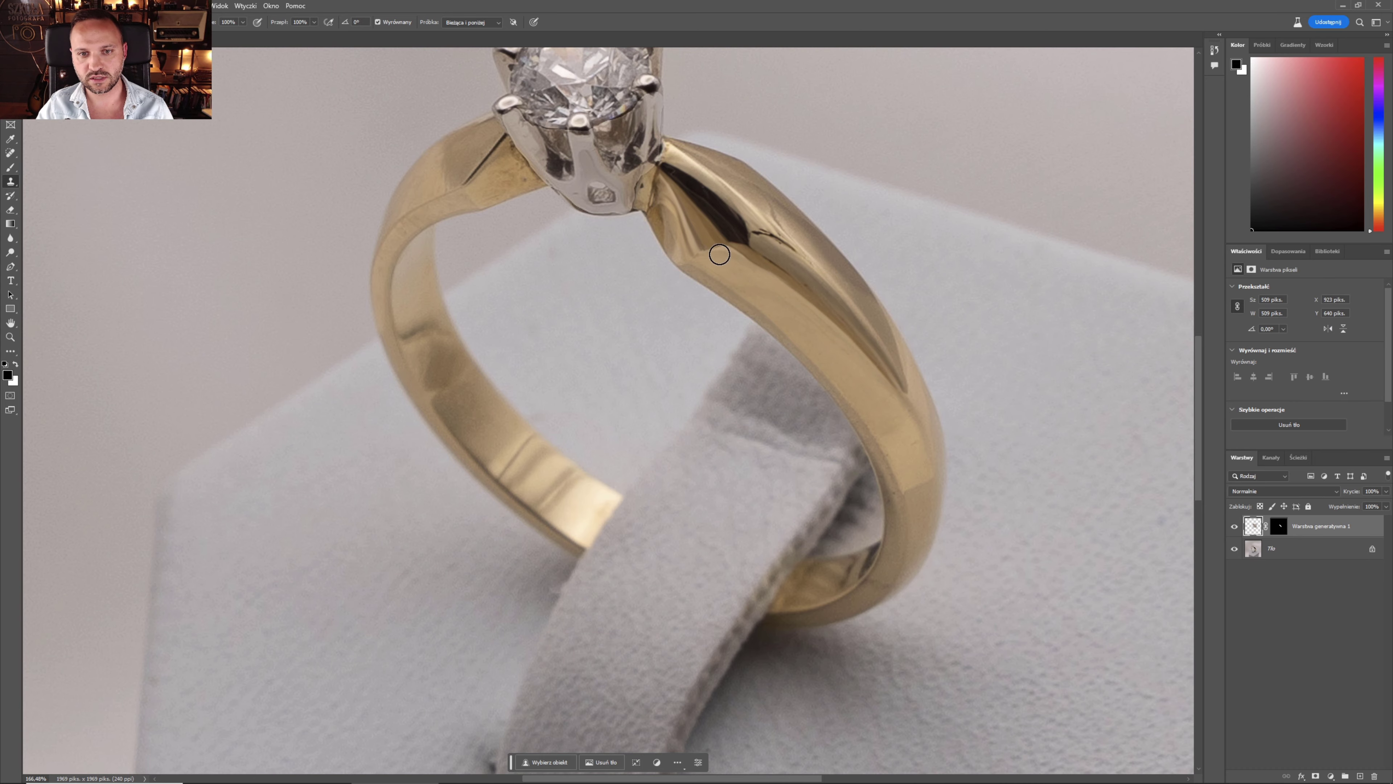
scroll(707, 243, up, 3)
scroll(736, 274, up, 2)
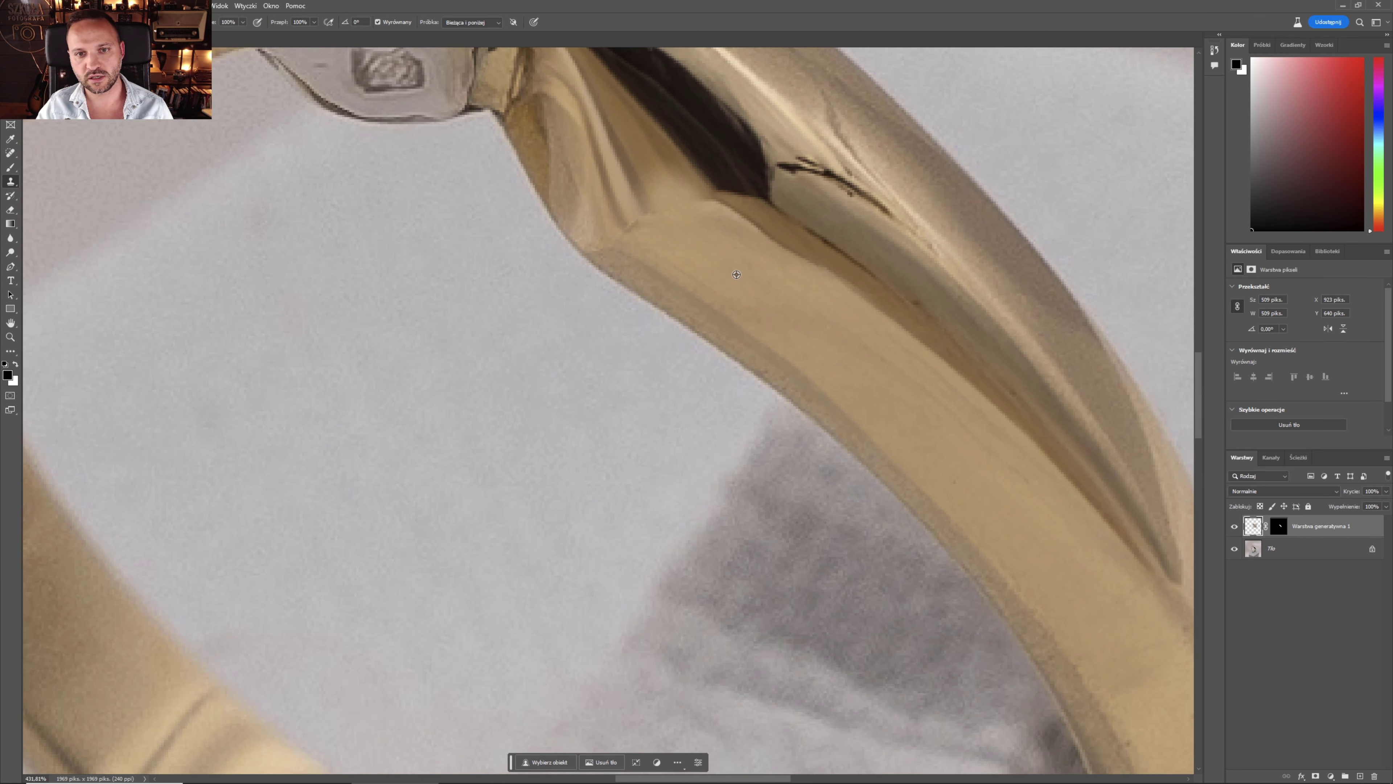
scroll(728, 258, down, 2)
scroll(707, 242, down, 1)
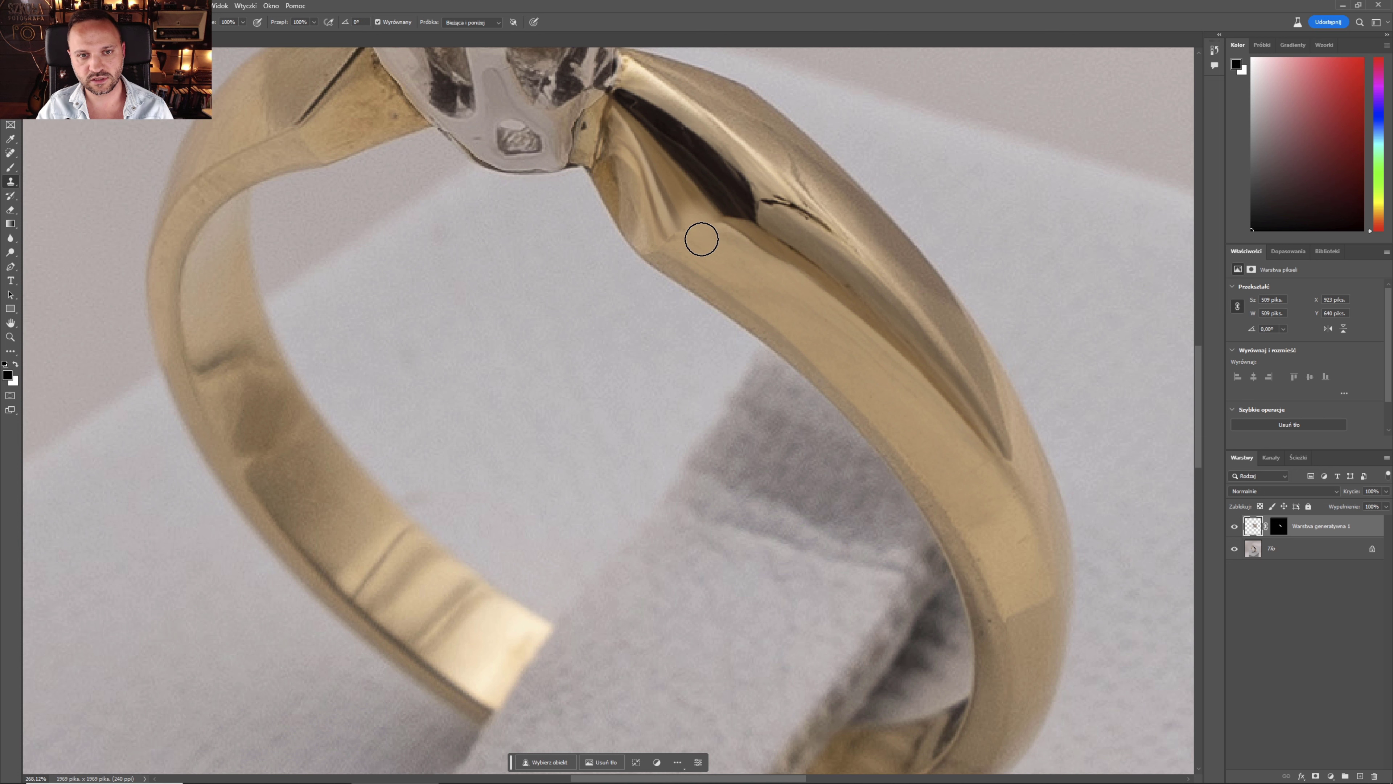
scroll(705, 235, down, 1)
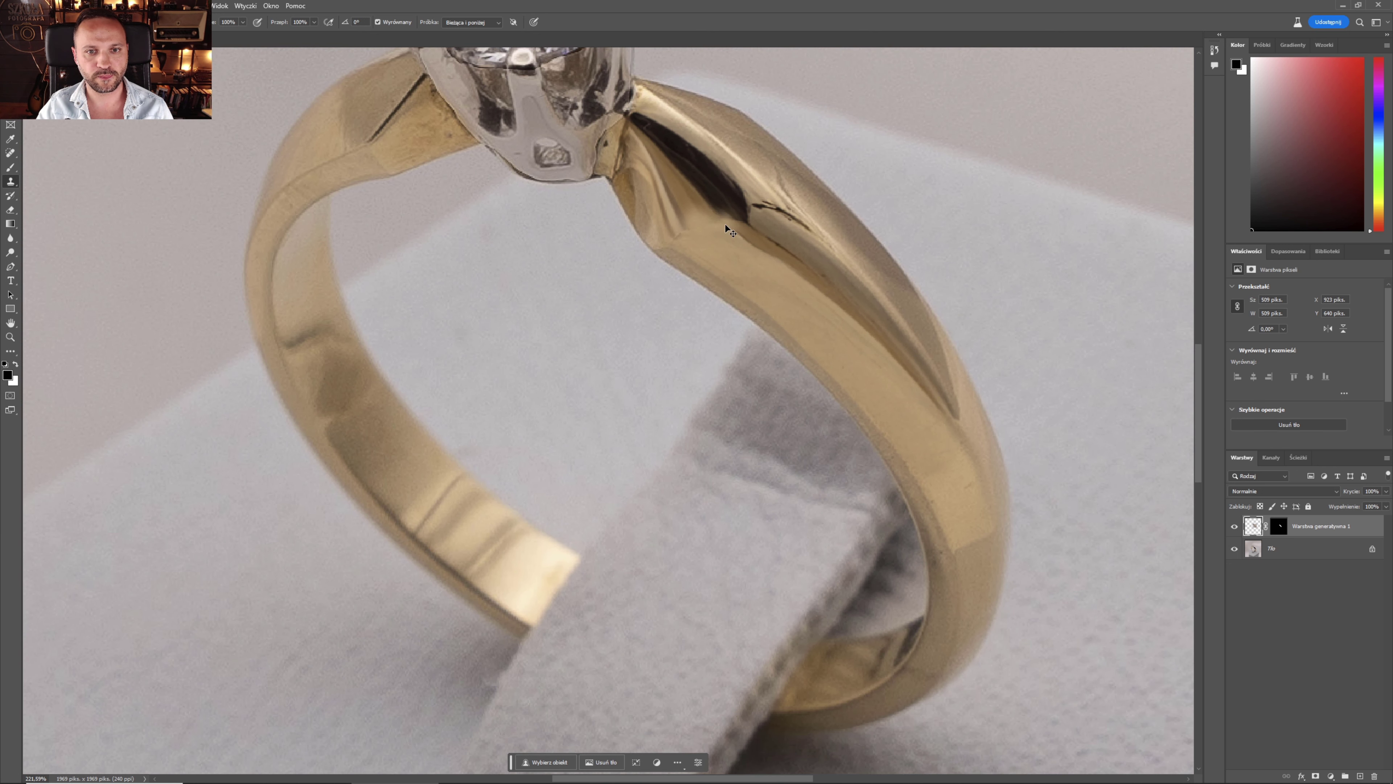
click(1235, 527)
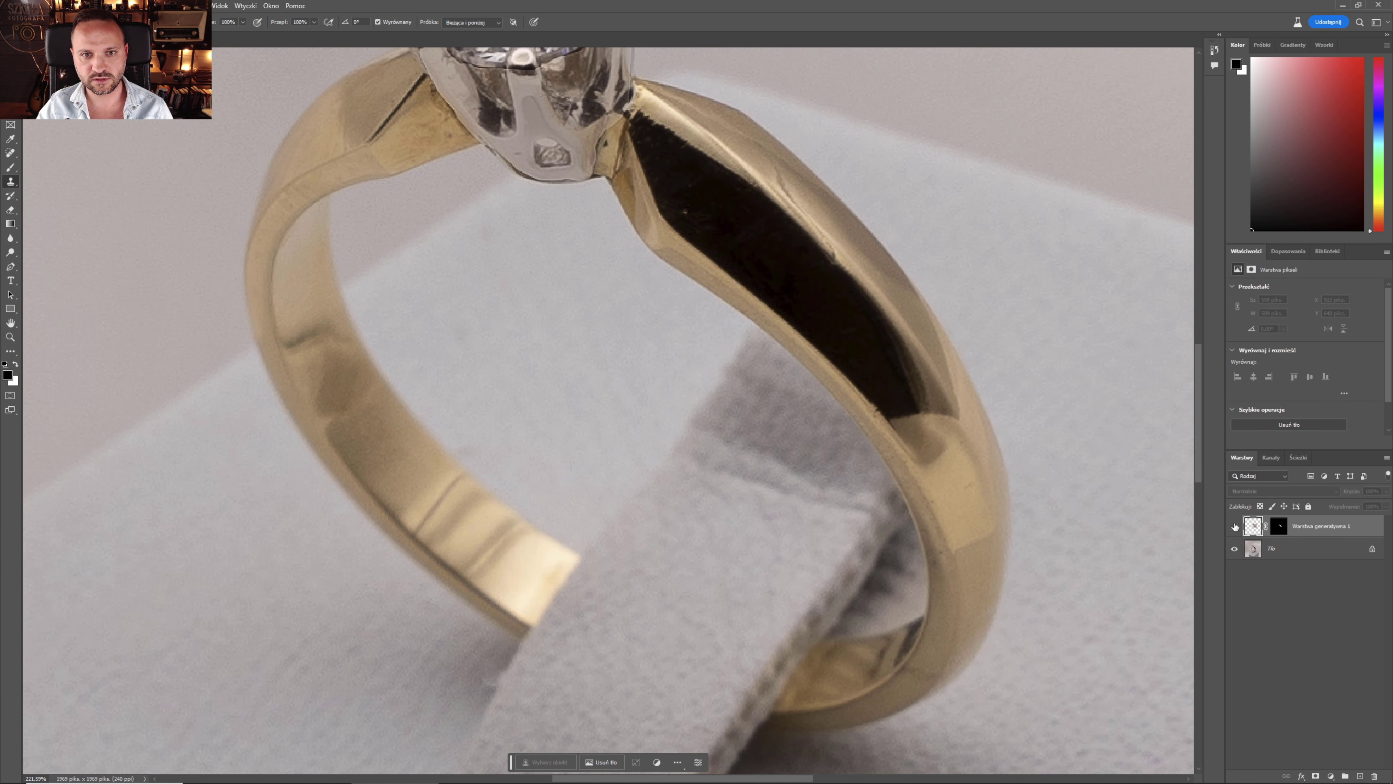
click(1235, 526)
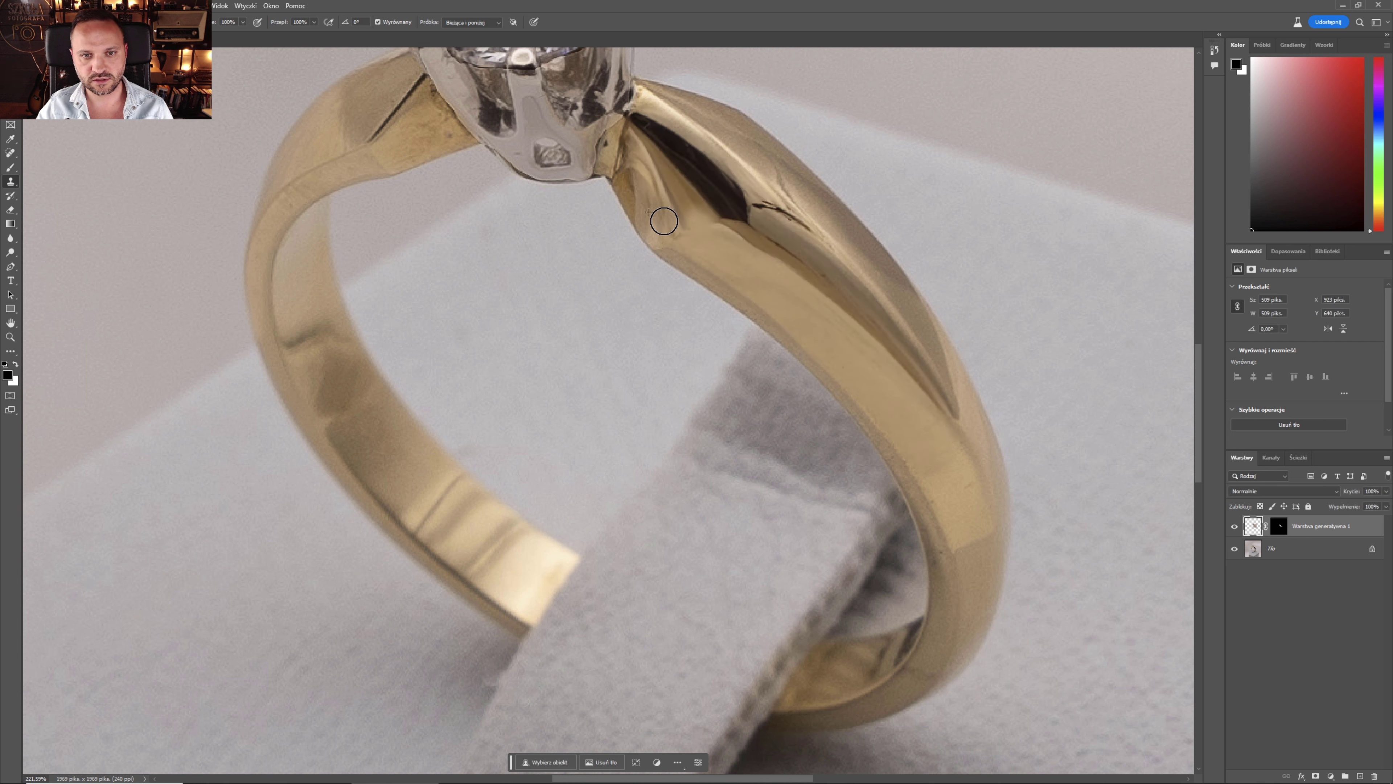
With a smaller brush, clone clean gold over the band streak near the prong
alt+click(649, 185)
click(637, 167)
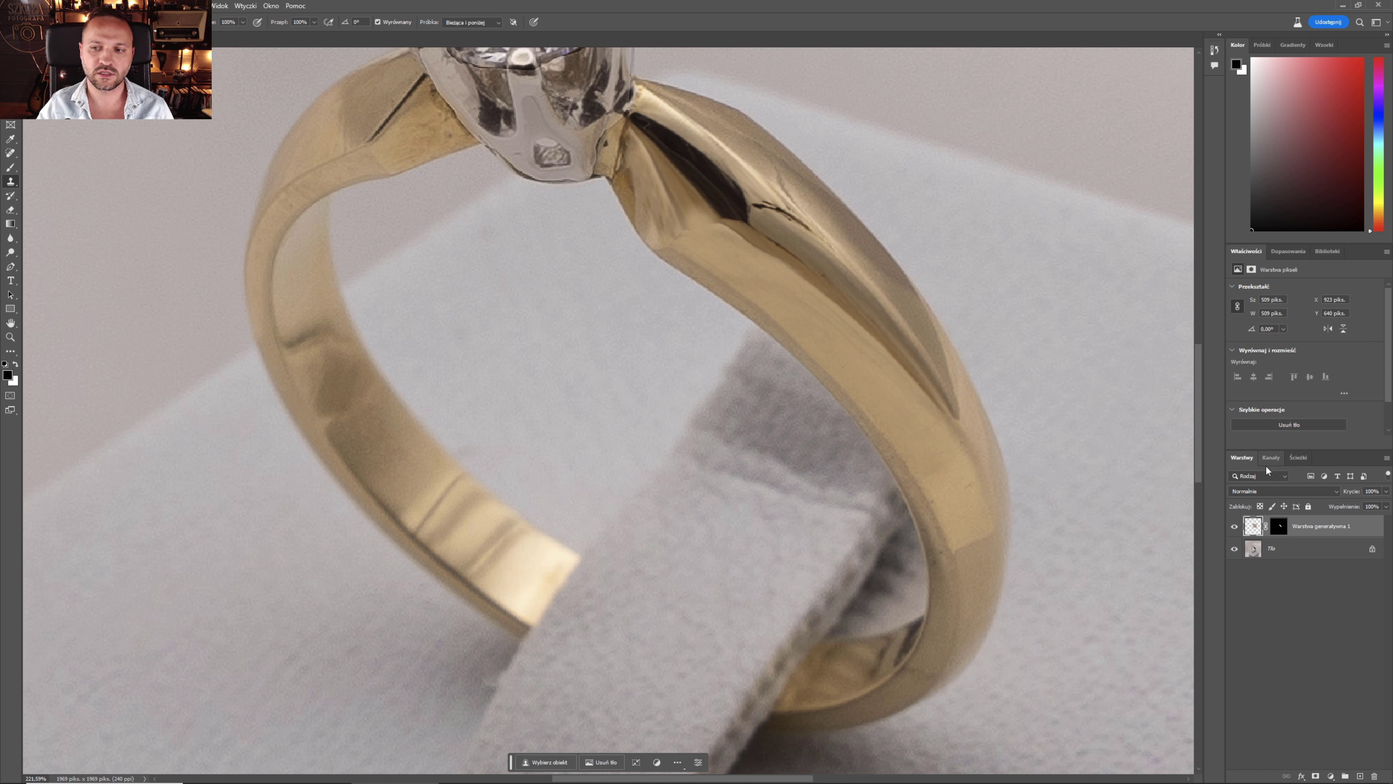
click(1234, 525)
click(1235, 526)
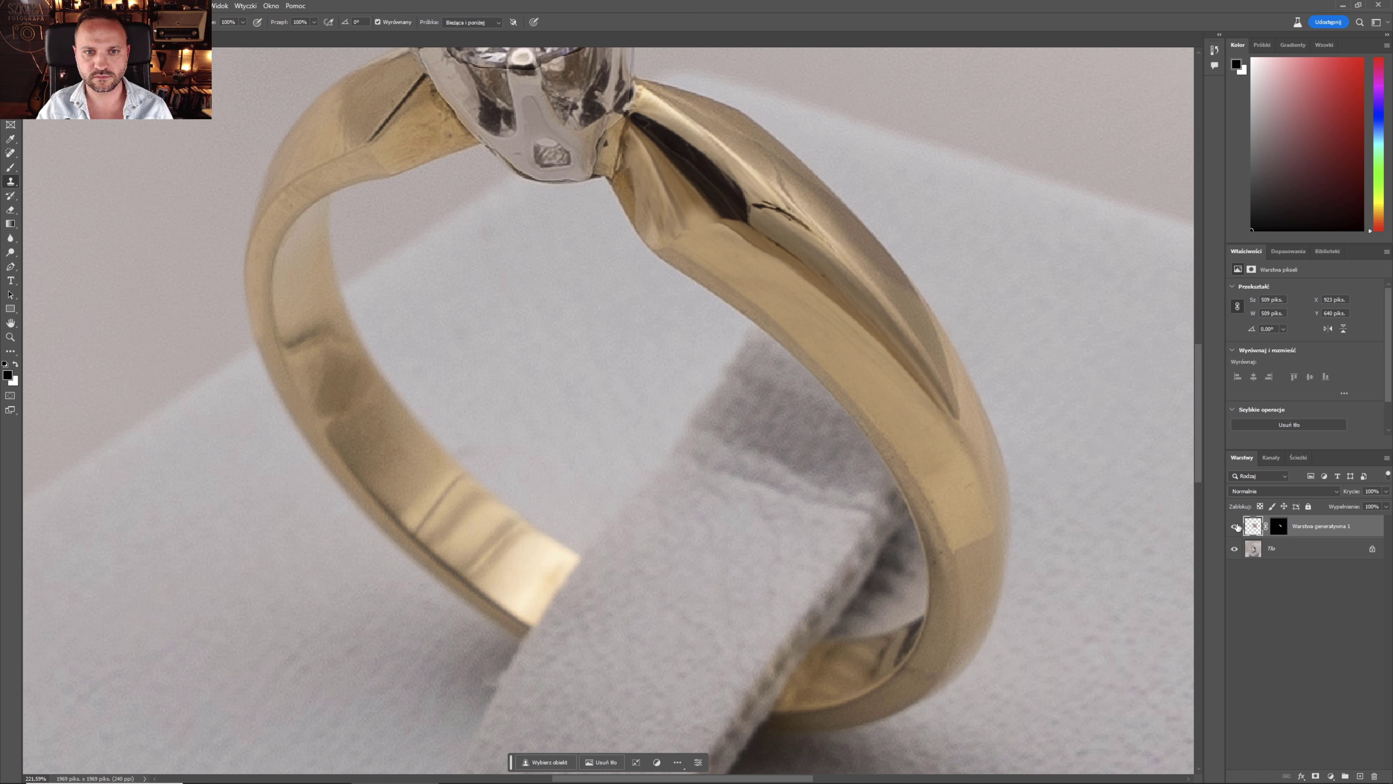
click(1235, 525)
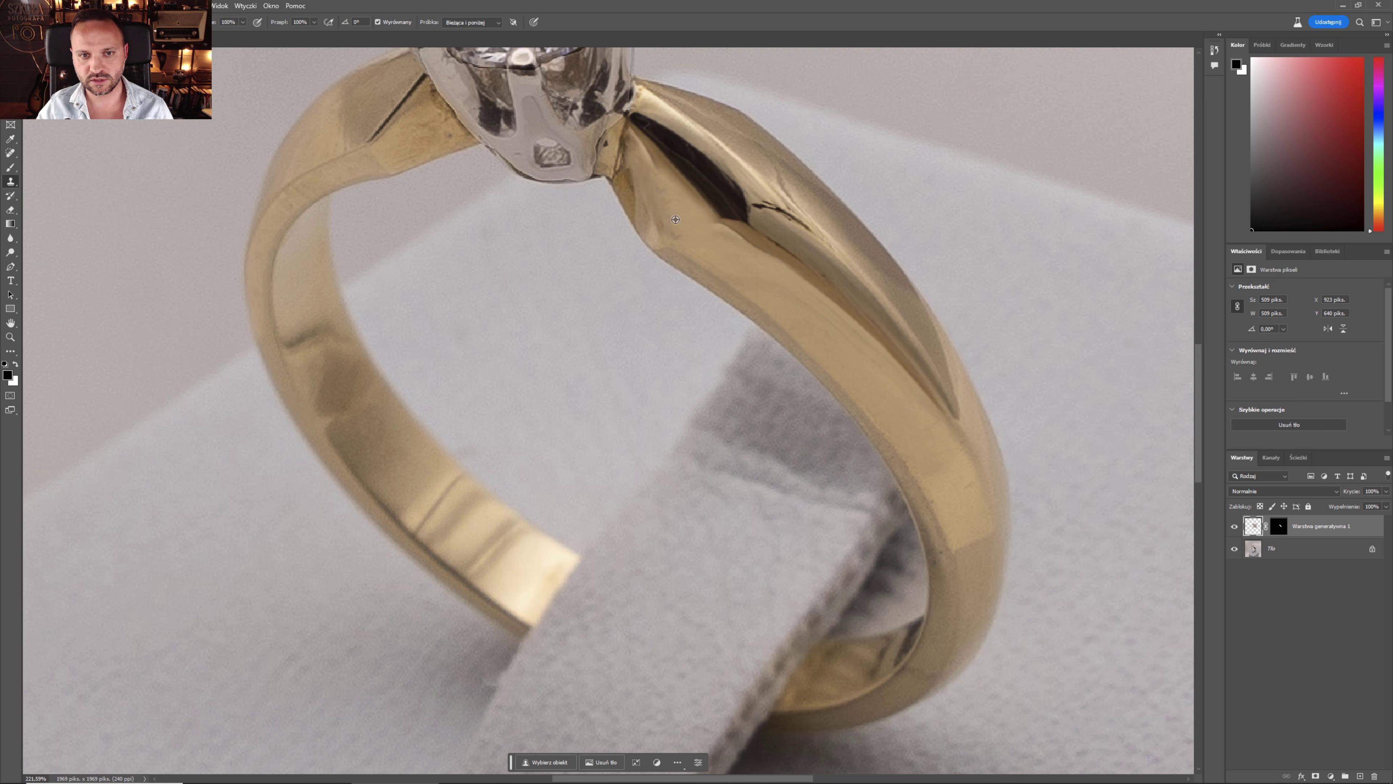
scroll(669, 209, up, 3)
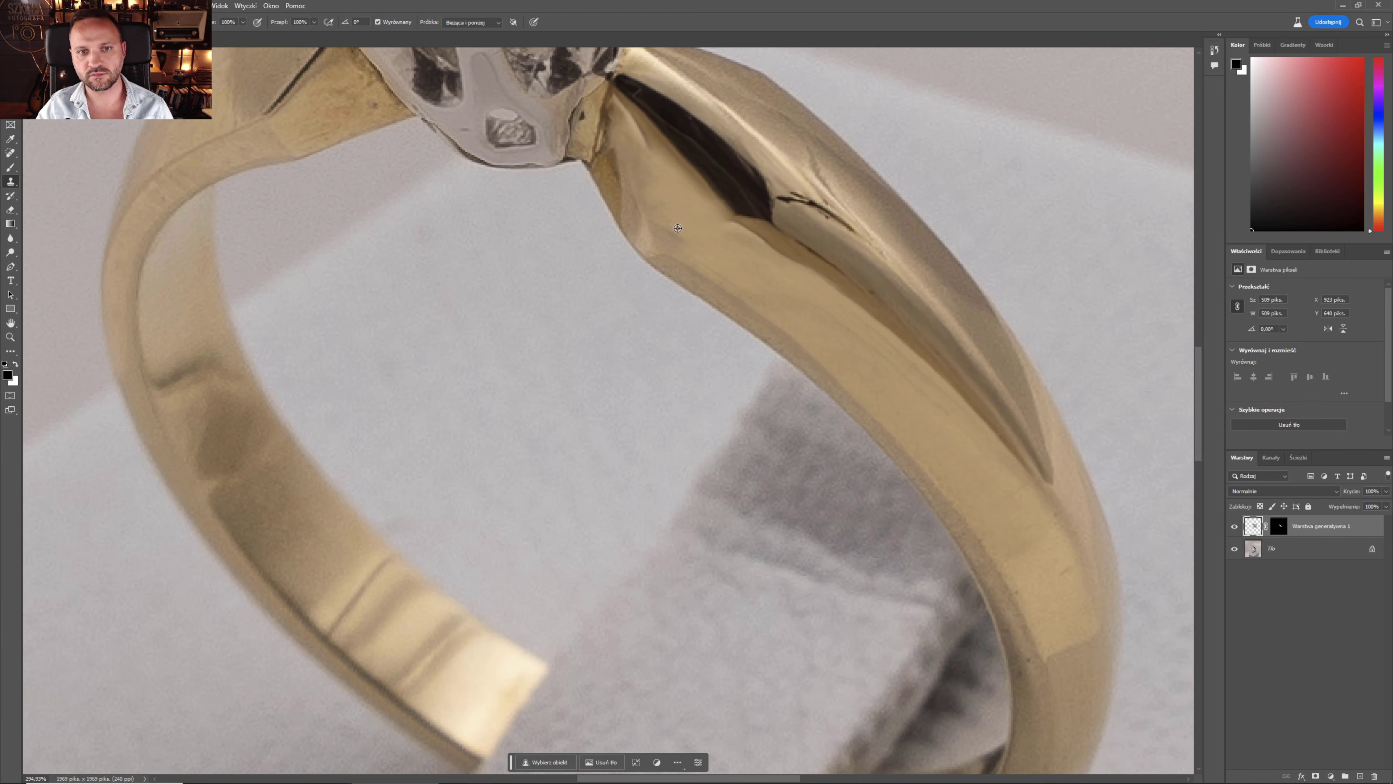
scroll(669, 206, up, 2)
key(bracketleft)
key(bracketleft)
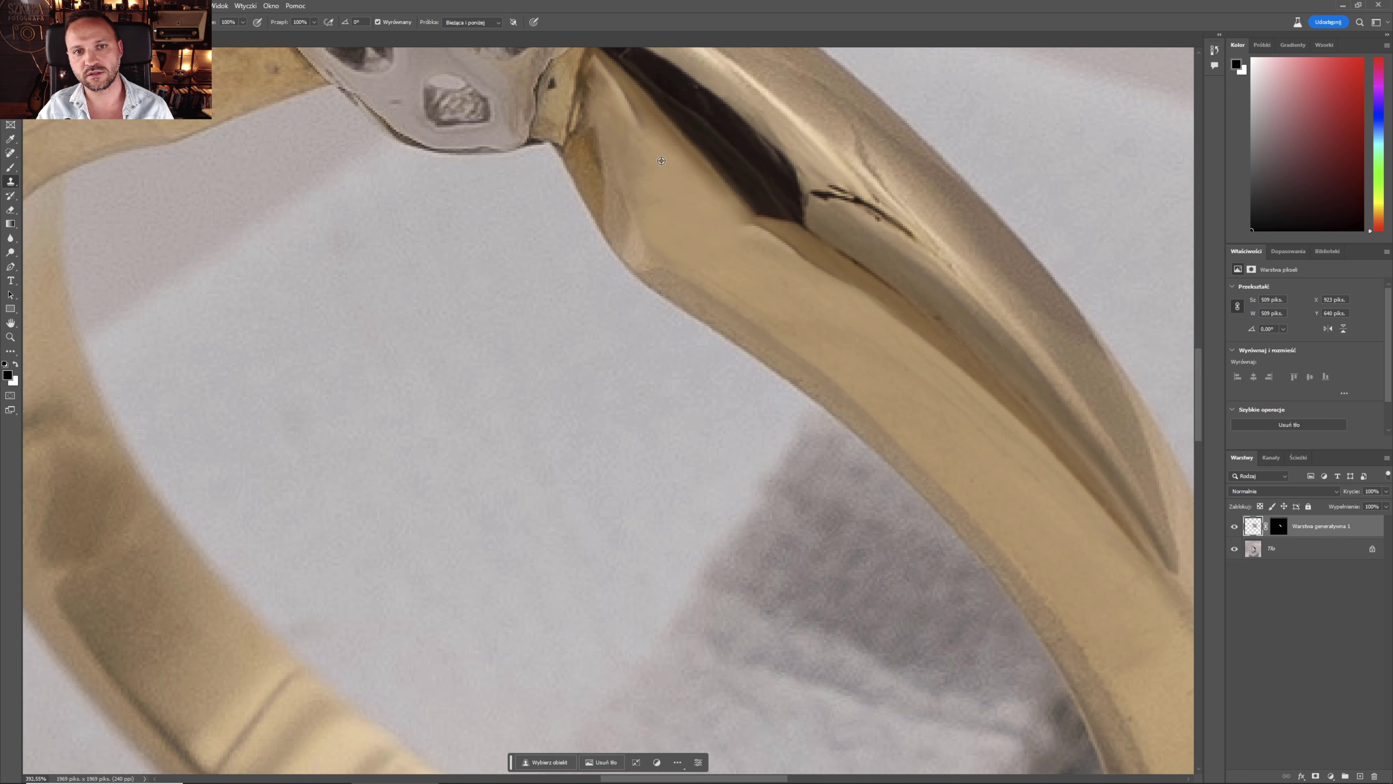
alt+click(637, 144)
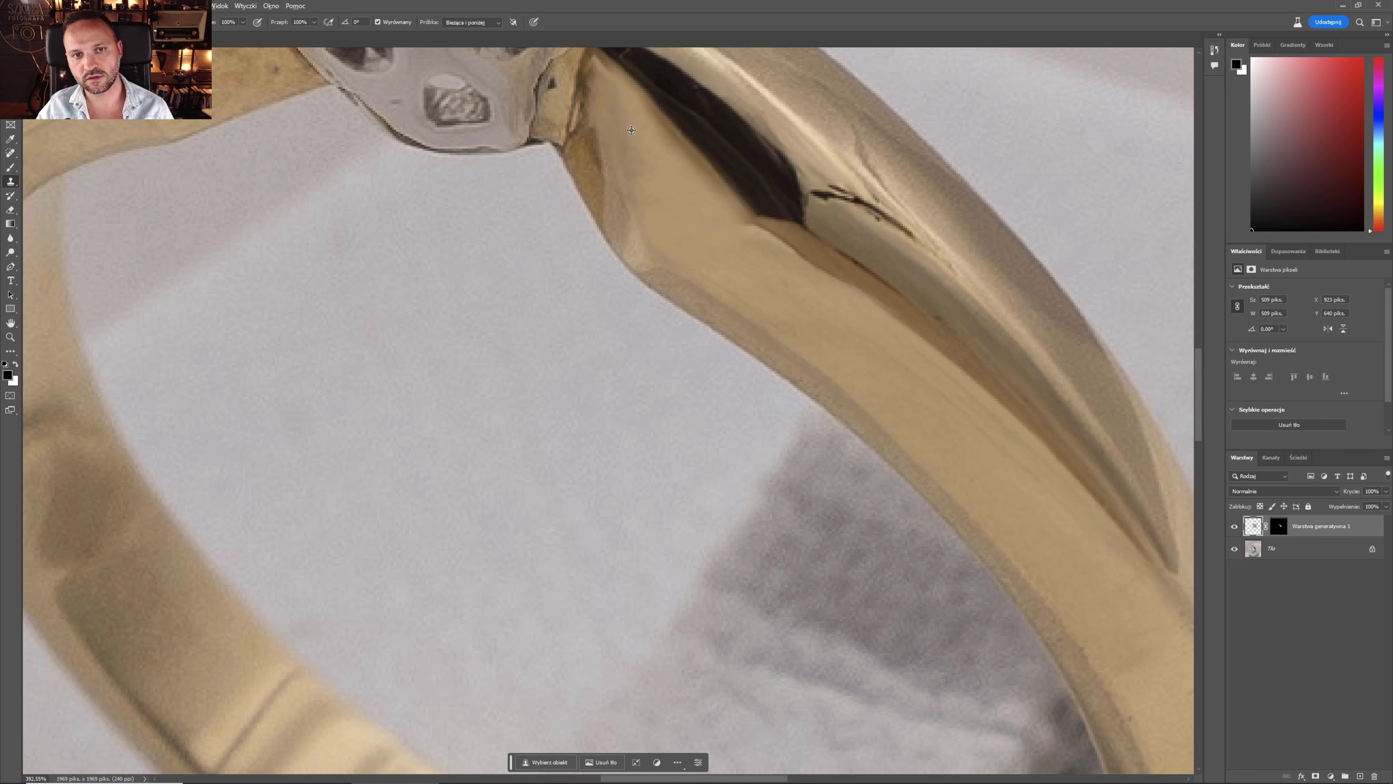
drag(604, 80, 599, 66)
scroll(599, 66, down, 5)
scroll(631, 110, down, 3)
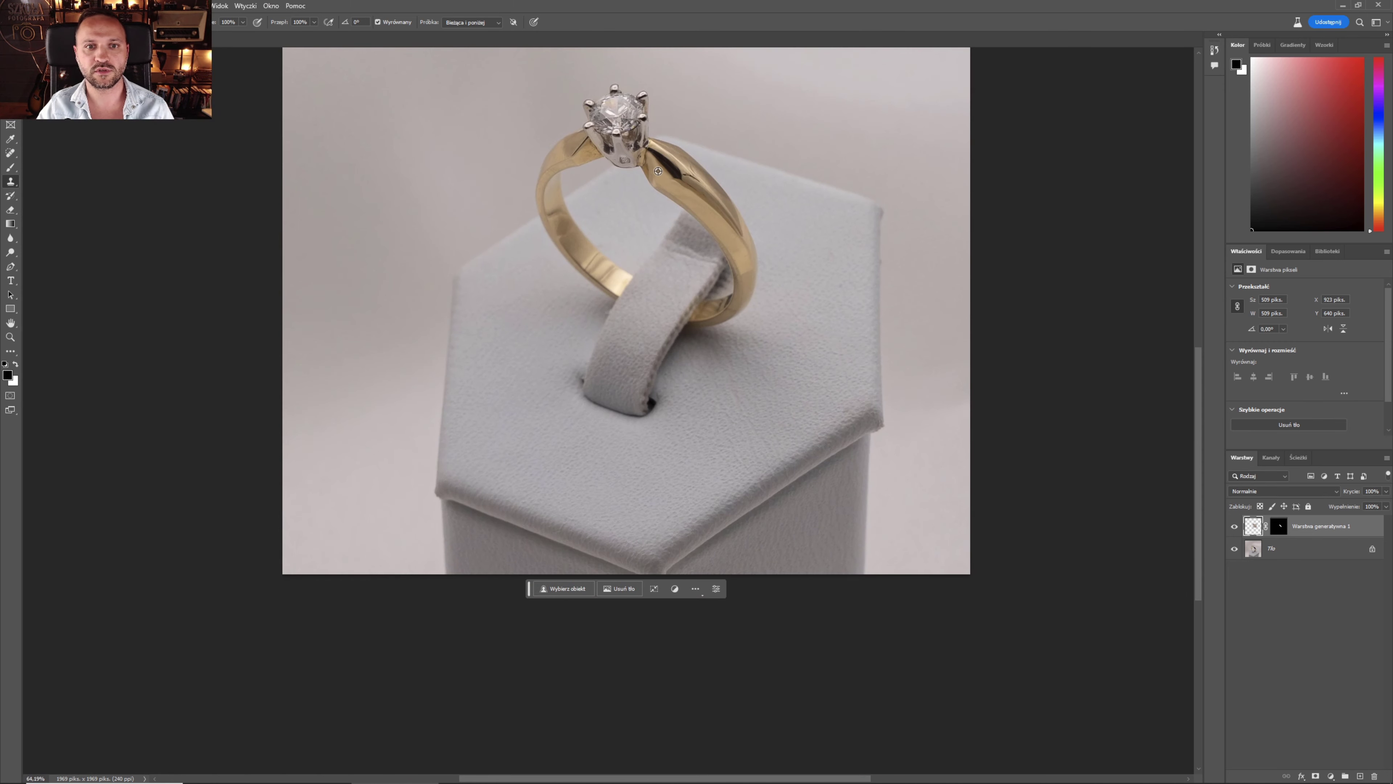
scroll(658, 171, up, 3)
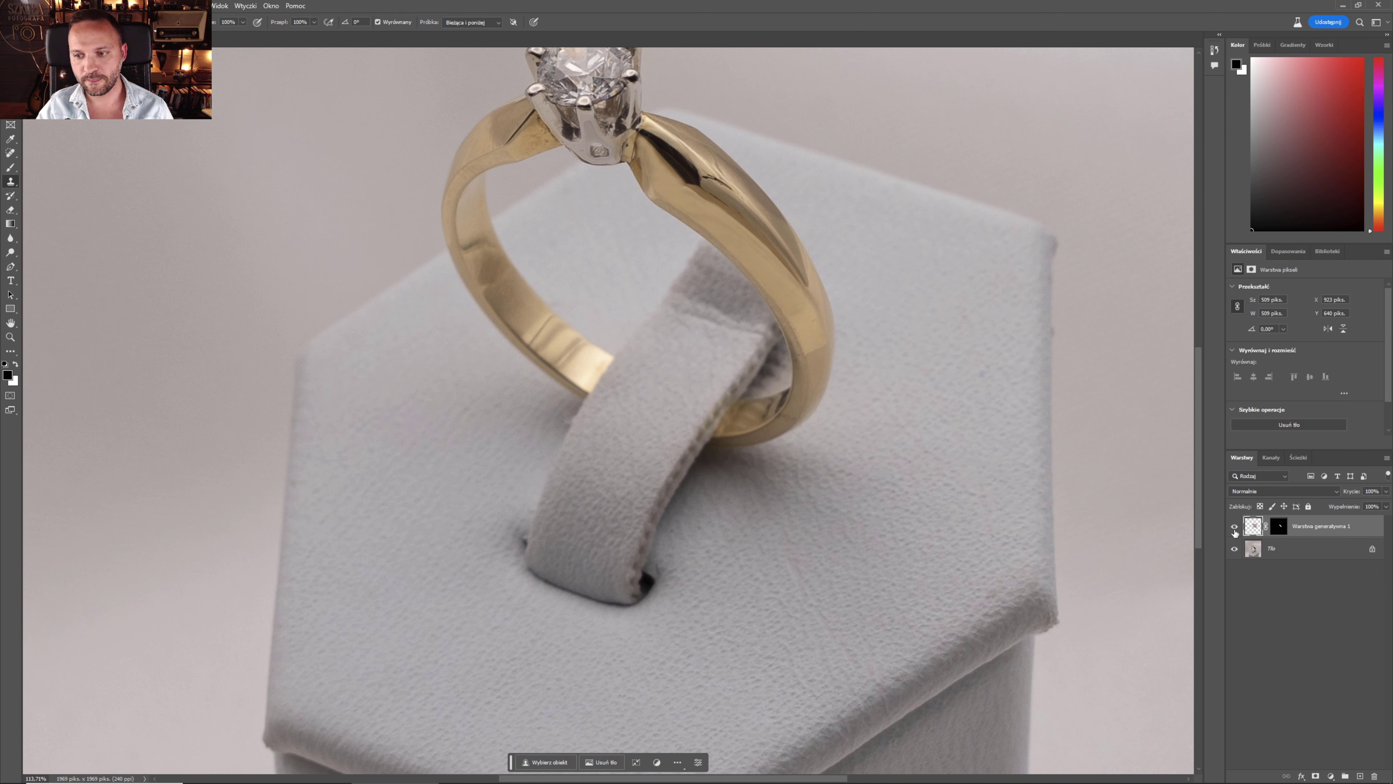
click(1234, 527)
click(1234, 527)
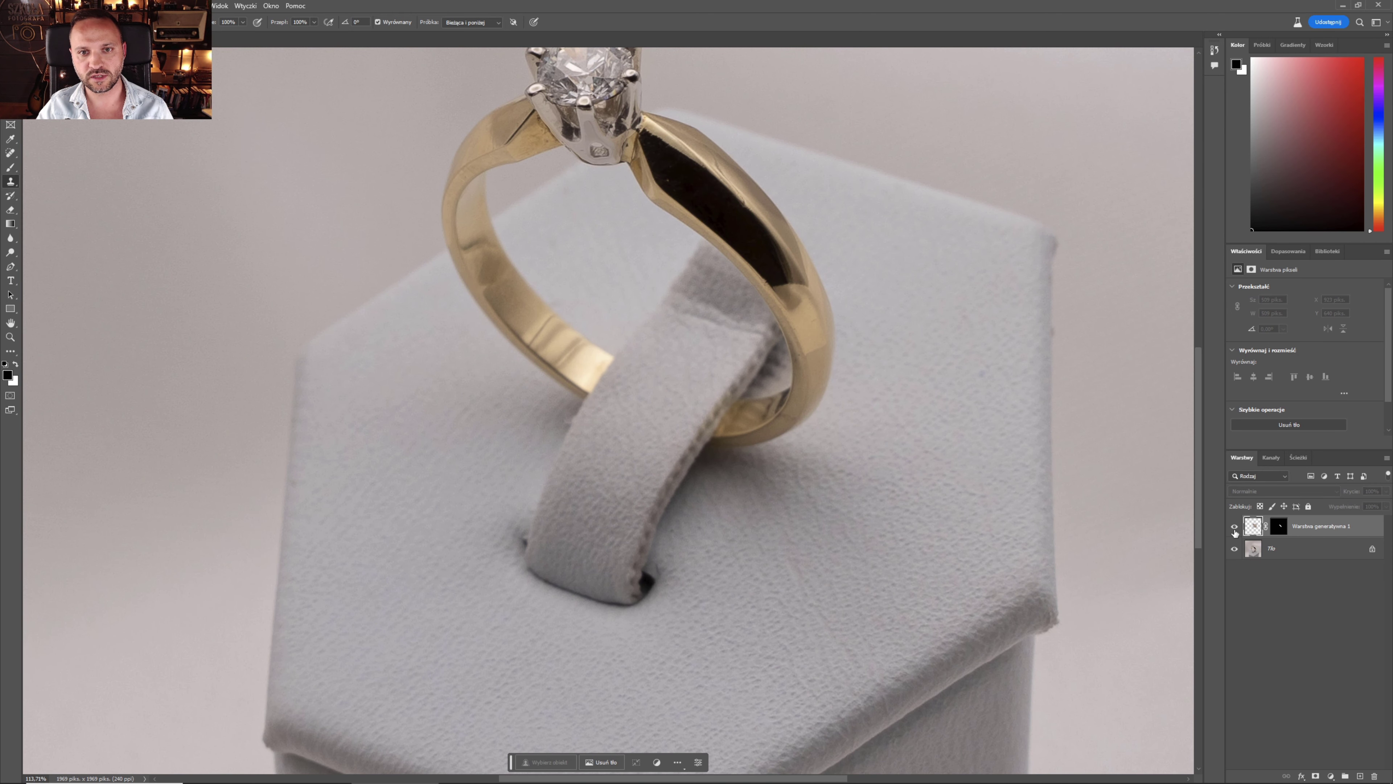
click(1234, 527)
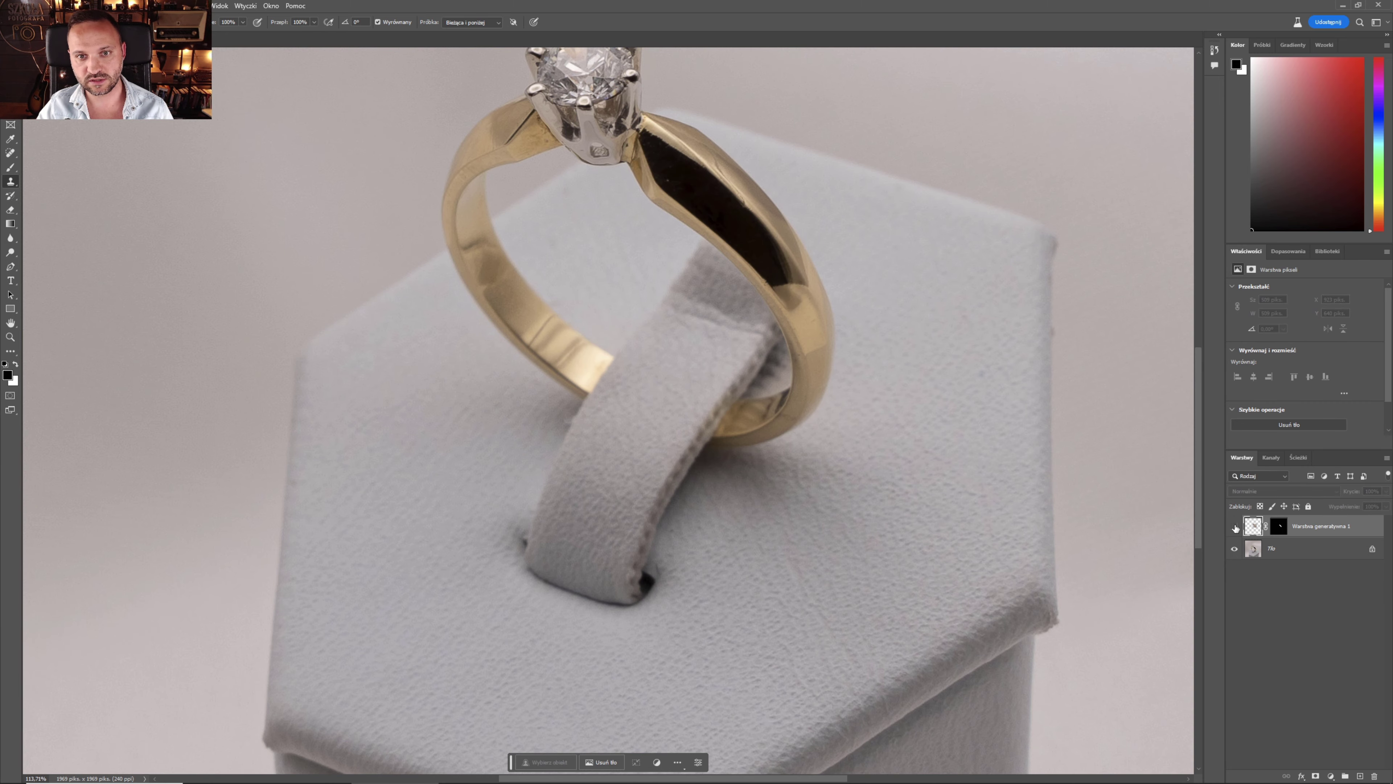
scroll(706, 189, up, 5)
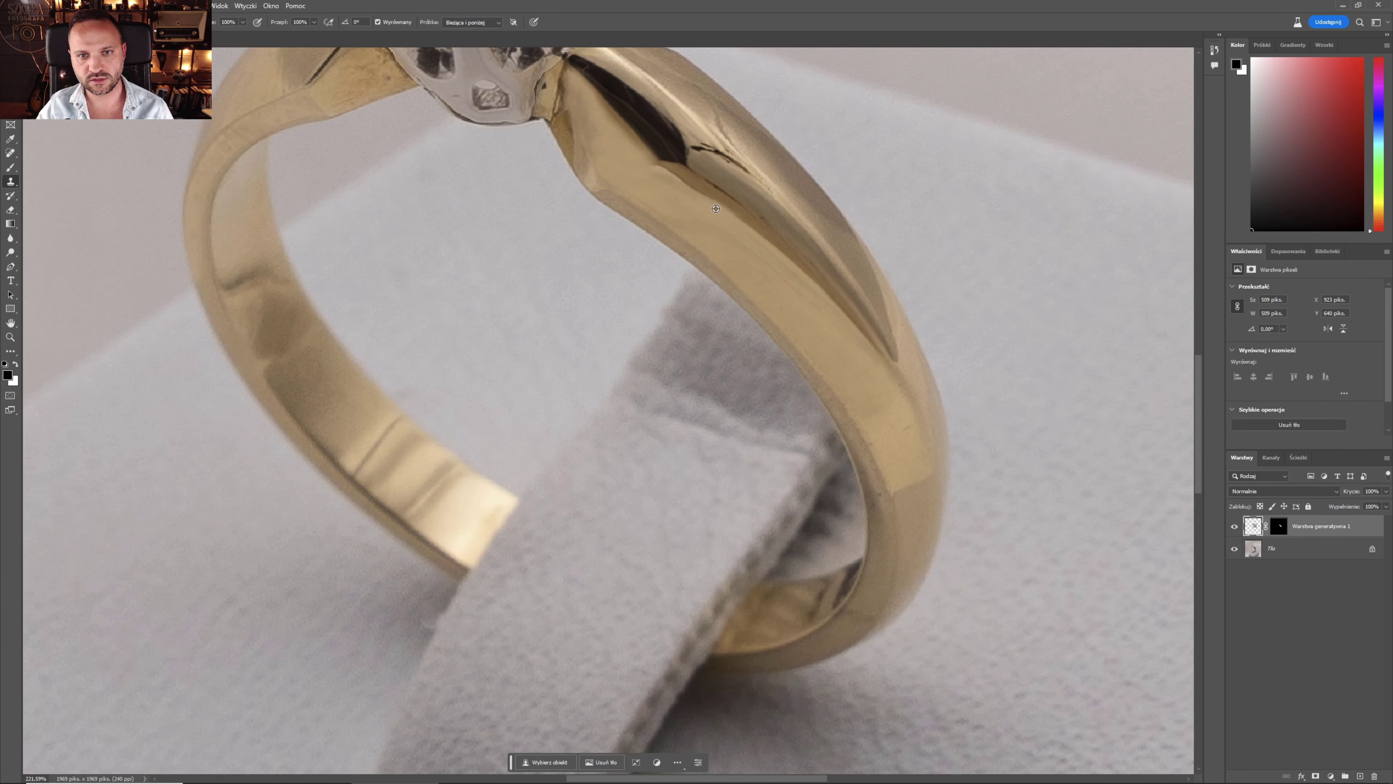
scroll(712, 219, down, 3)
scroll(655, 175, down, 1)
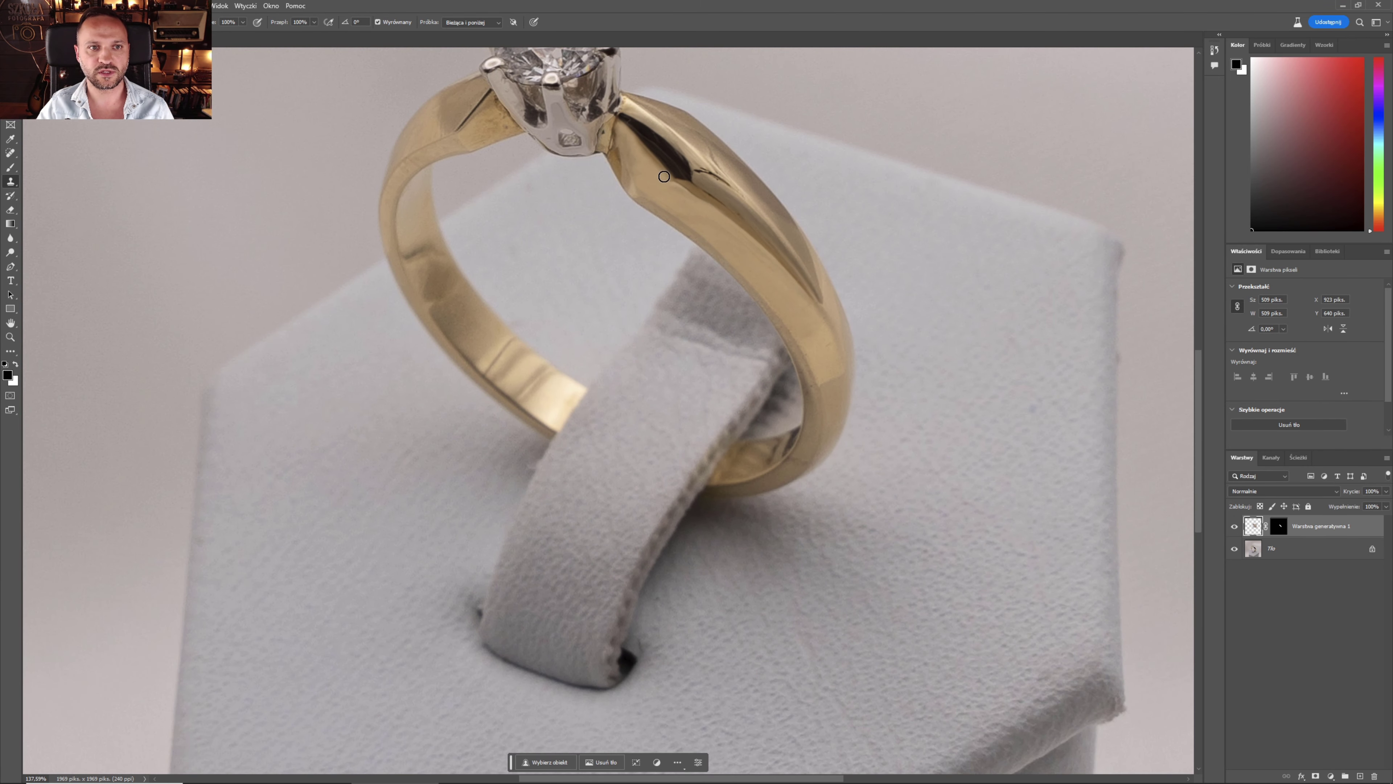
scroll(600, 110, down, 1)
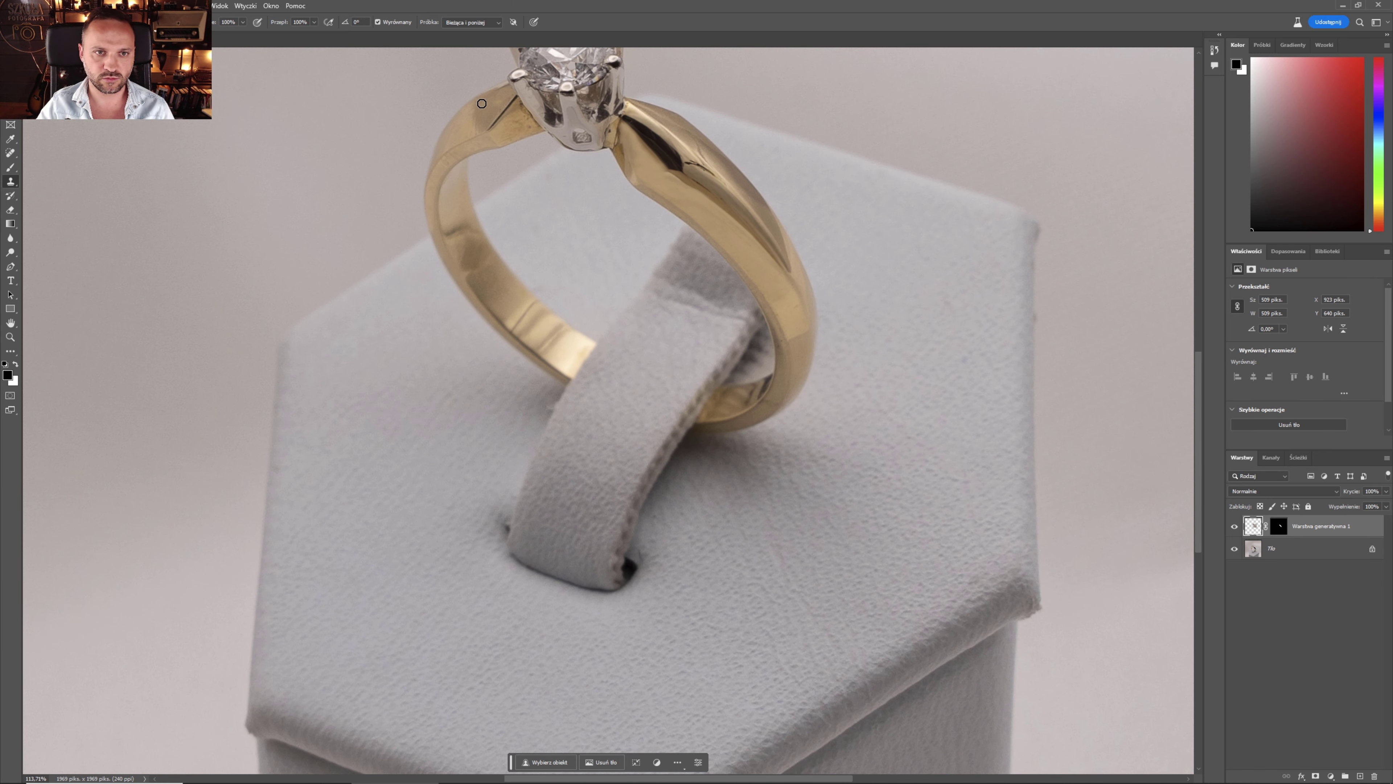
scroll(507, 85, down, 1)
scroll(521, 93, up, 1)
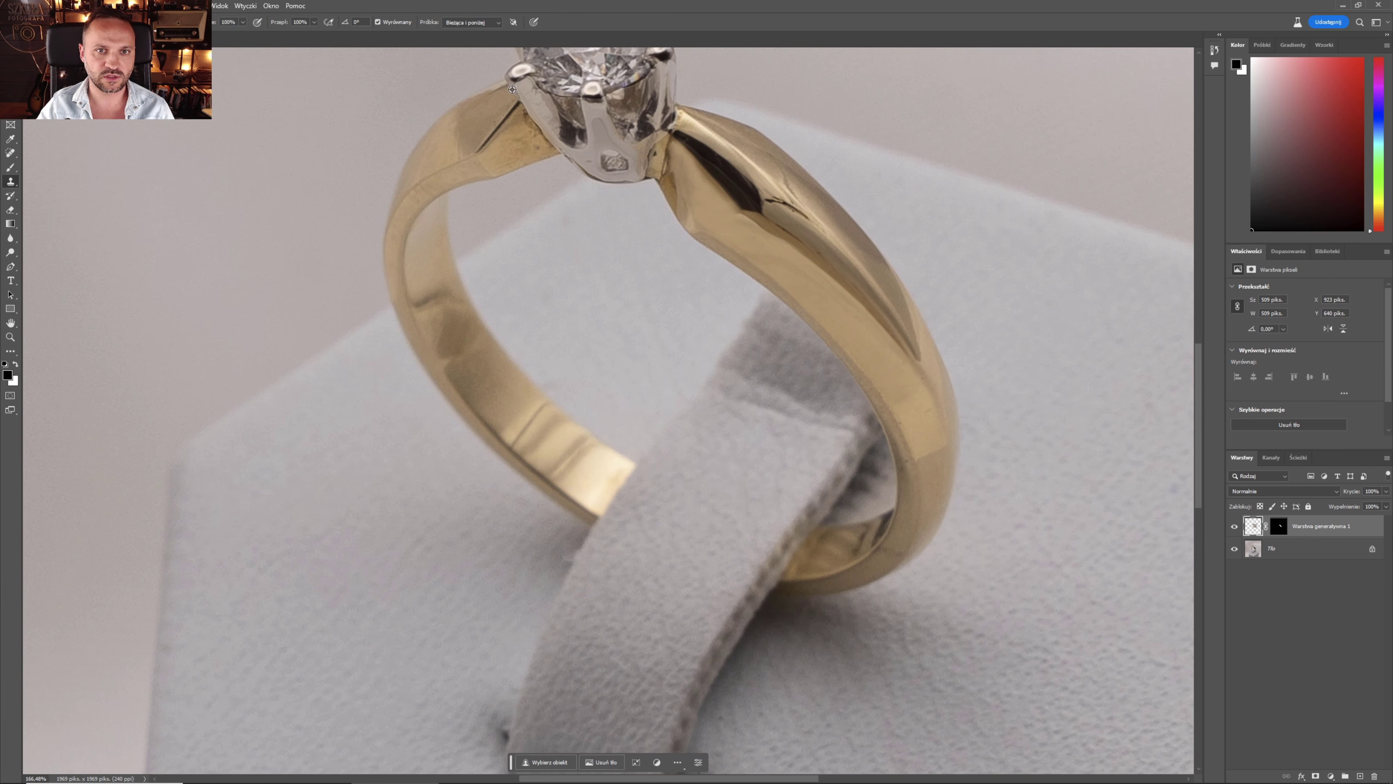
scroll(537, 104, down, 2)
scroll(551, 117, down, 1)
scroll(551, 116, up, 1)
scroll(551, 116, up, 2)
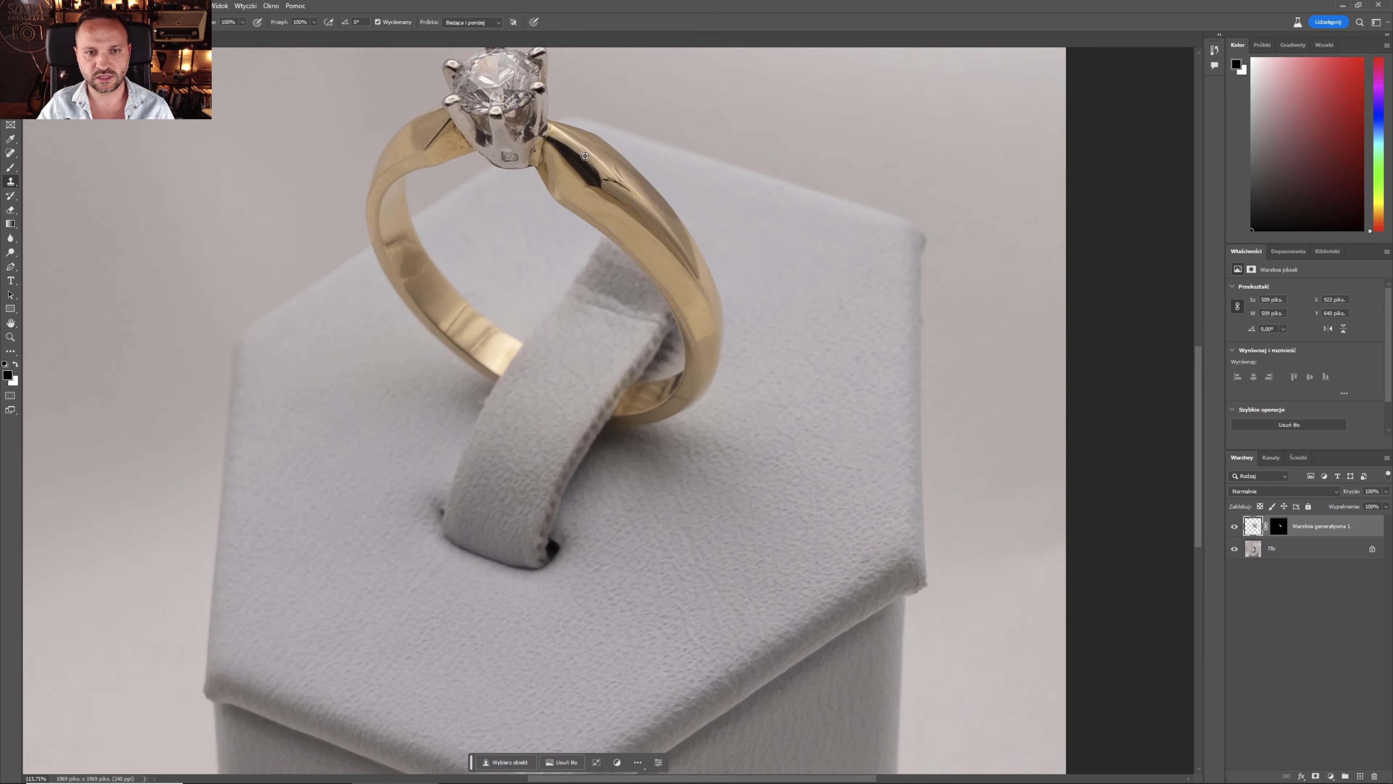
scroll(551, 117, up, 2)
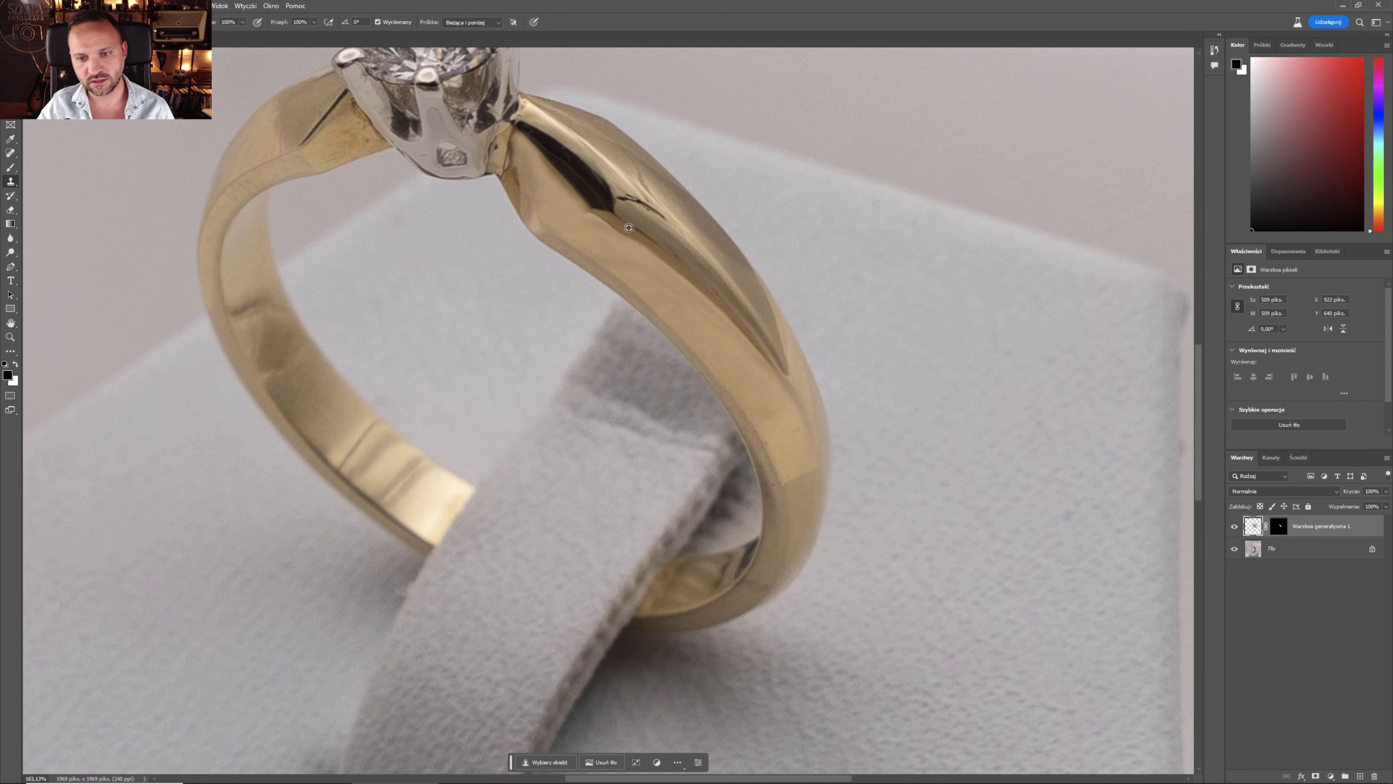
Compare against the original and clone gold along the ring's right band
click(1237, 527)
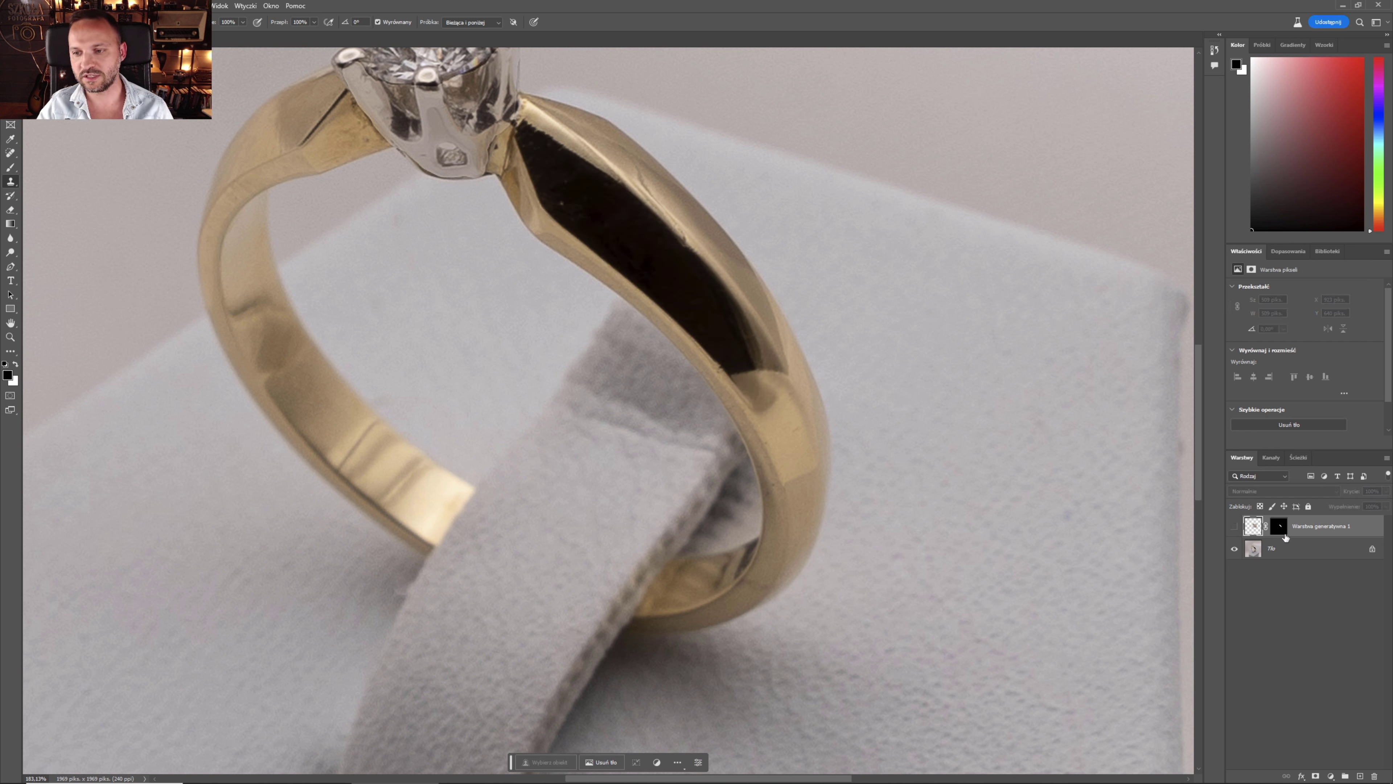
click(1234, 526)
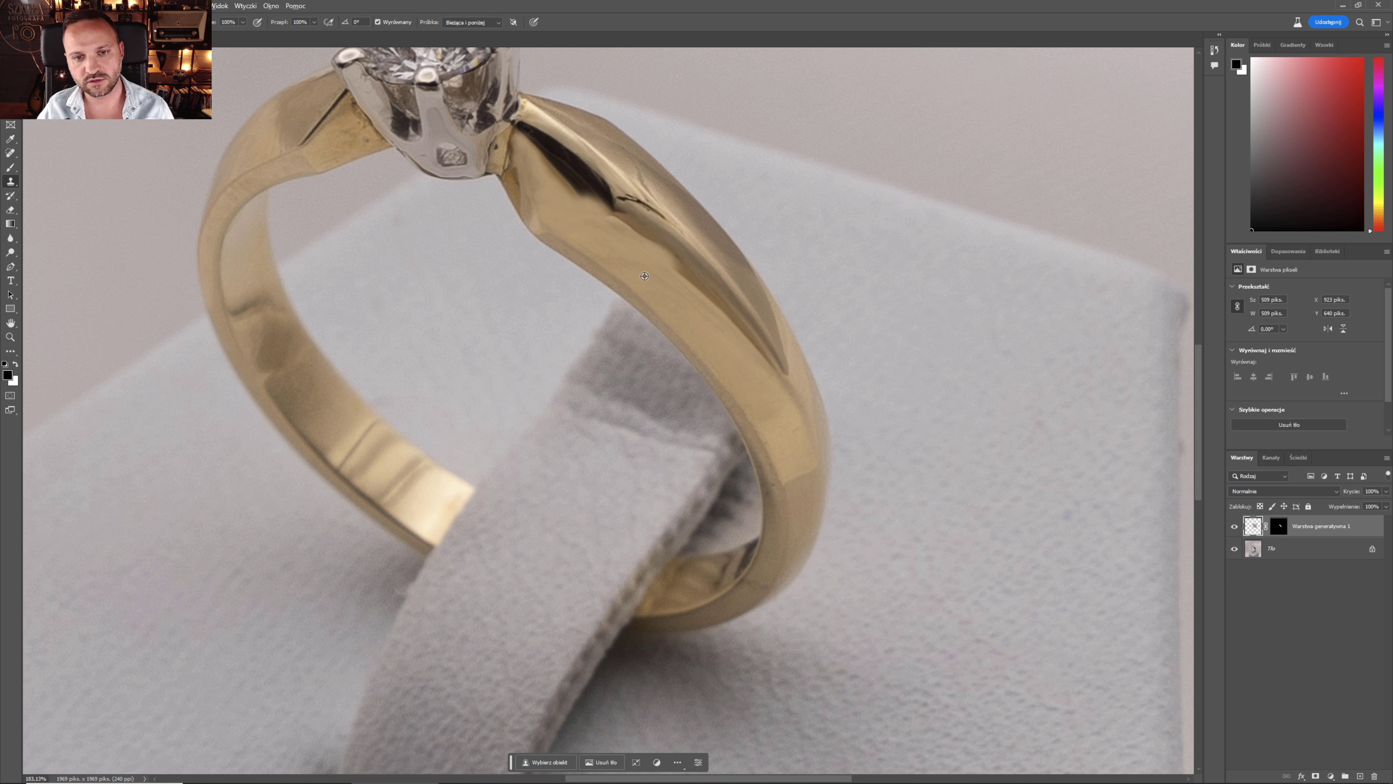
drag(644, 276, 550, 192)
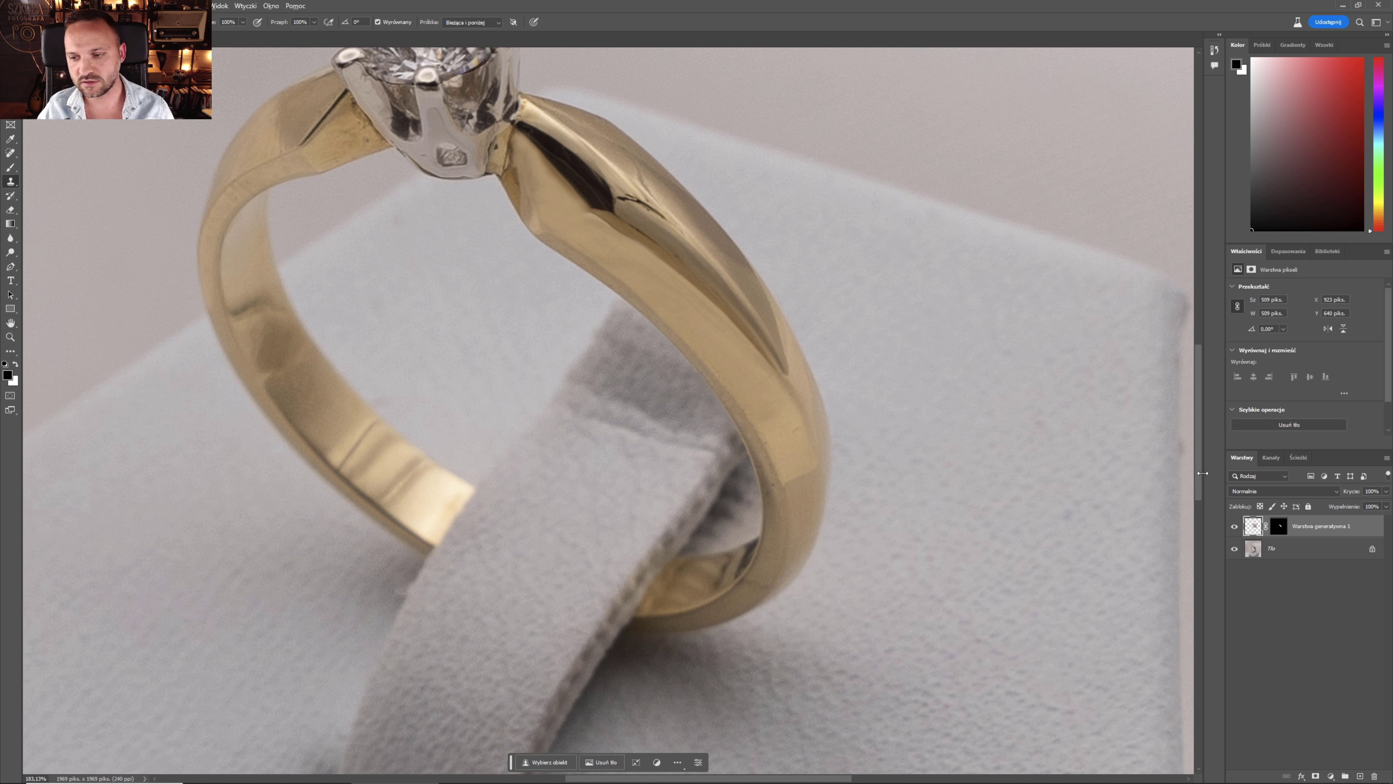
click(1234, 526)
click(1235, 526)
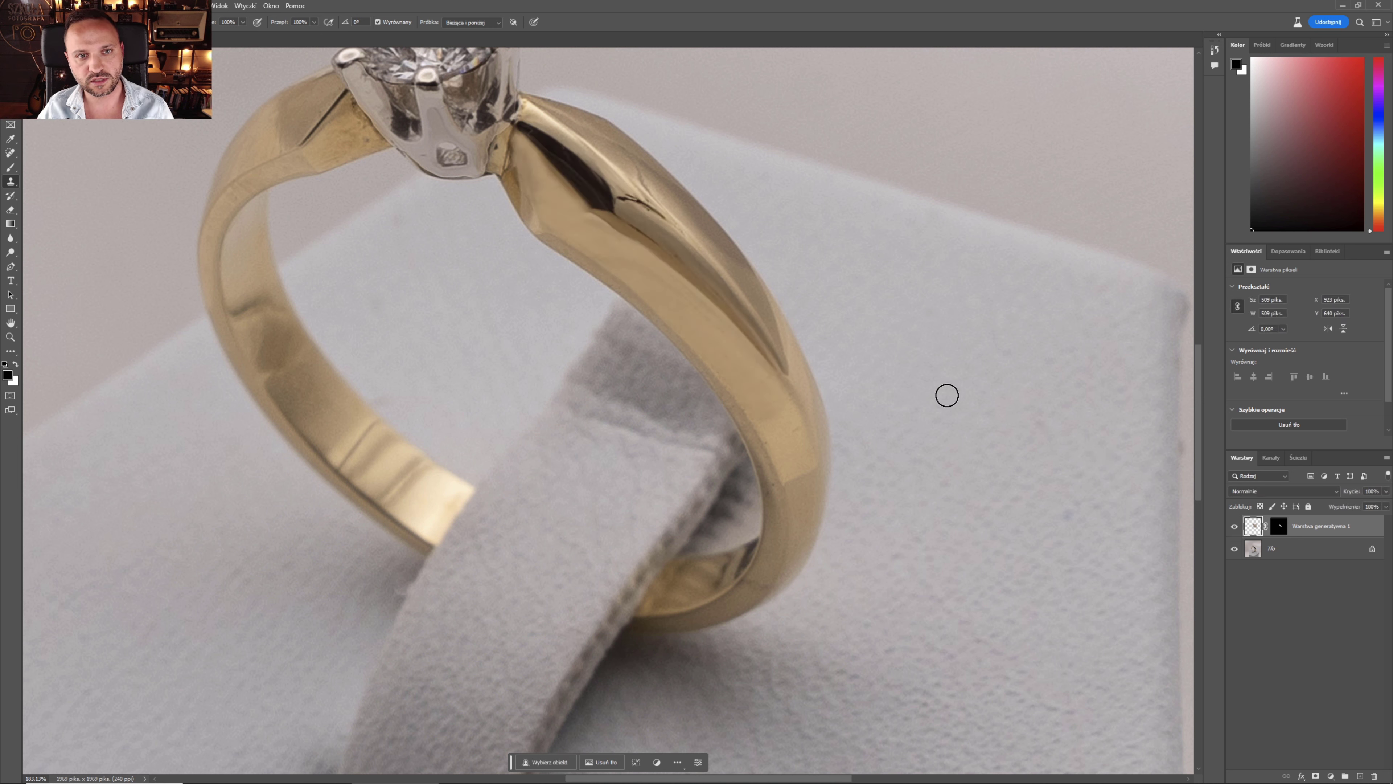
Resample clean gold and clone it down the band's dark reflection, undoing one stray stroke
alt+click(526, 158)
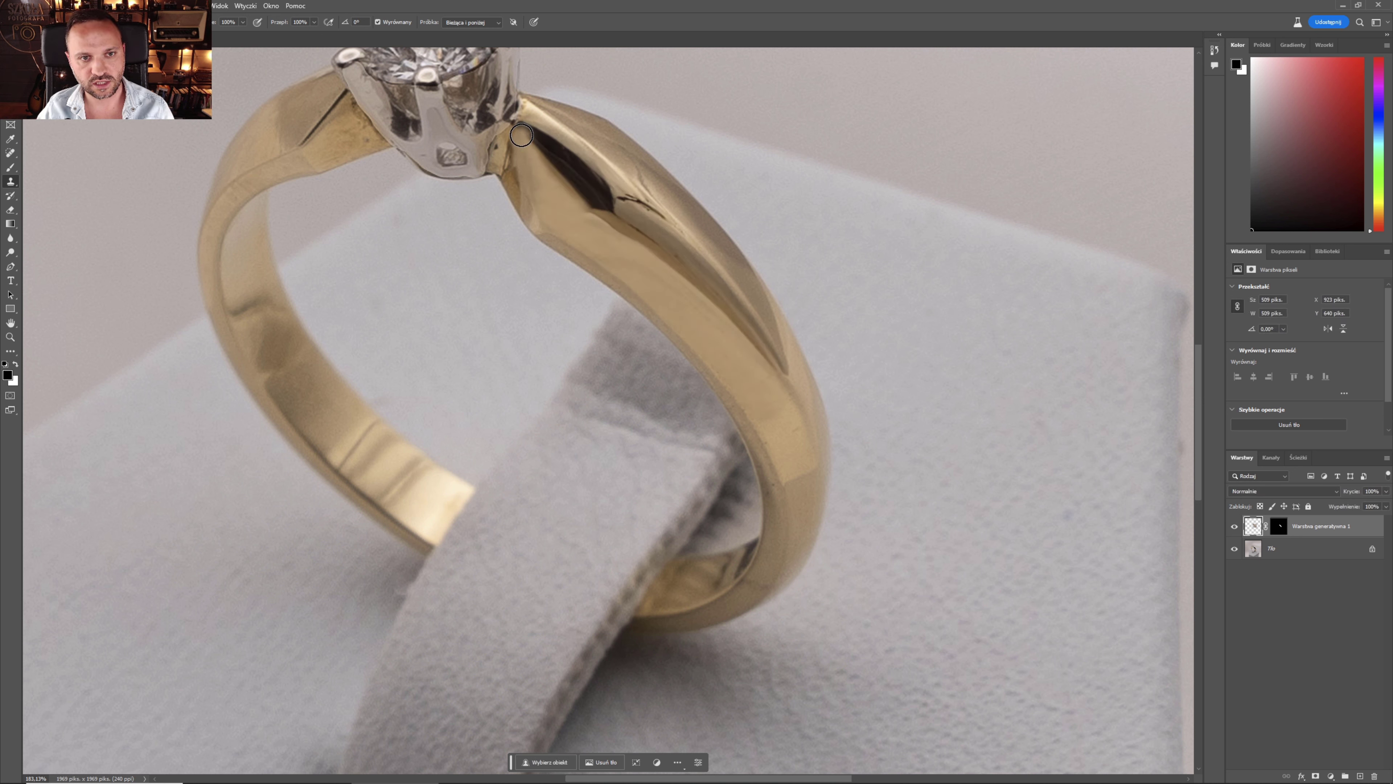
mouse_move(525, 144)
mouse_down()
mouse_move(554, 155)
mouse_move(581, 205)
mouse_up()
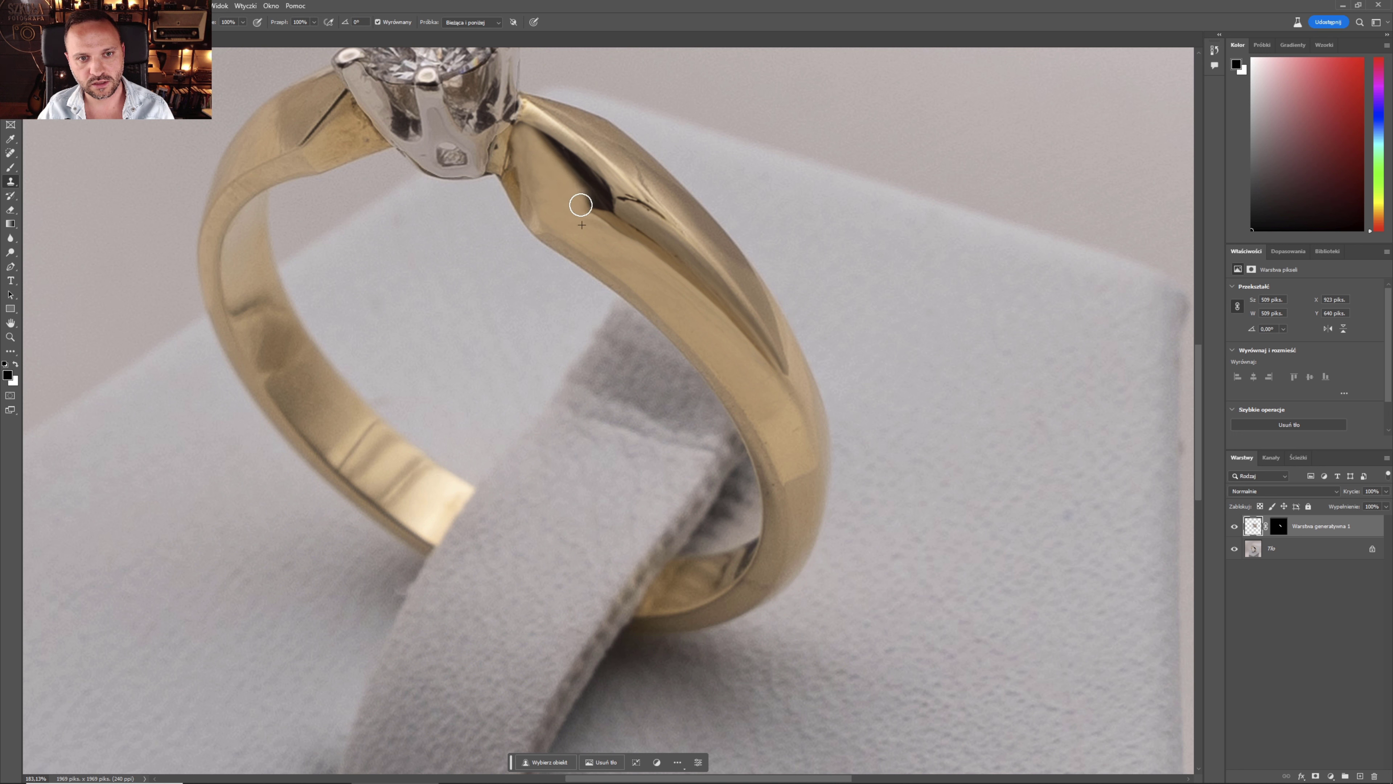
drag(525, 147, 614, 225)
key(ctrl+z)
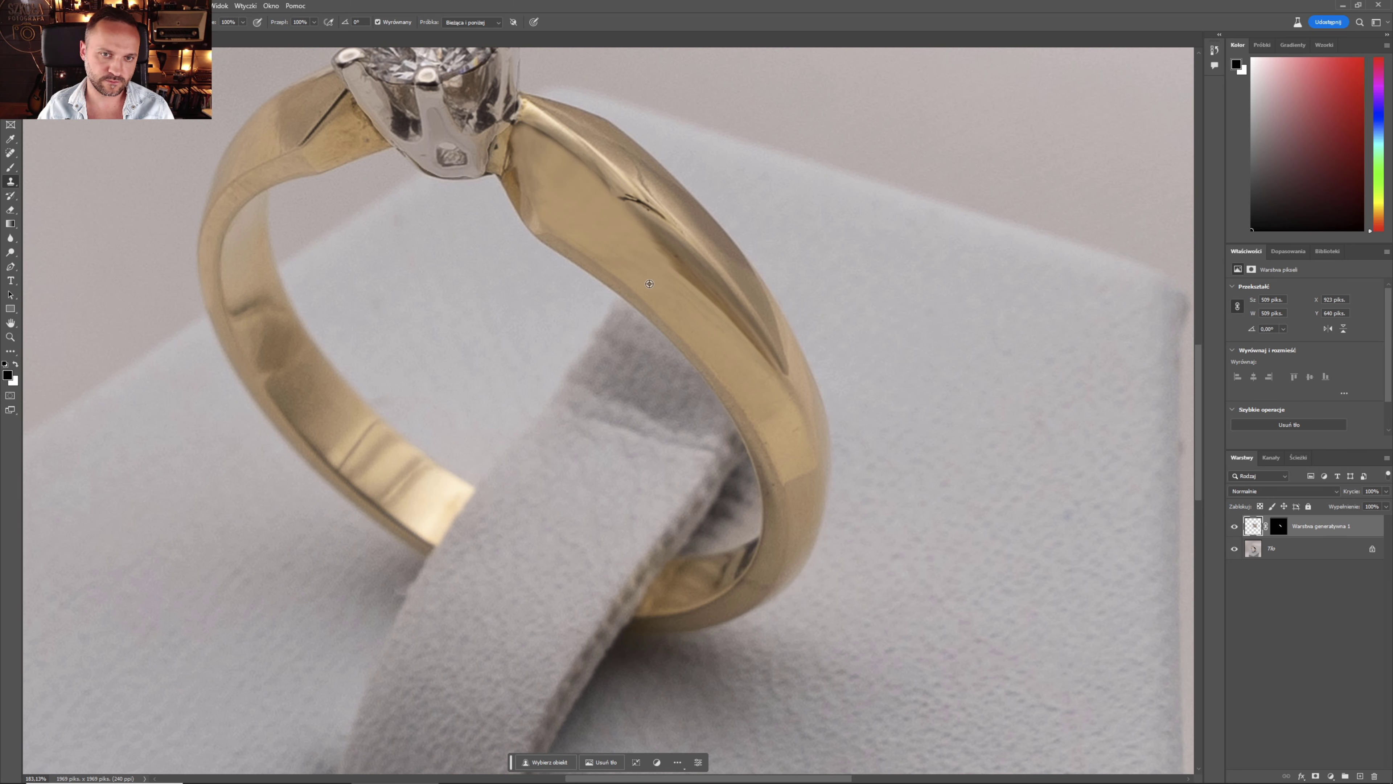
scroll(649, 284, down, 5)
scroll(603, 219, up, 5)
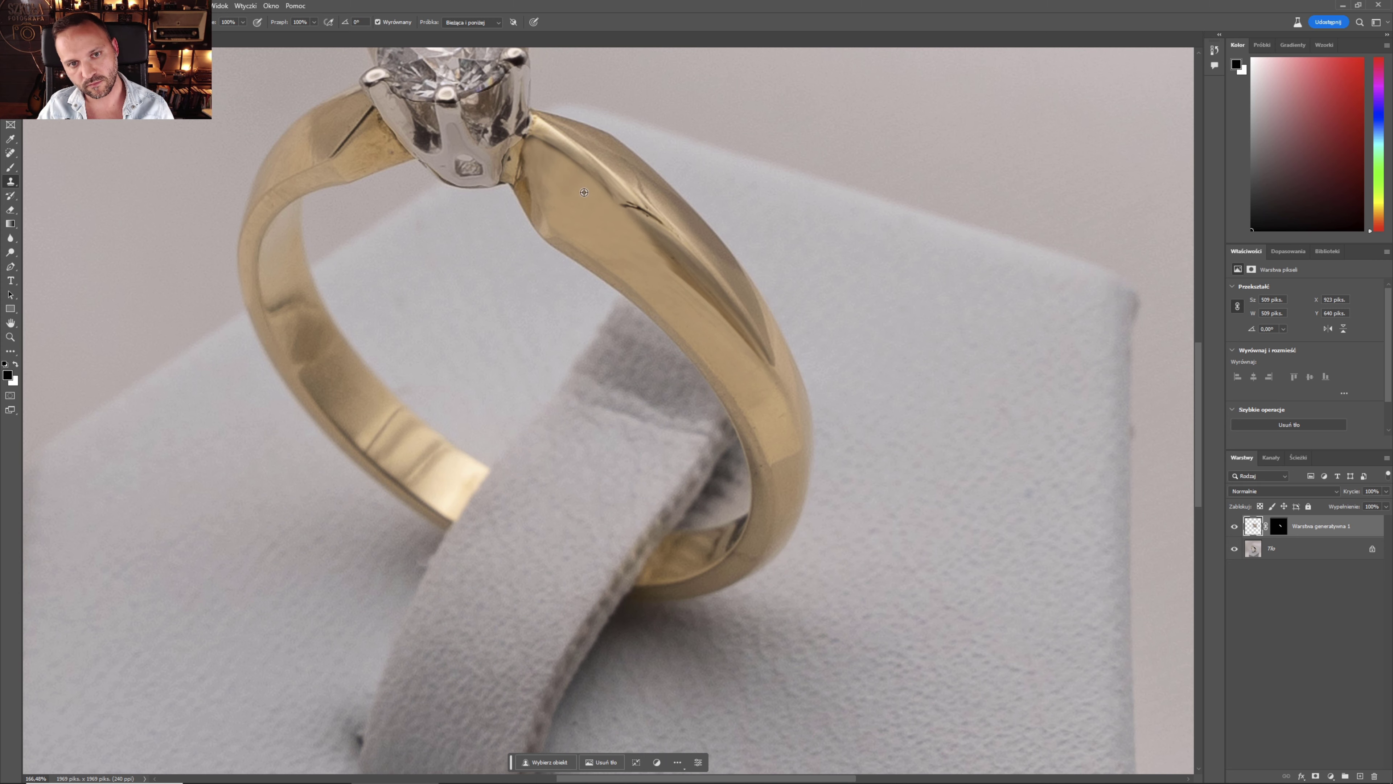
alt+click(583, 192)
drag(613, 202, 695, 293)
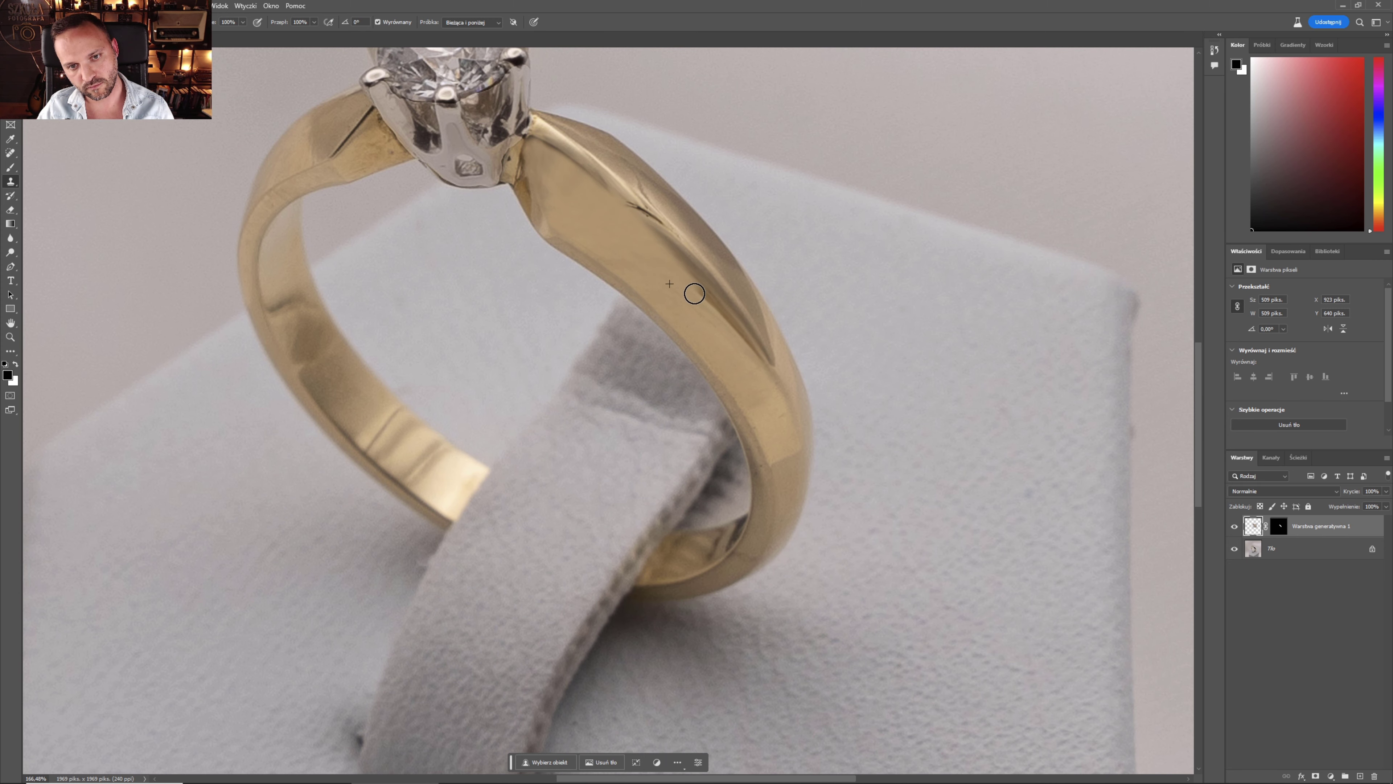
Zoom in, compare with the original, and clone away the small dark scratch beside the setting
scroll(740, 316, down, 4)
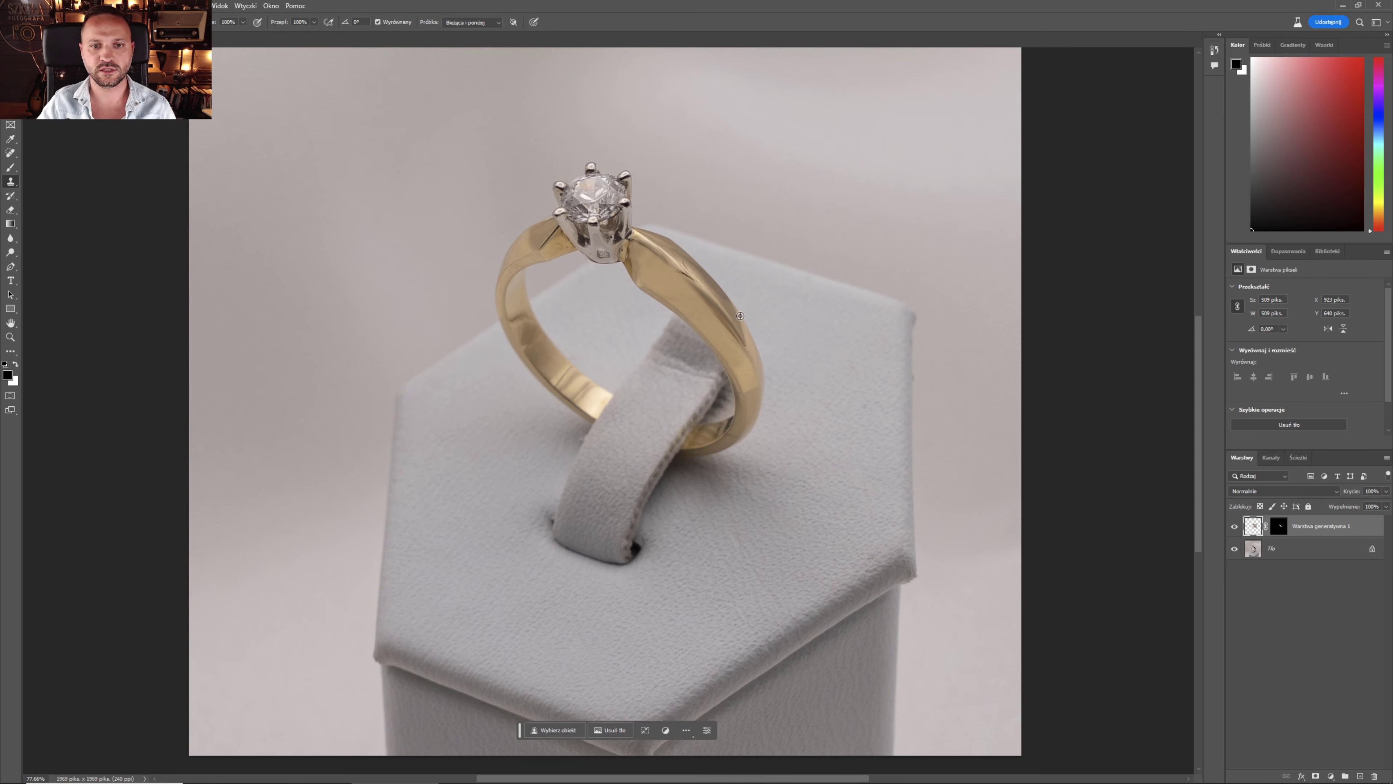
scroll(713, 299, up, 3)
scroll(680, 275, up, 2)
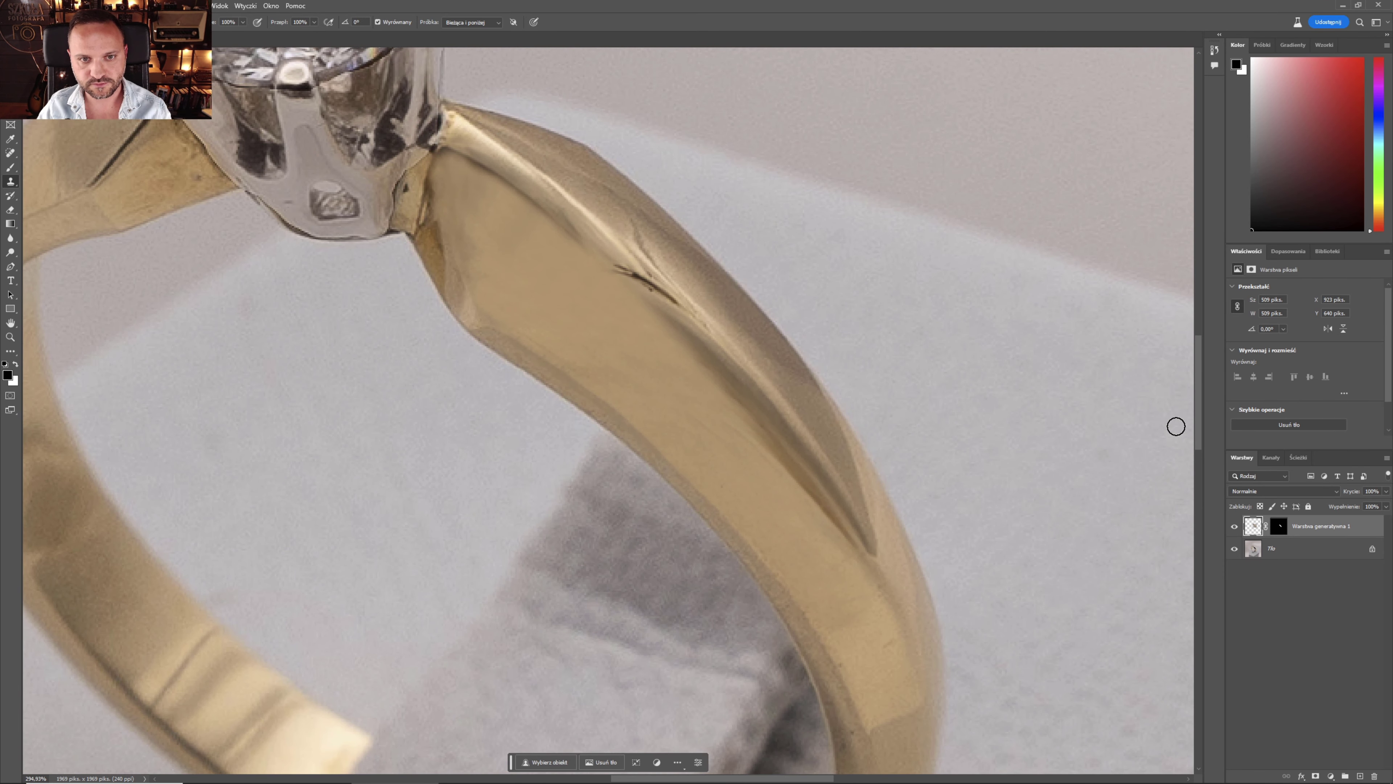
click(1234, 527)
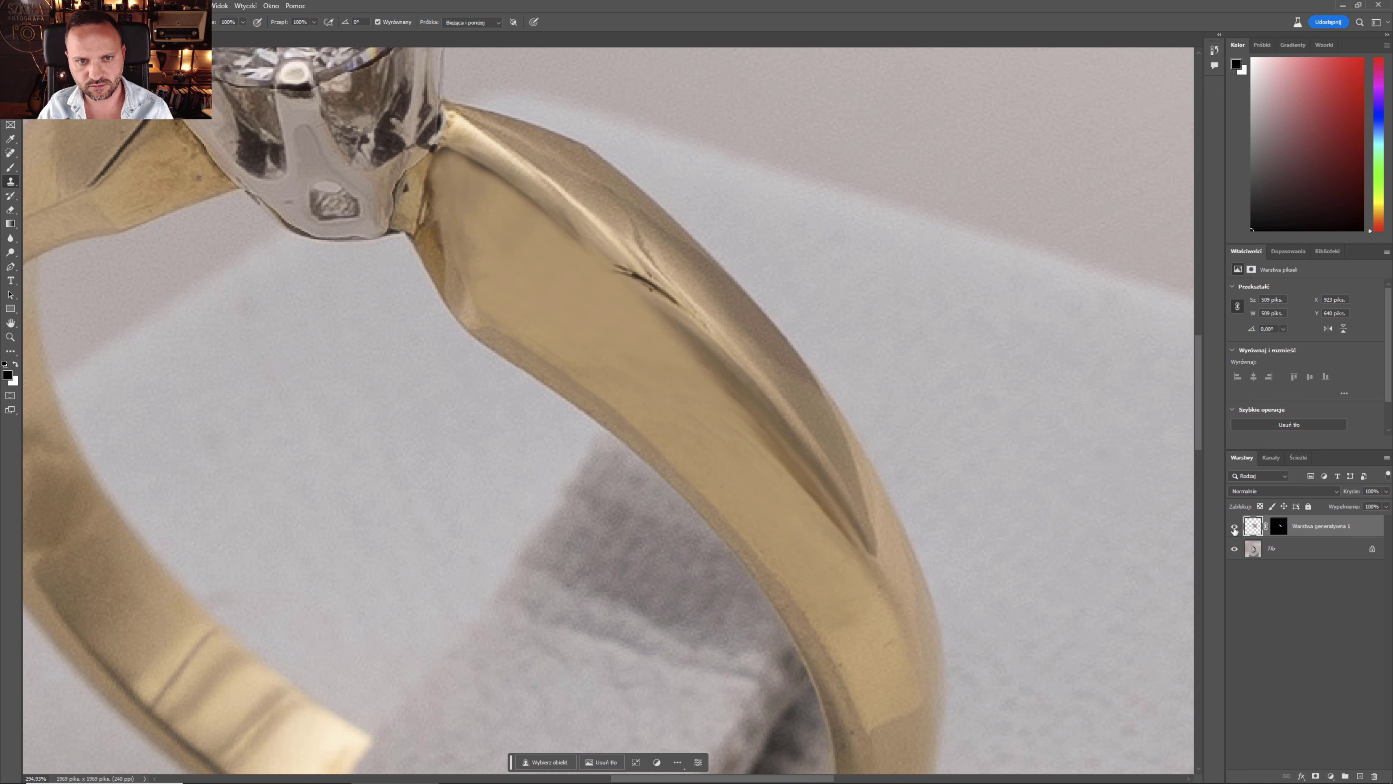
click(1234, 526)
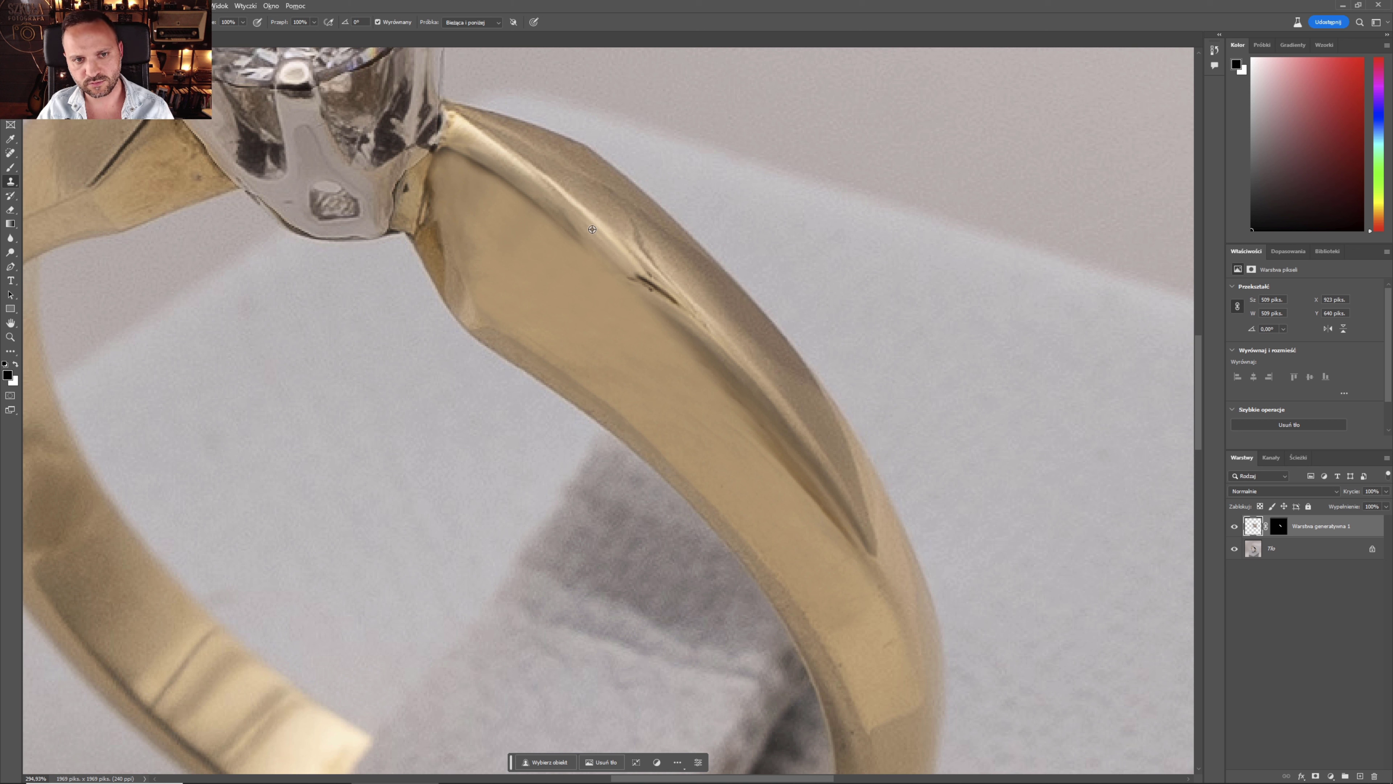
drag(647, 285, 662, 302)
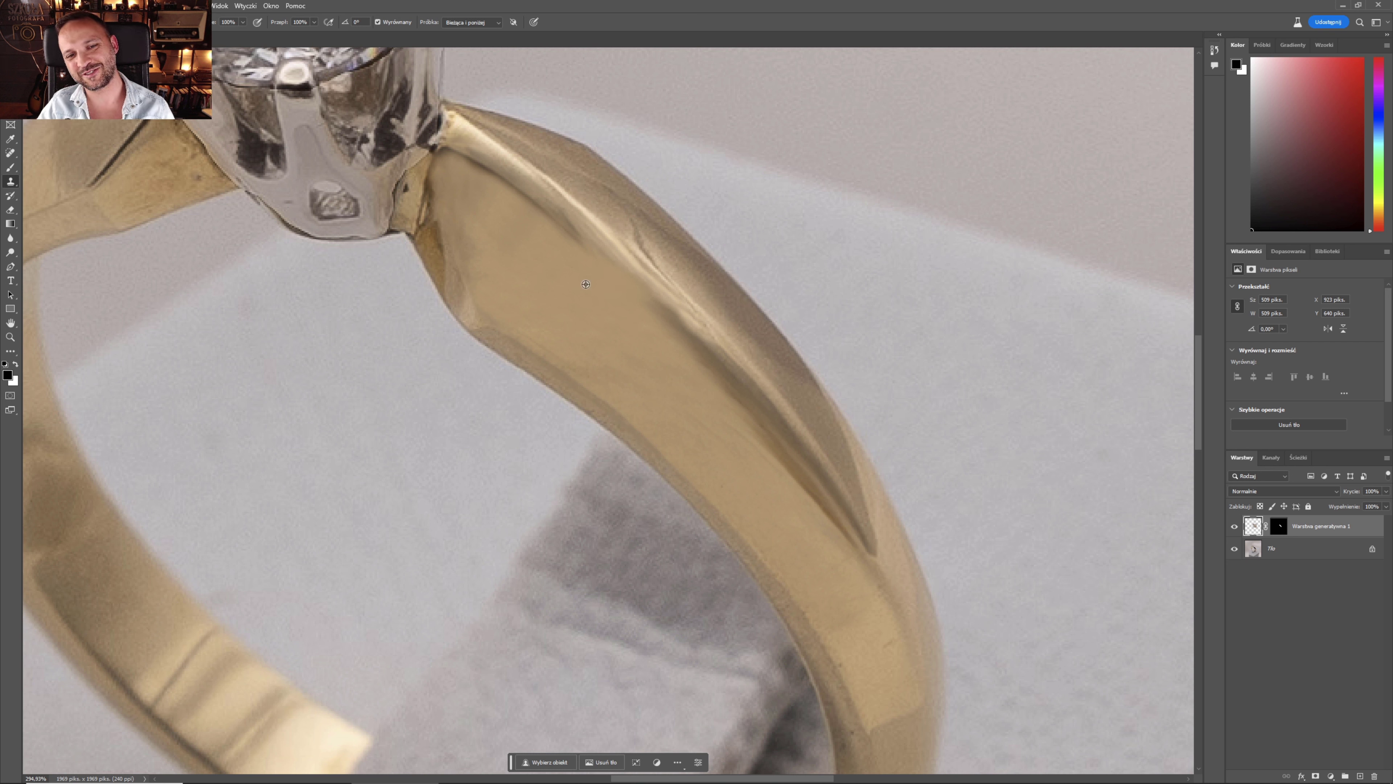
scroll(550, 233, down, 2)
scroll(548, 232, down, 3)
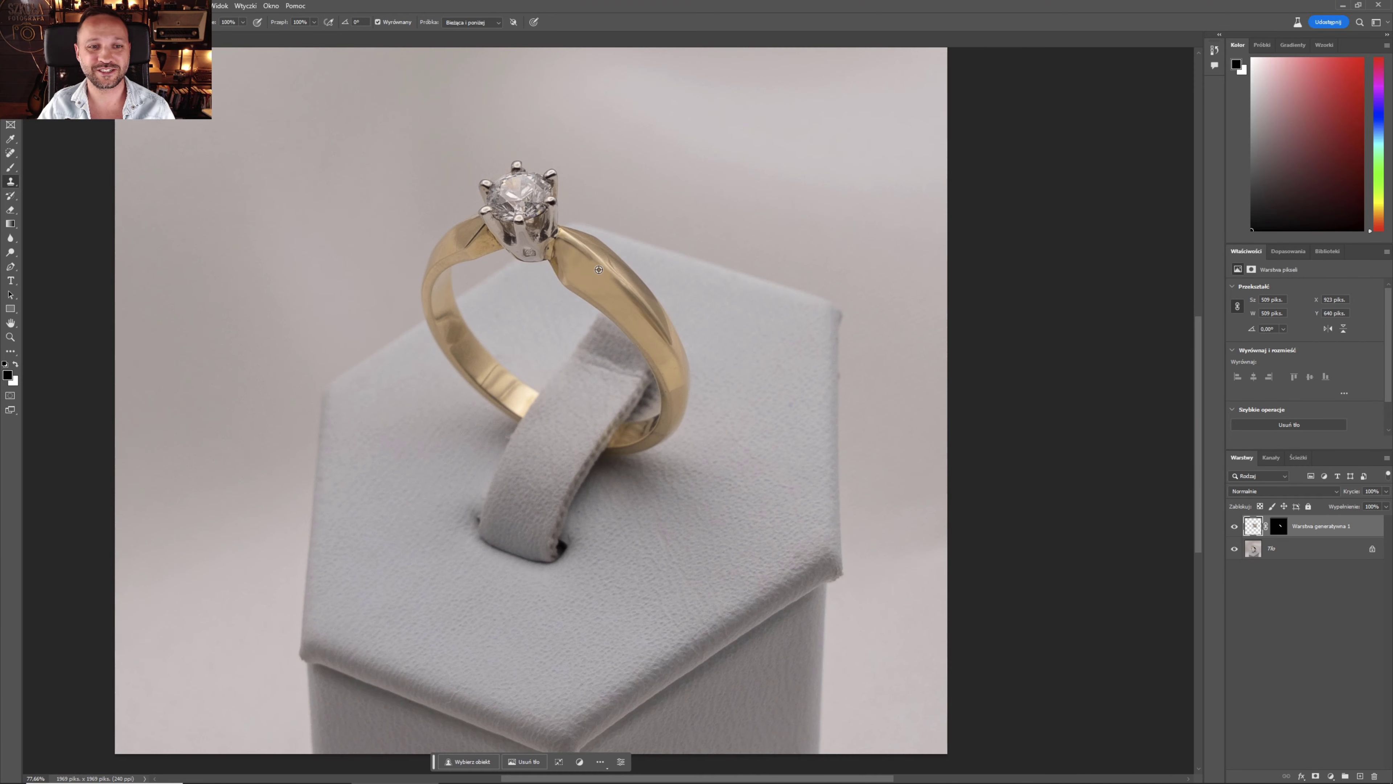
scroll(540, 231, up, 3)
scroll(537, 228, up, 3)
scroll(507, 228, up, 3)
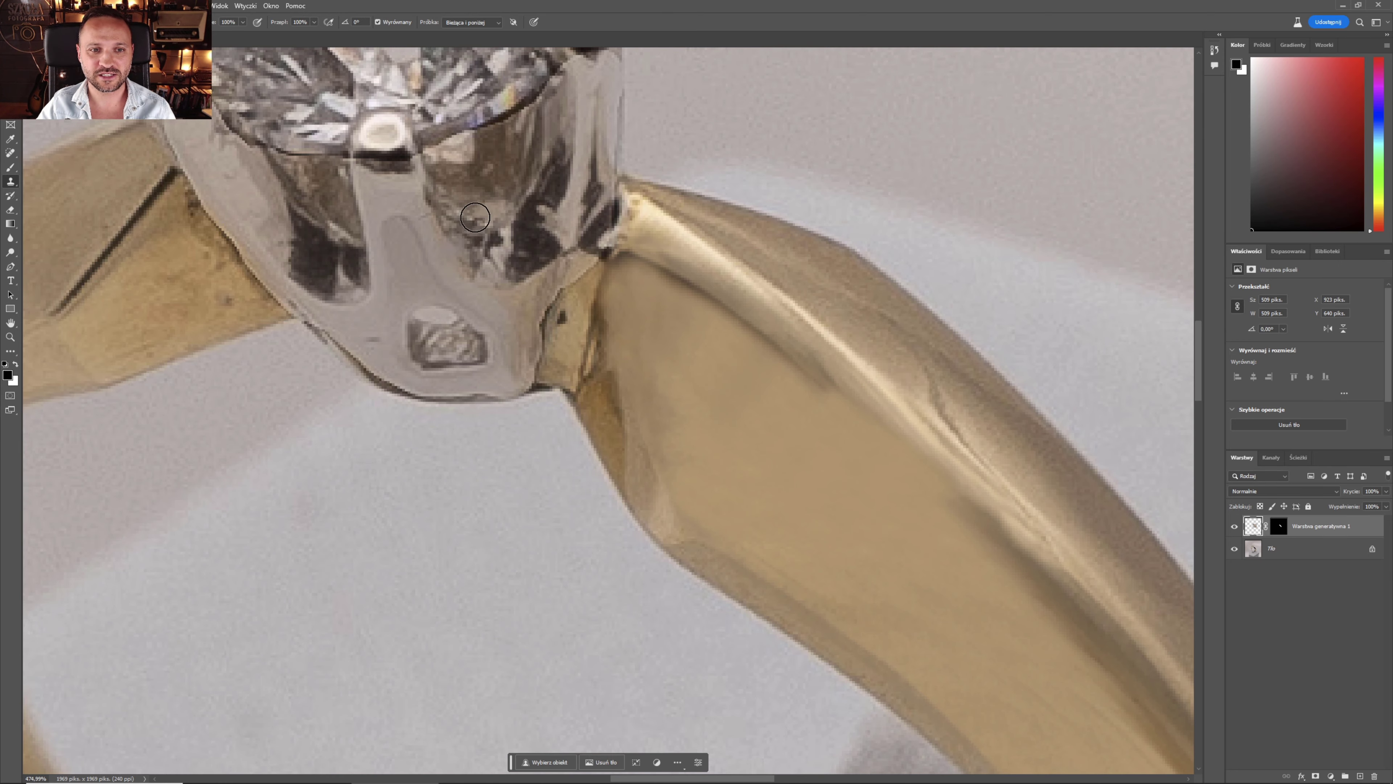
scroll(473, 216, down, 3)
scroll(473, 217, down, 5)
scroll(494, 203, up, 3)
scroll(525, 190, down, 1)
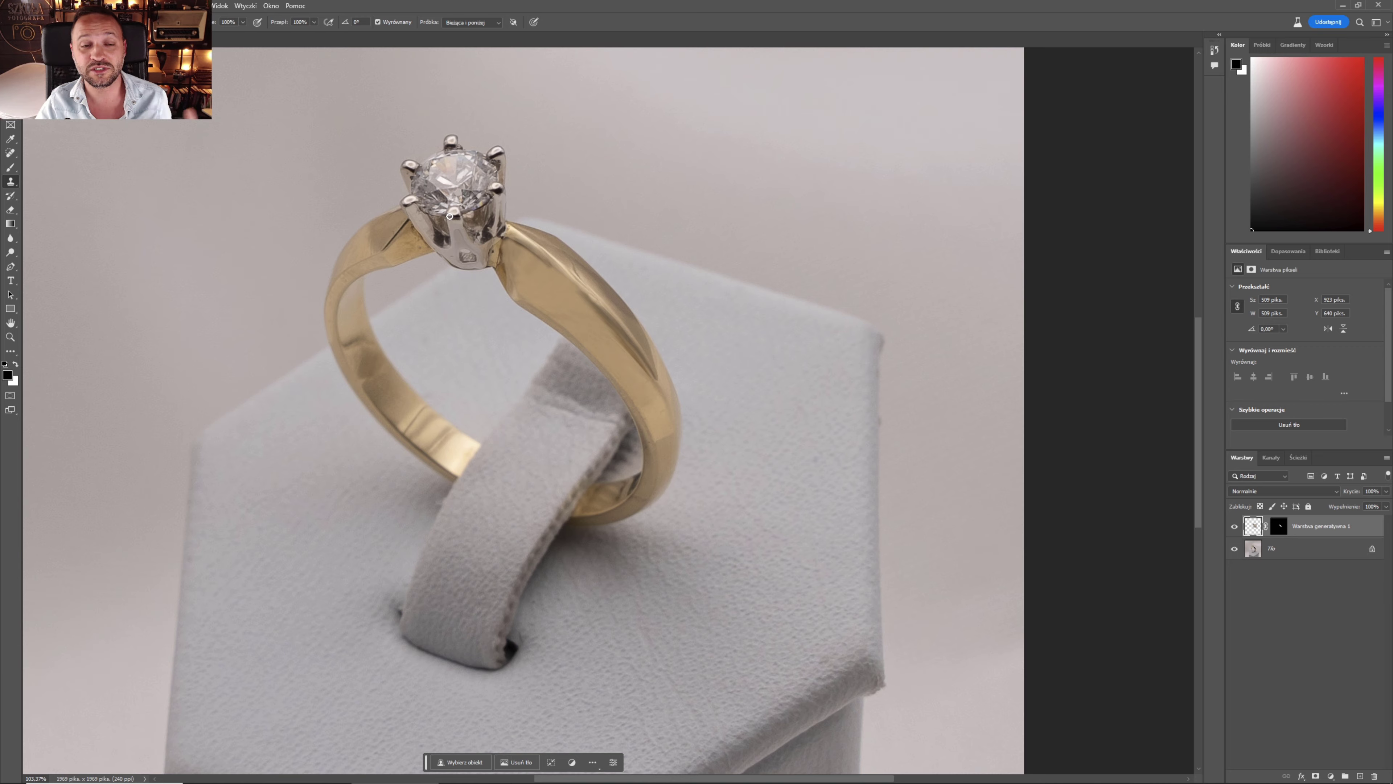
scroll(476, 248, down, 3)
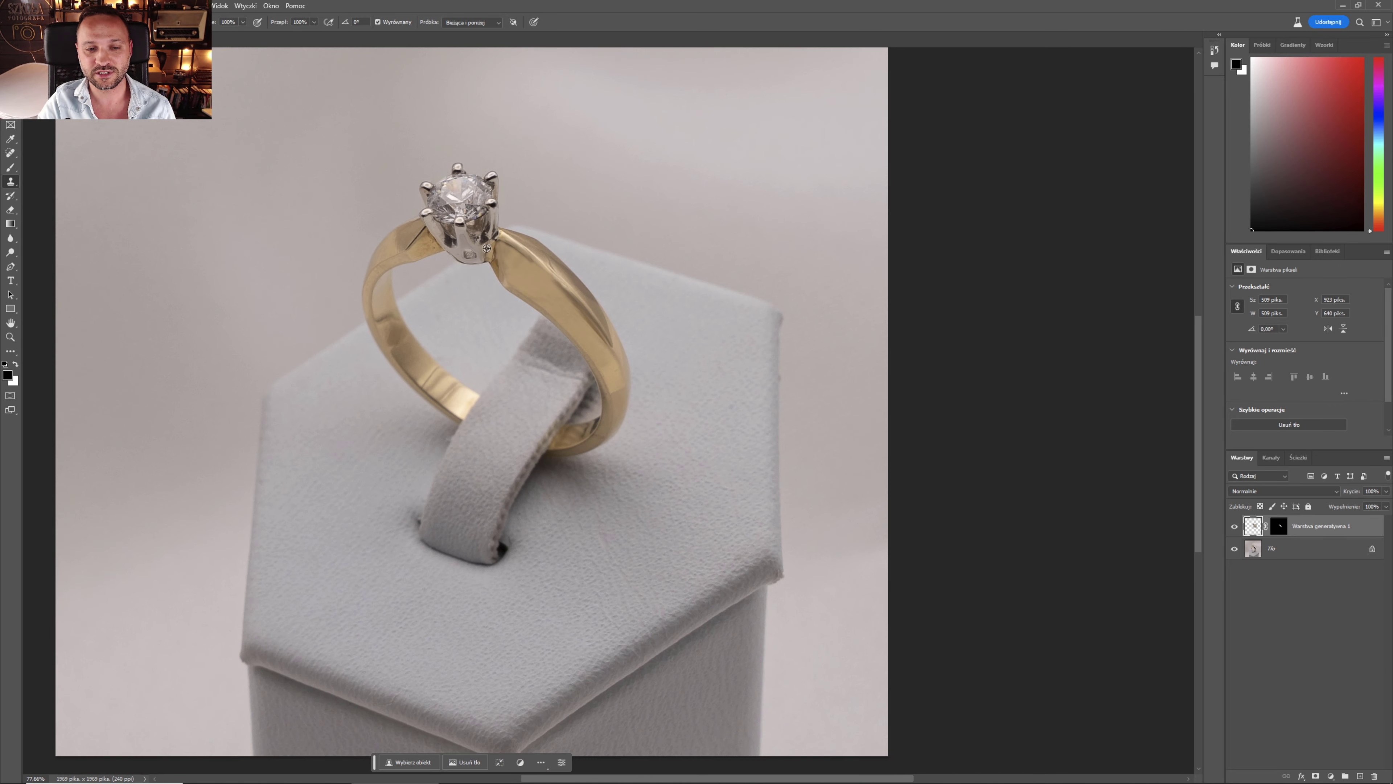
scroll(507, 259, up, 4)
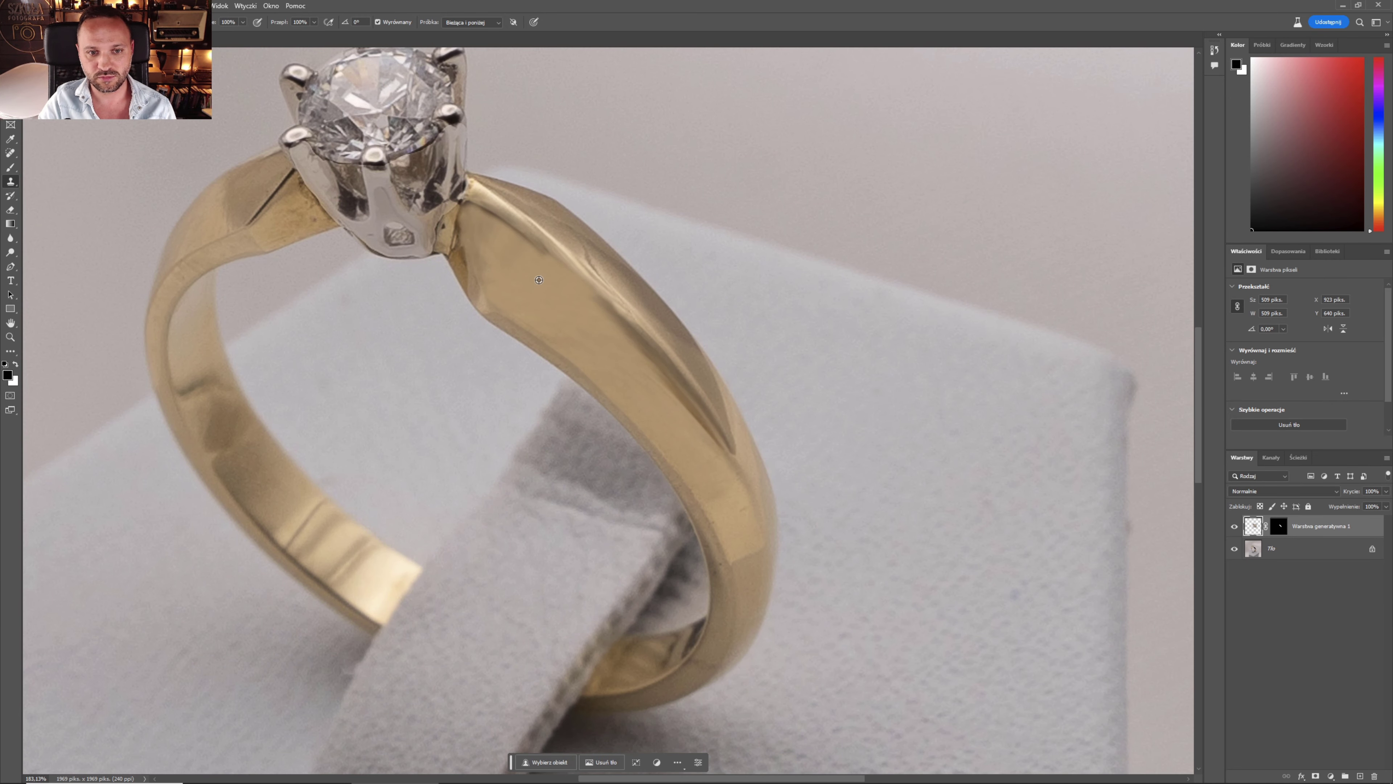
scroll(751, 274, down, 1)
click(1234, 526)
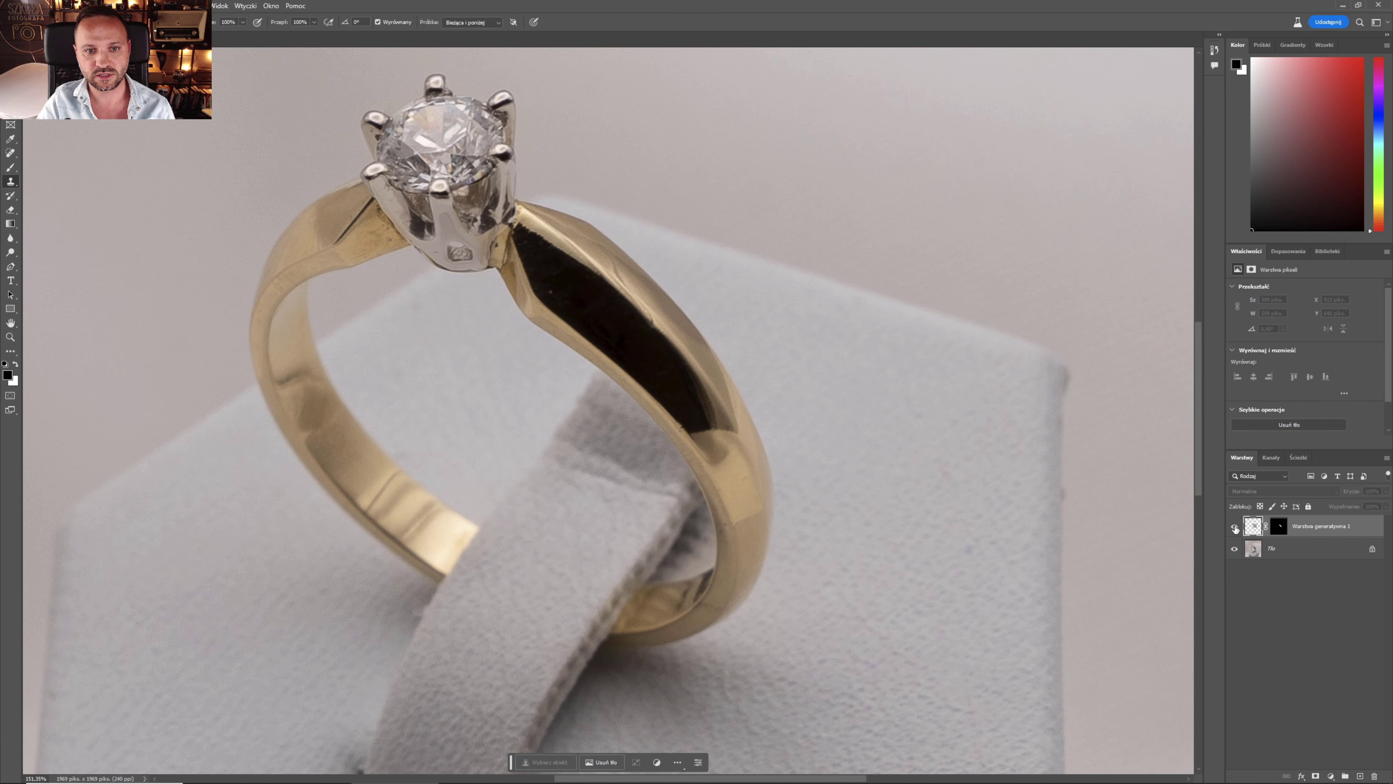
click(1234, 527)
scroll(597, 268, up, 2)
scroll(597, 268, up, 3)
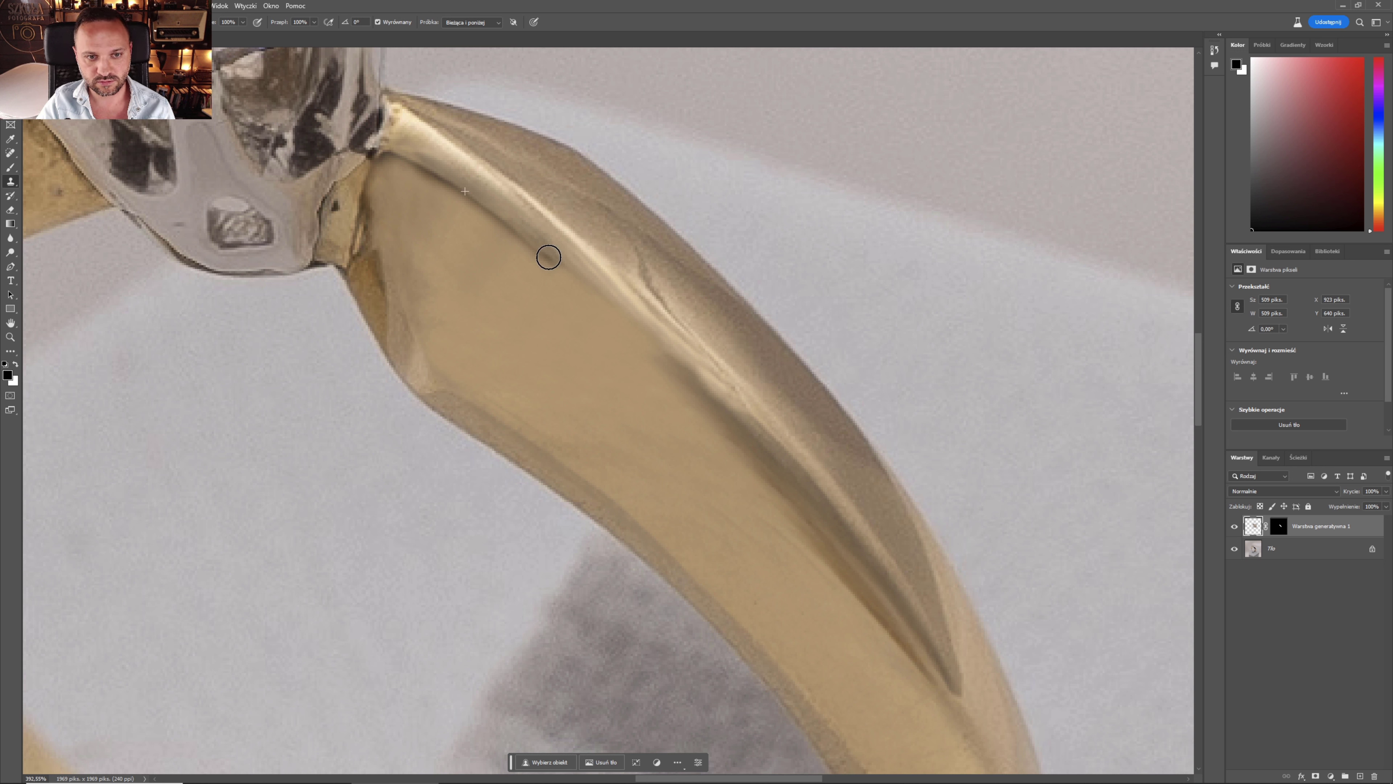
Clone clean gold along the band's edge highlight to smooth the dark streak
drag(548, 257, 598, 293)
drag(515, 227, 574, 299)
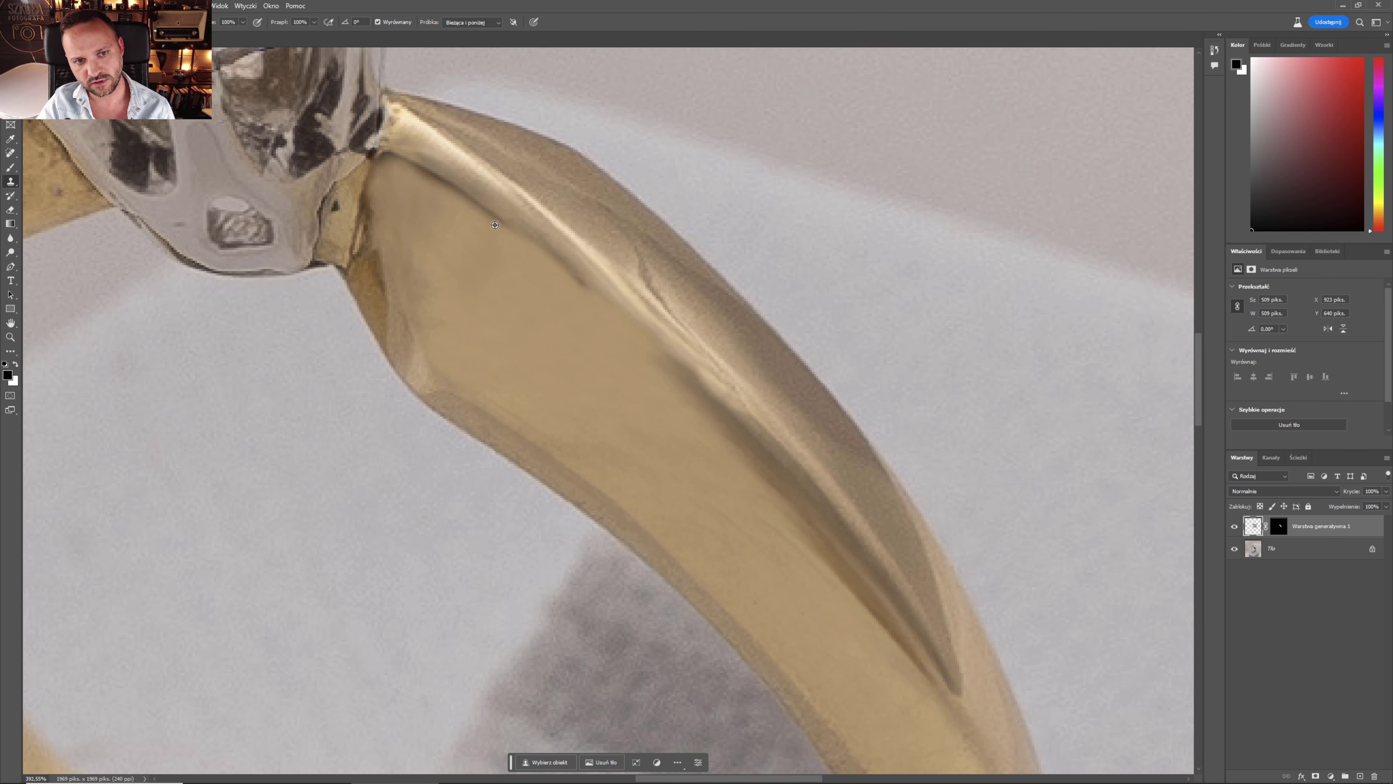
scroll(672, 420, down, 10)
scroll(573, 287, up, 10)
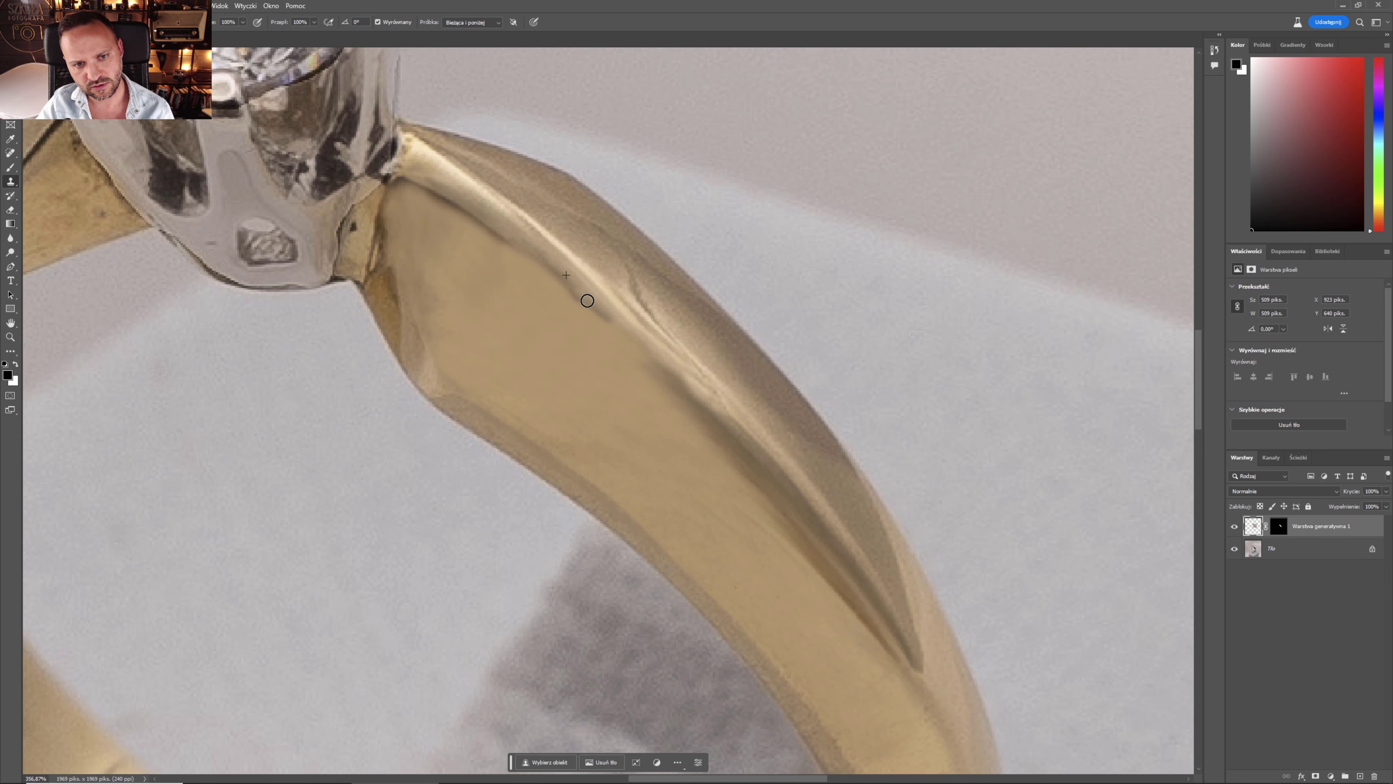
drag(587, 301, 630, 340)
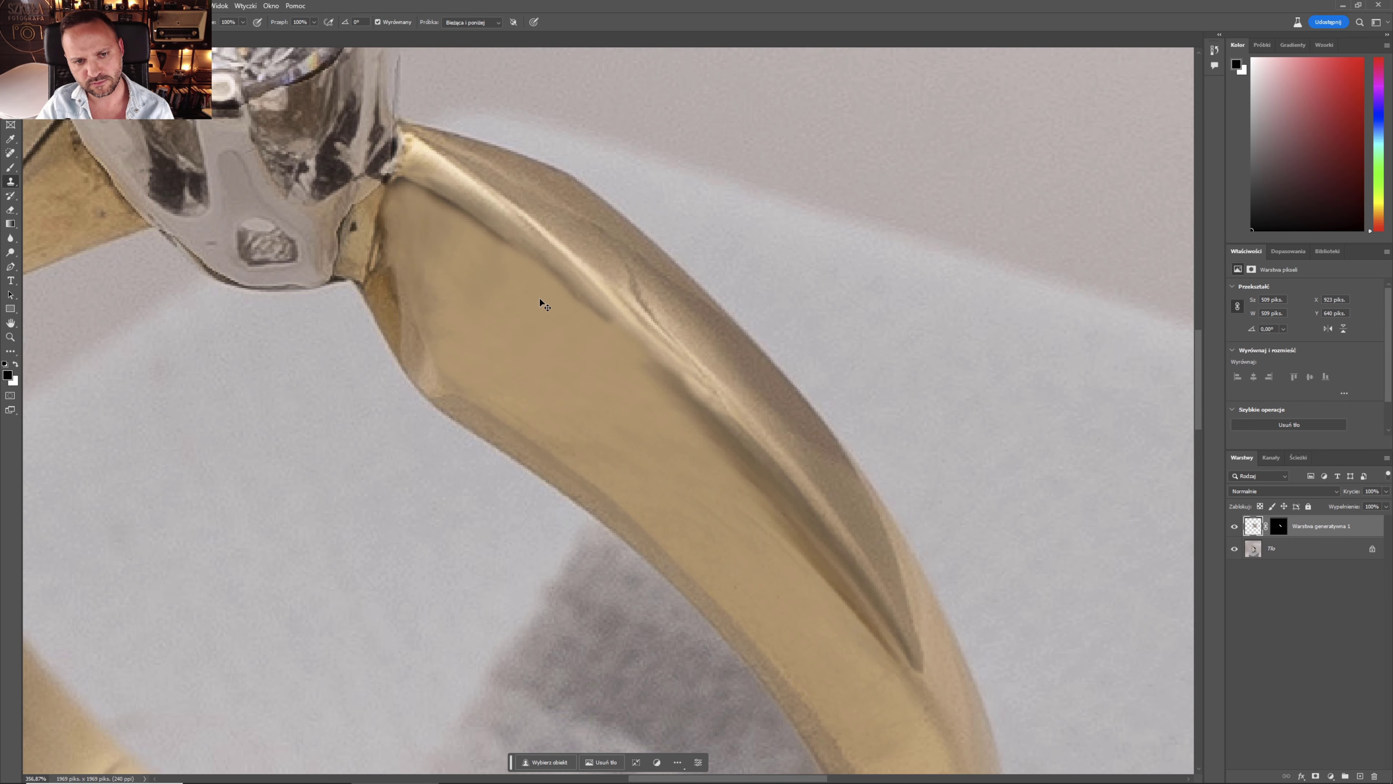
Check the whole ring at fit-screen view and clone gold over the remaining streak
scroll(549, 282, up, 1)
scroll(550, 283, up, 2)
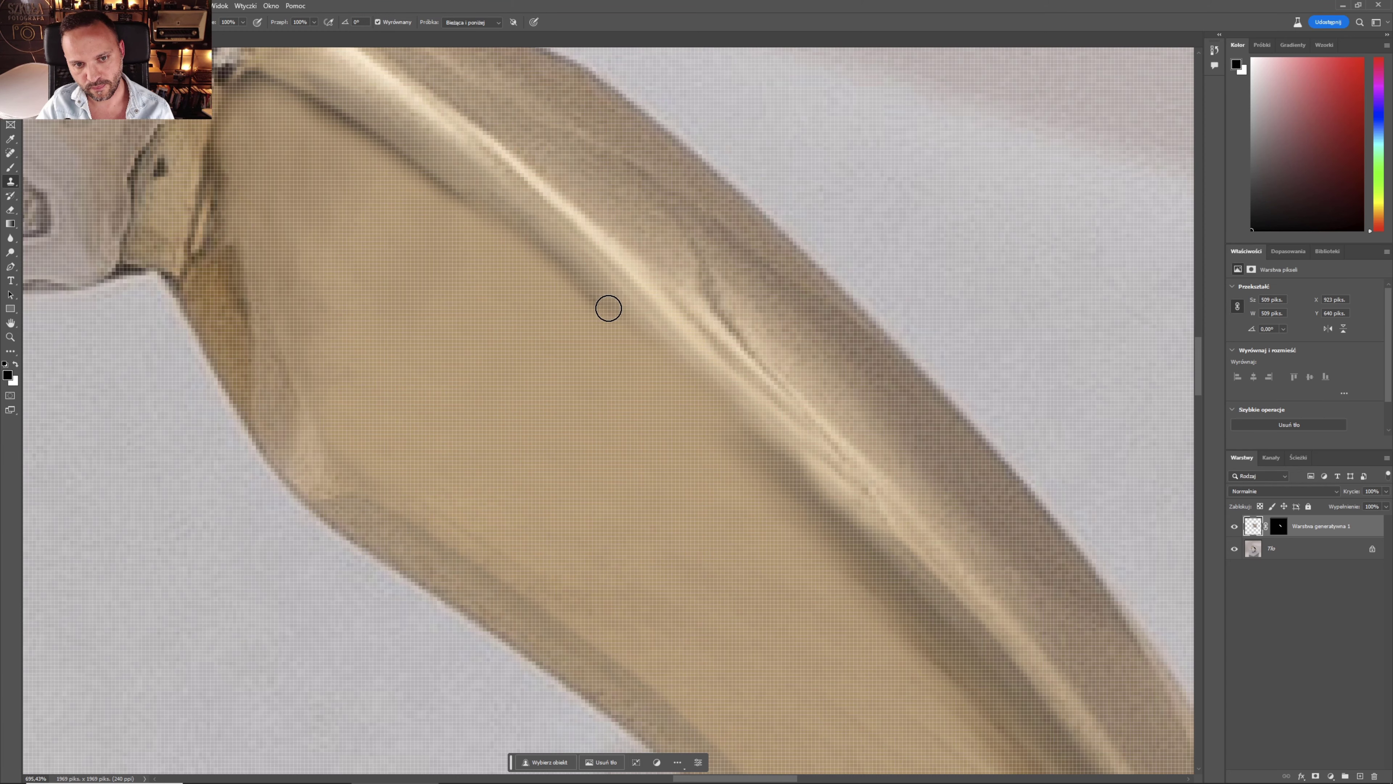
scroll(609, 306, down, 3)
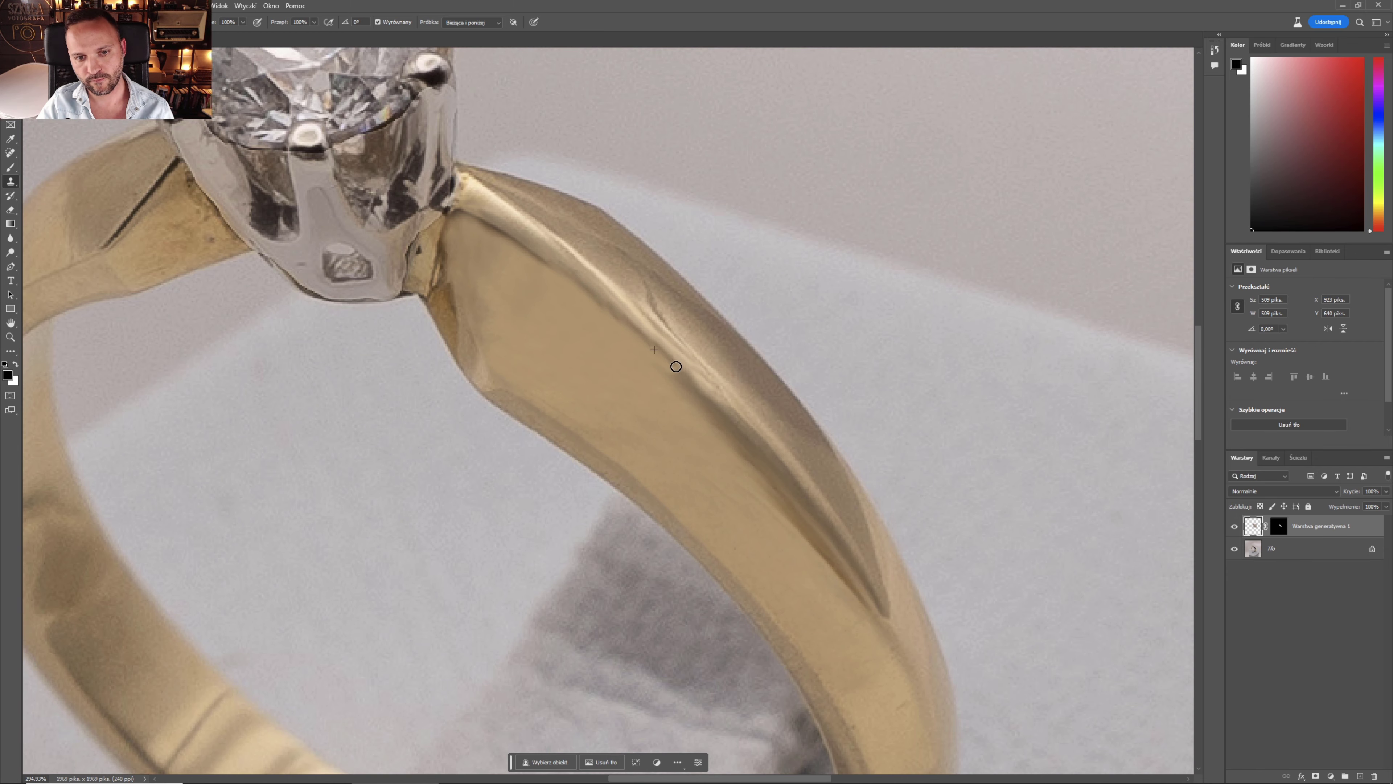
key(ctrl+0)
scroll(631, 367, up, 5)
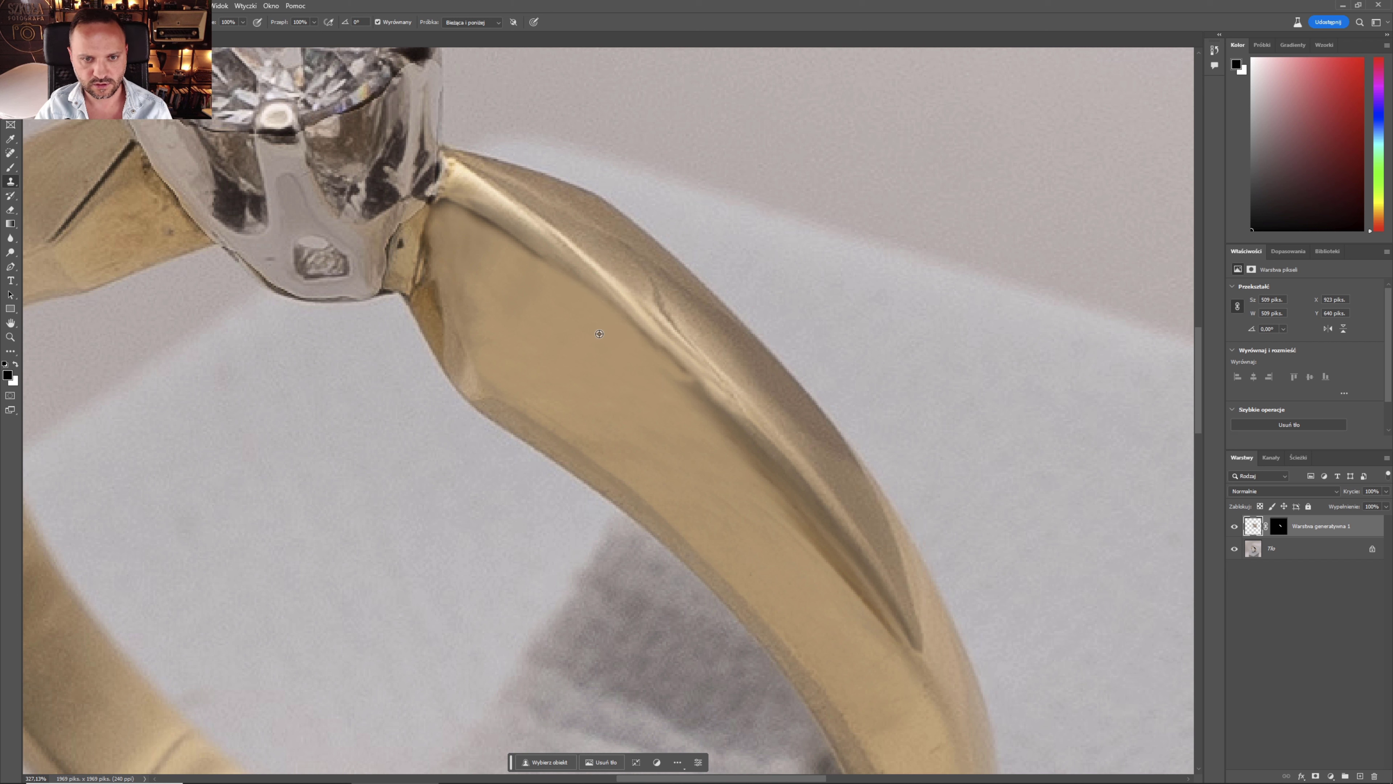
drag(621, 342, 676, 384)
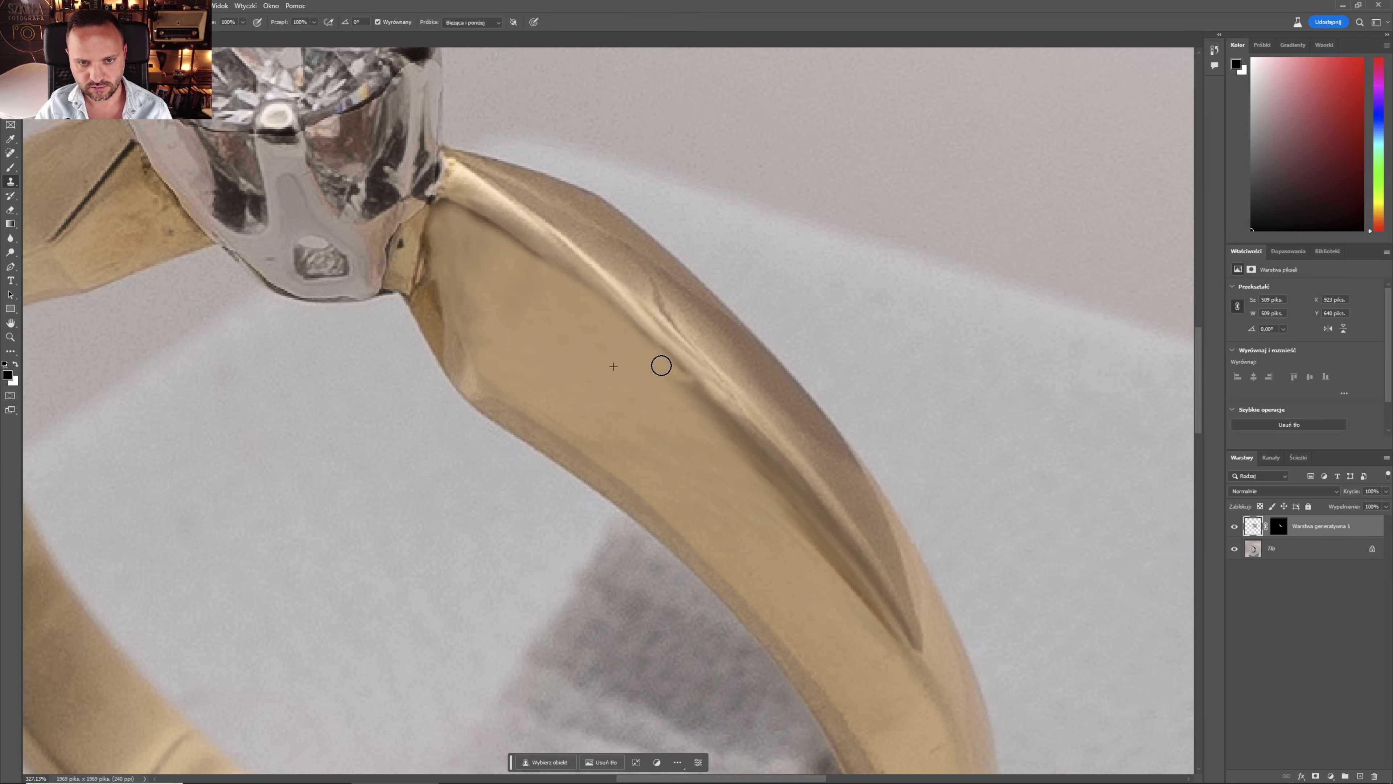
scroll(676, 384, down, 2)
scroll(676, 384, down, 5)
scroll(668, 407, up, 5)
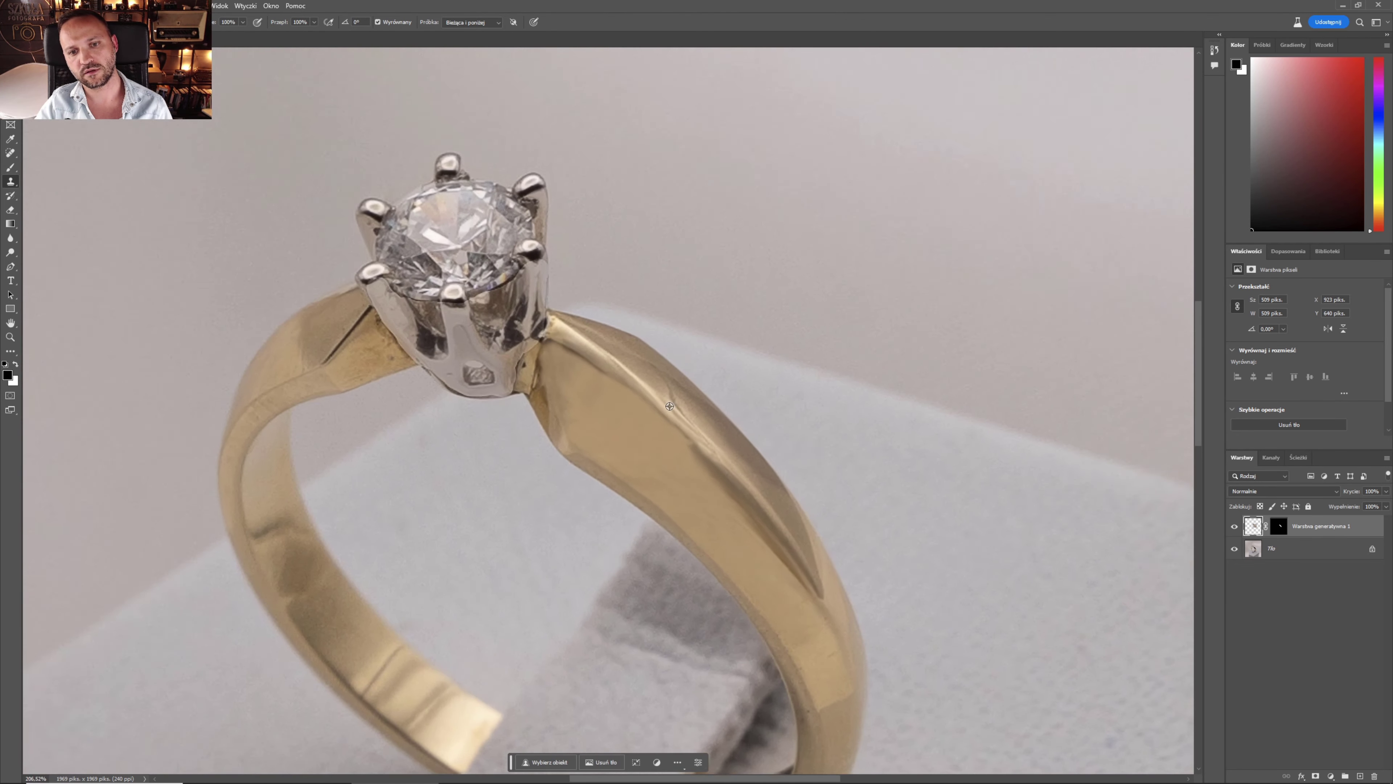
scroll(668, 407, down, 4)
scroll(669, 407, up, 2)
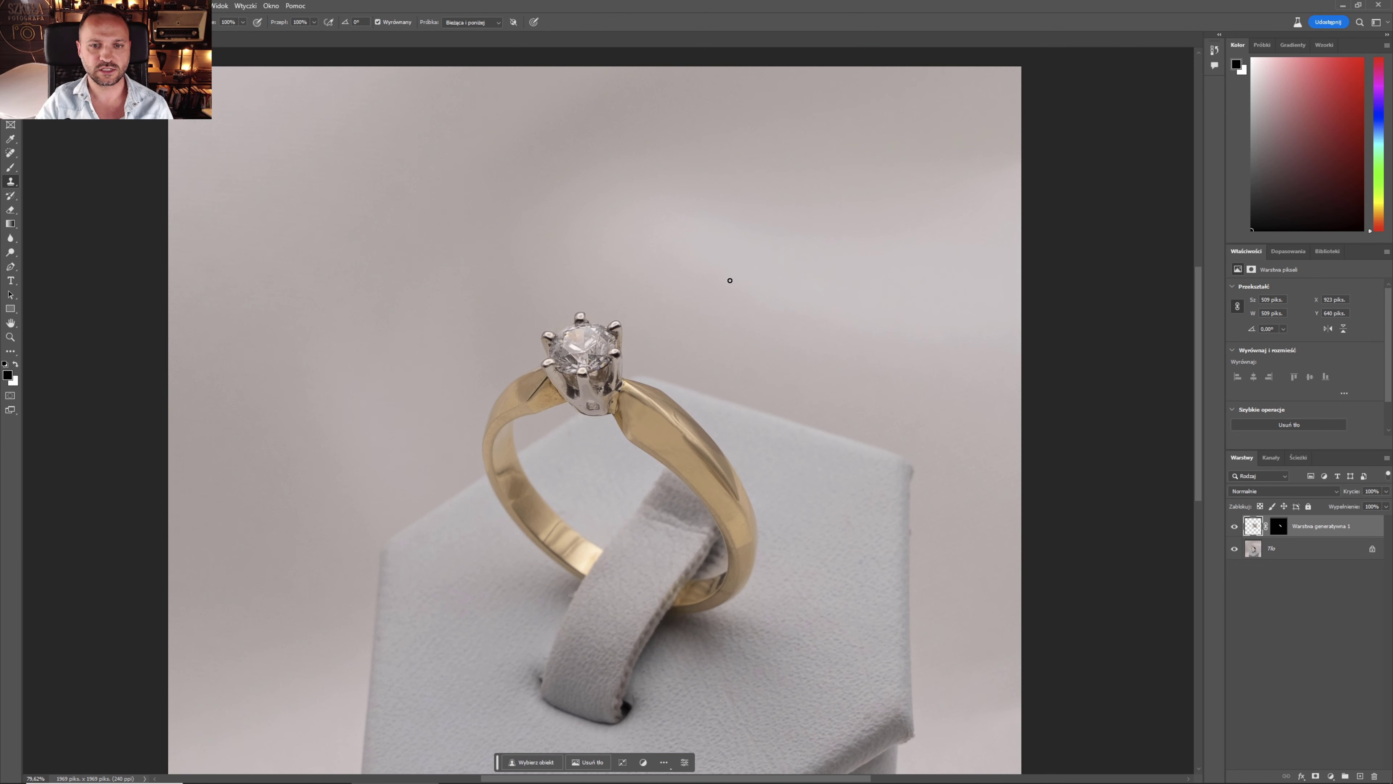
click(1234, 526)
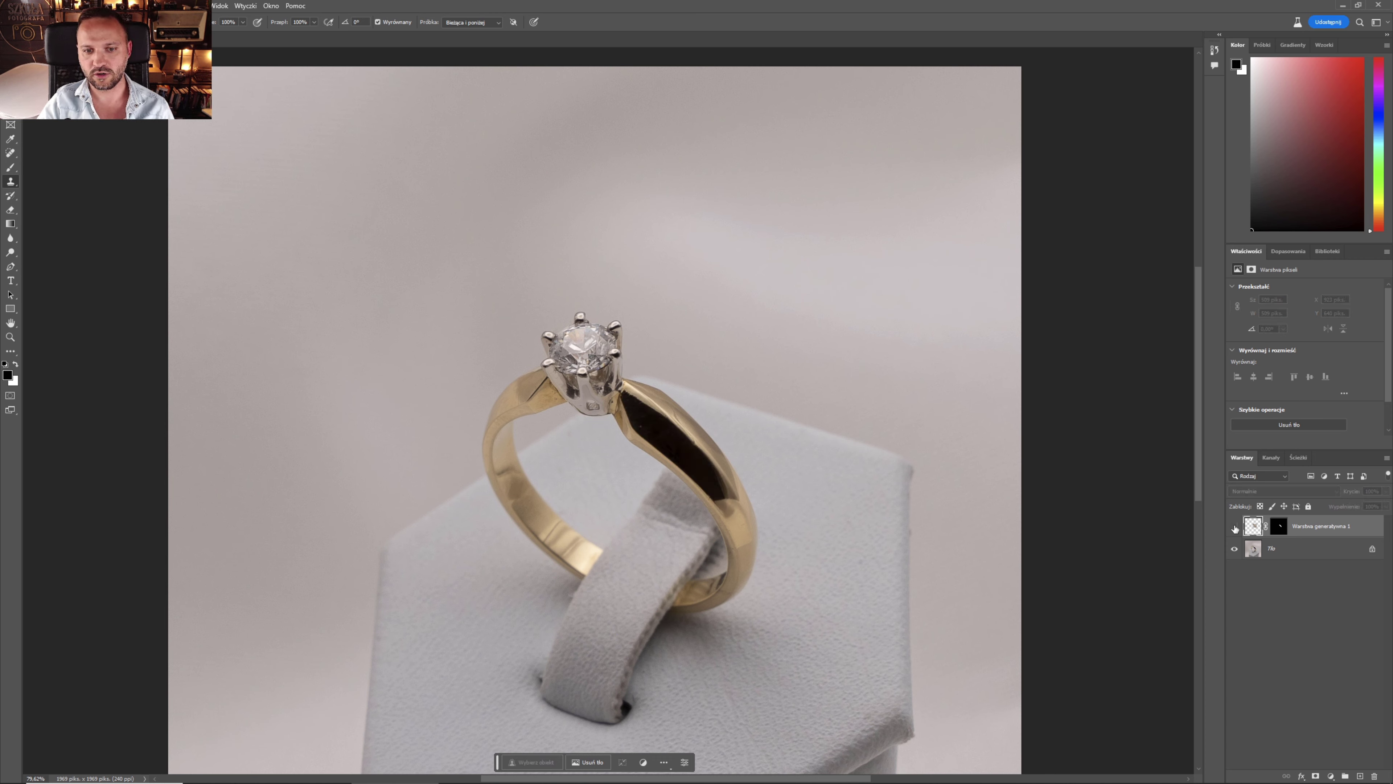
click(1234, 527)
click(1234, 526)
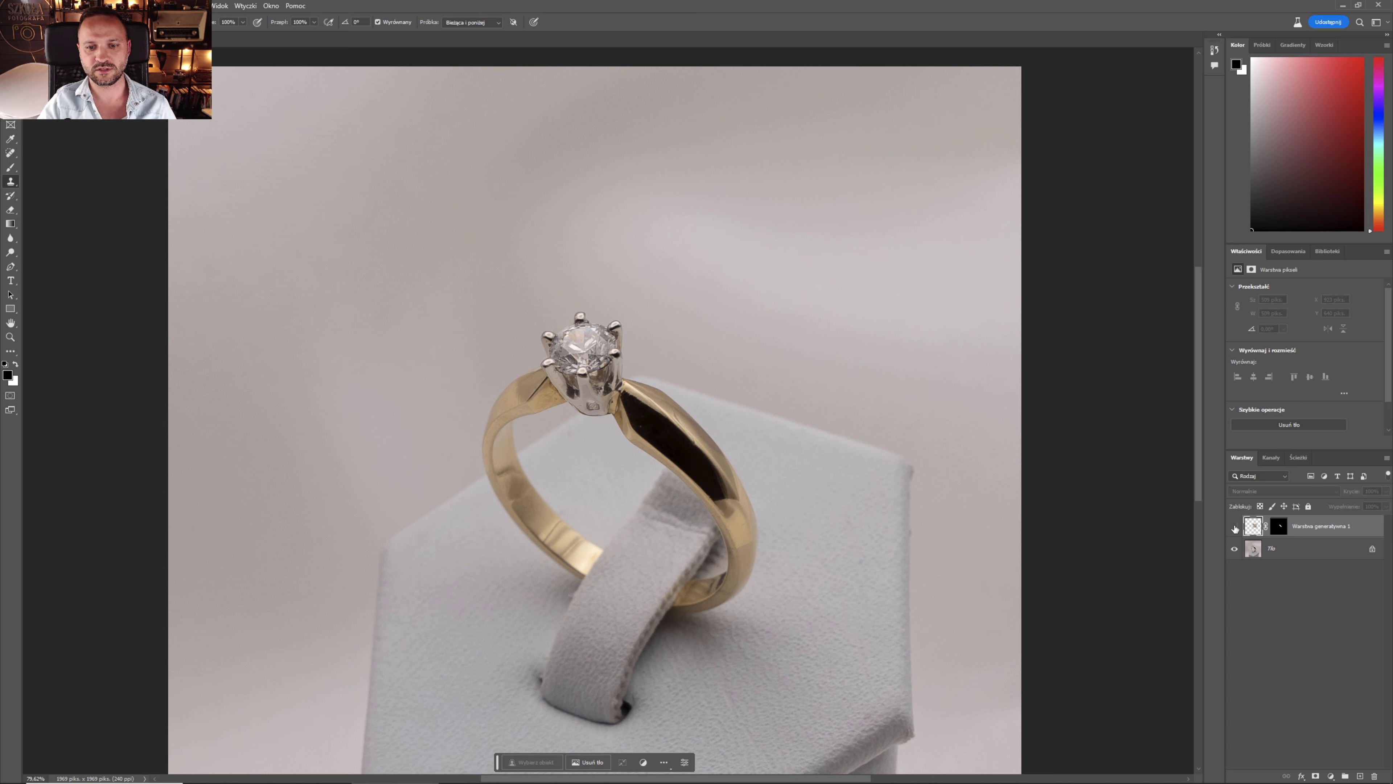
click(1234, 527)
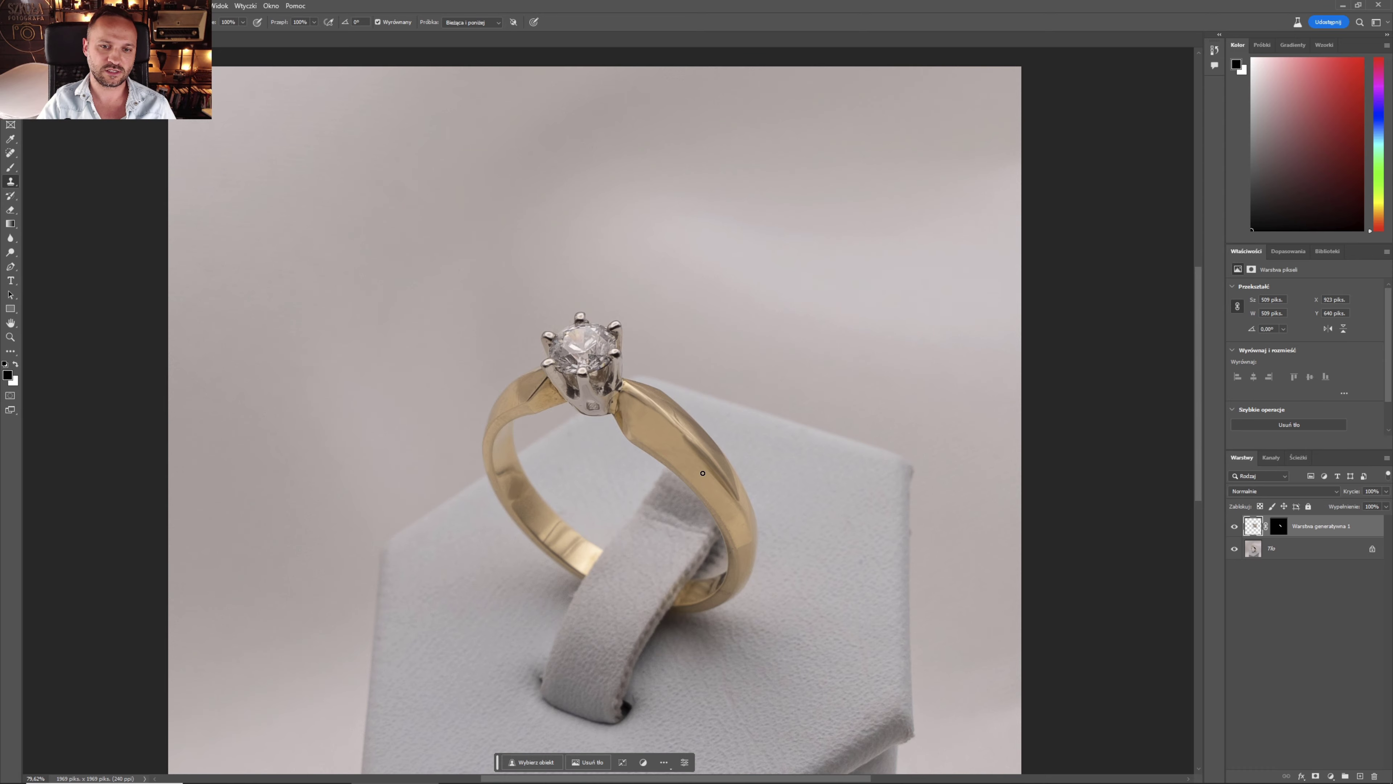
scroll(735, 484, up, 2)
scroll(730, 481, up, 3)
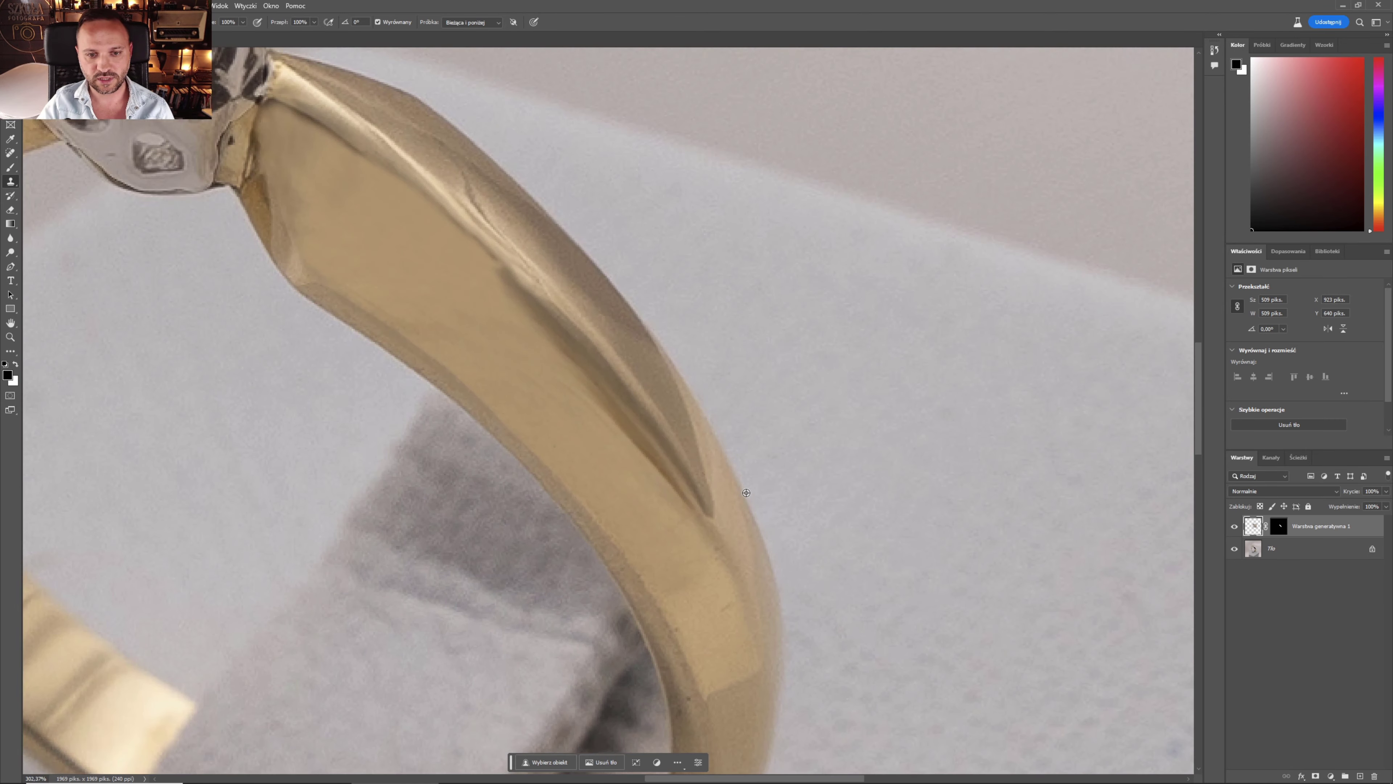
scroll(718, 475, down, 3)
scroll(708, 467, down, 4)
scroll(708, 467, down, 1)
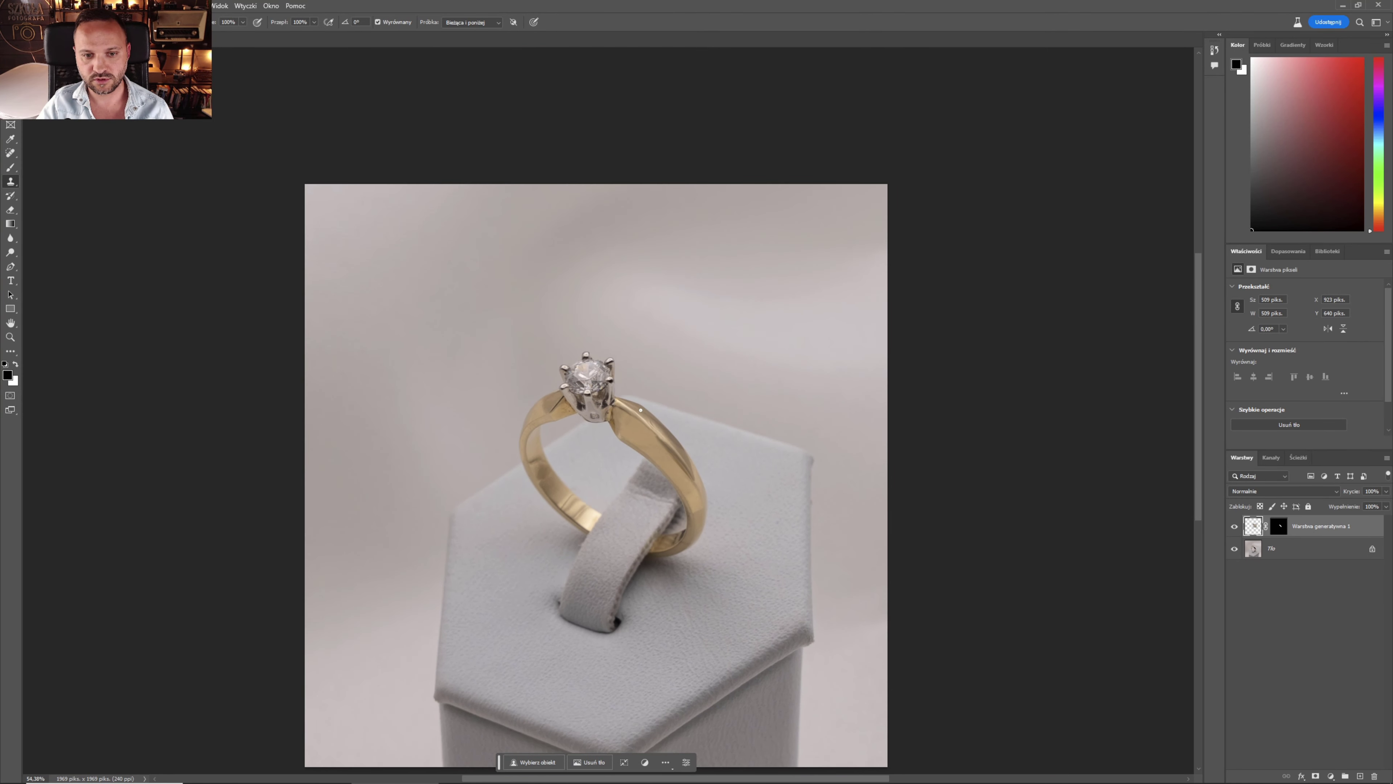
scroll(658, 428, up, 3)
scroll(658, 428, up, 4)
Add new layer Warstwa 1 and clone gold over the dark groove on the band
click(1360, 775)
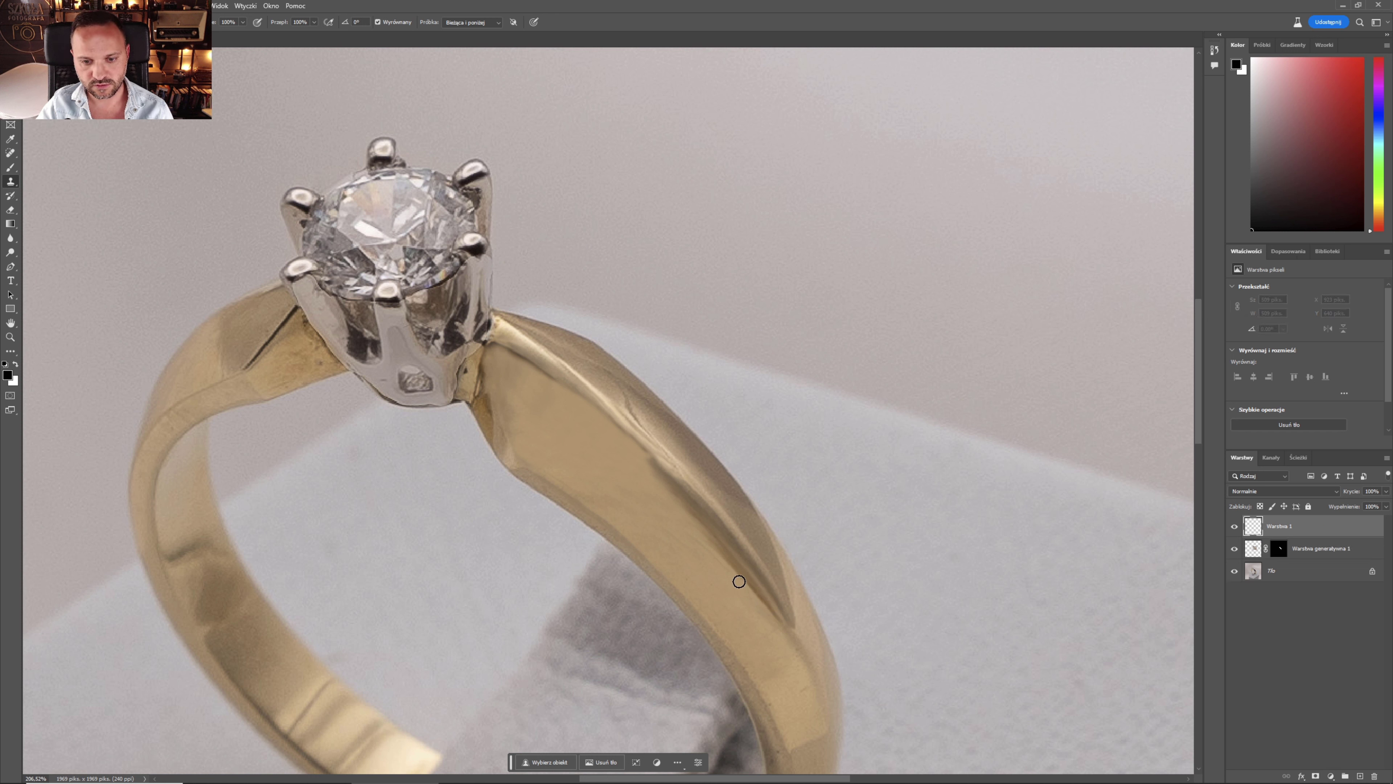
mouse_move(739, 581)
mouse_down()
mouse_move(709, 528)
mouse_move(746, 561)
mouse_up()
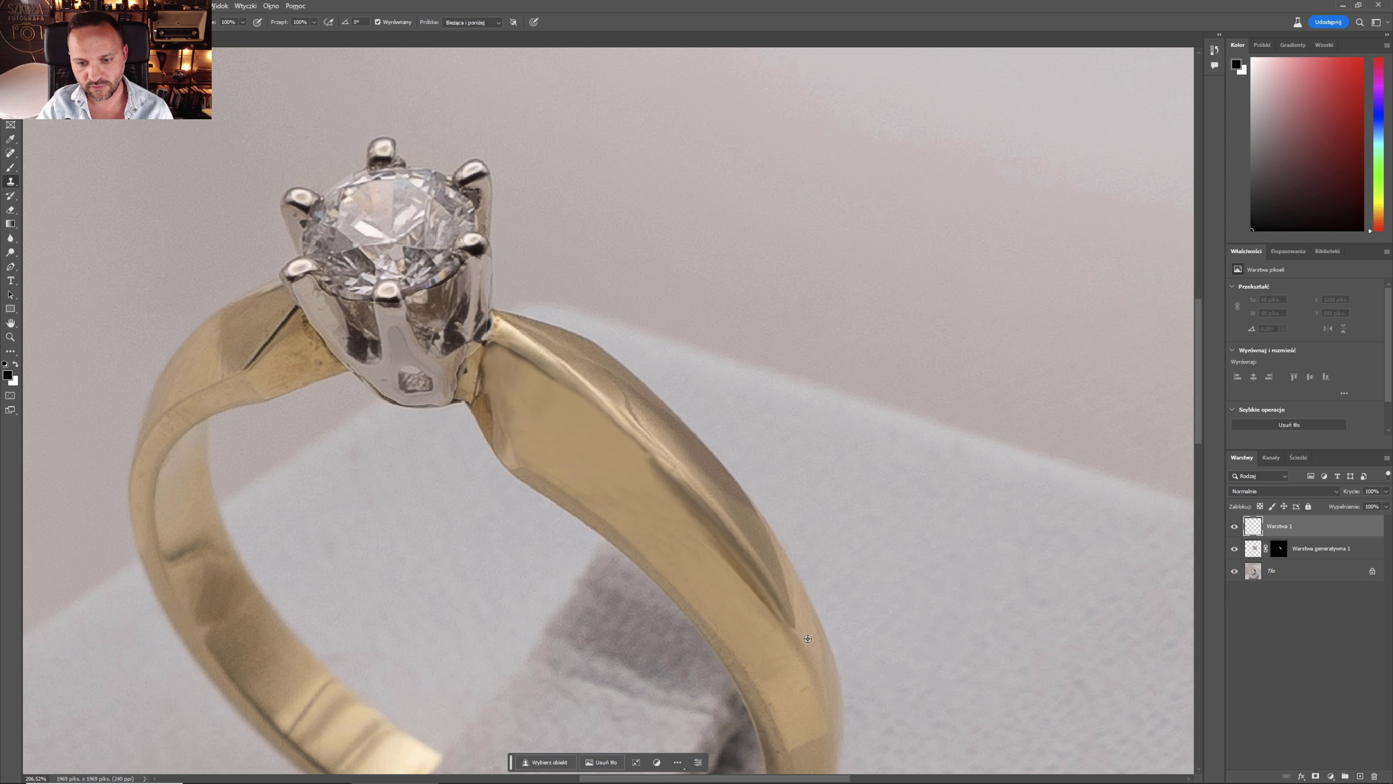
drag(802, 631, 794, 603)
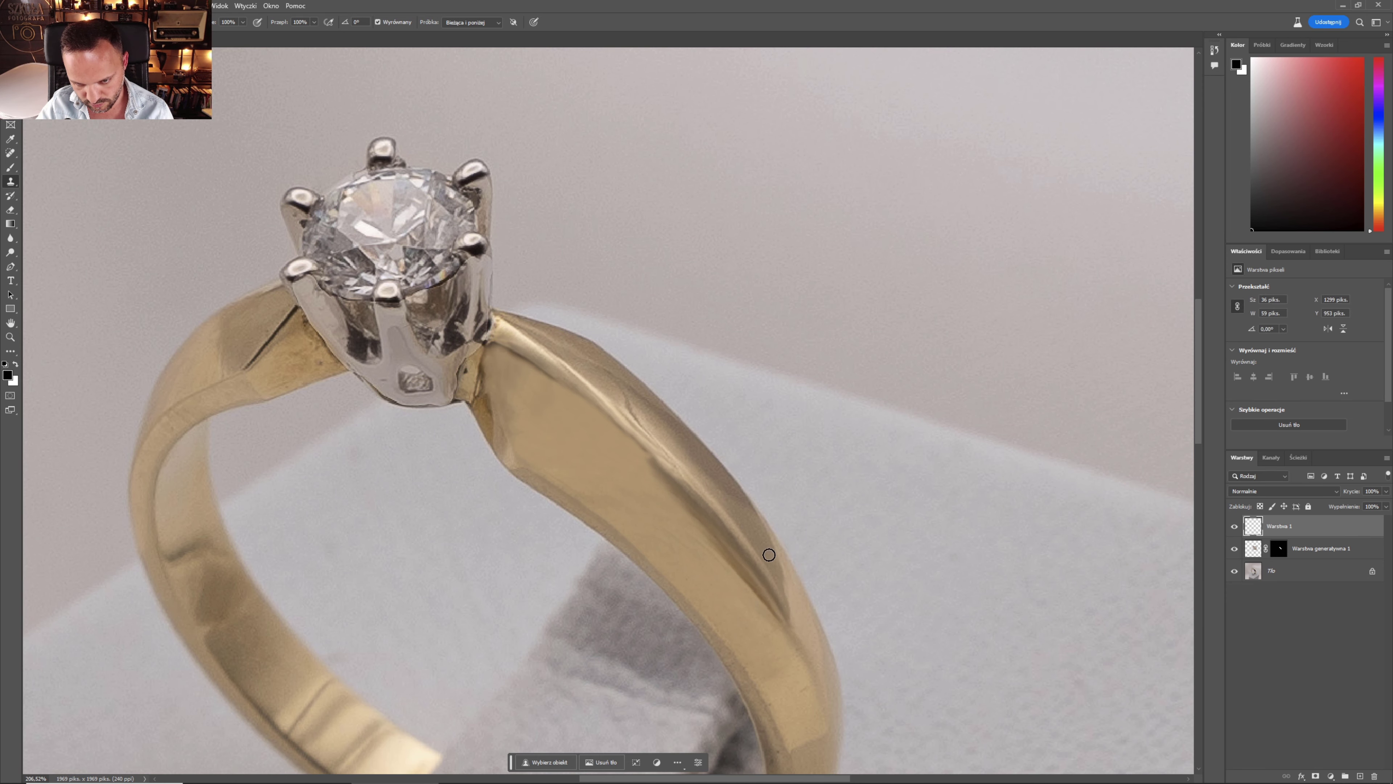
scroll(789, 592, down, 5)
scroll(787, 584, up, 3)
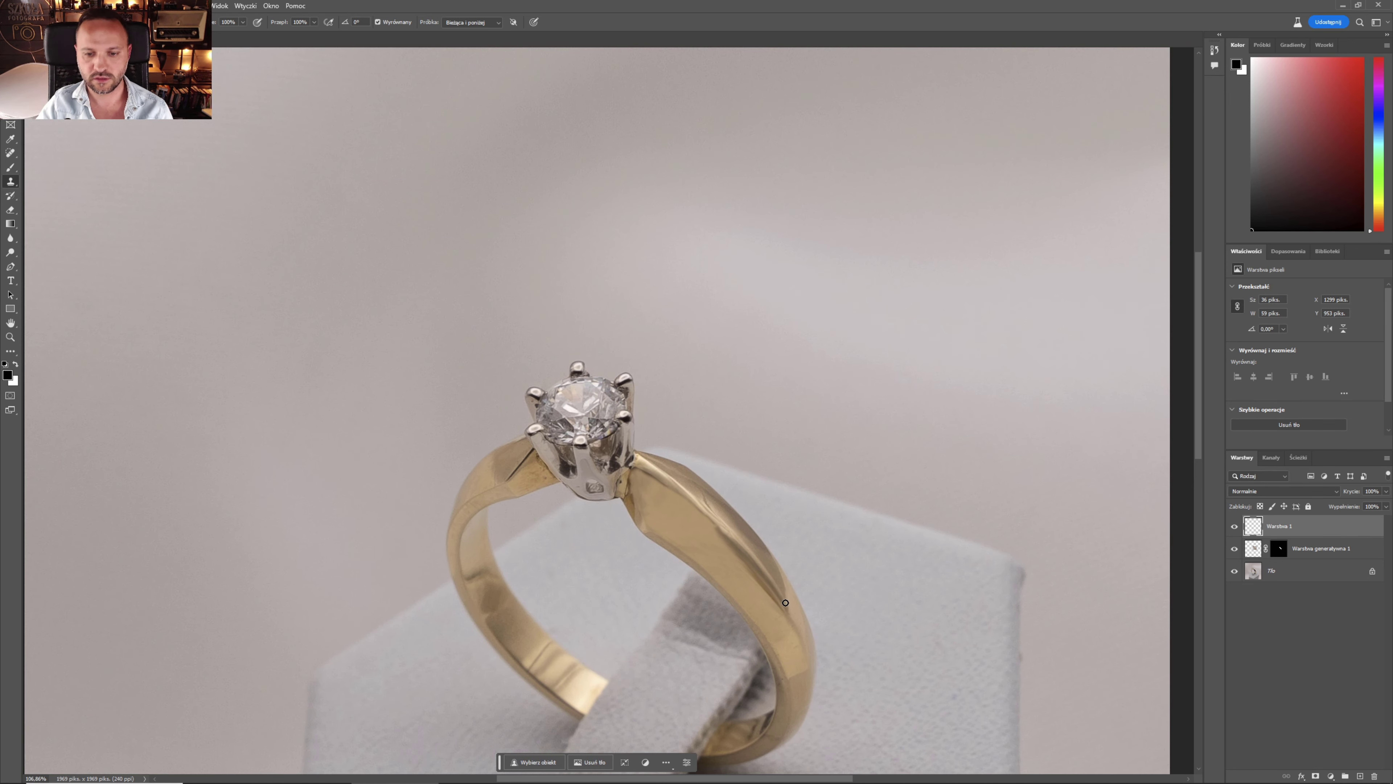
scroll(787, 584, up, 2)
scroll(784, 603, up, 2)
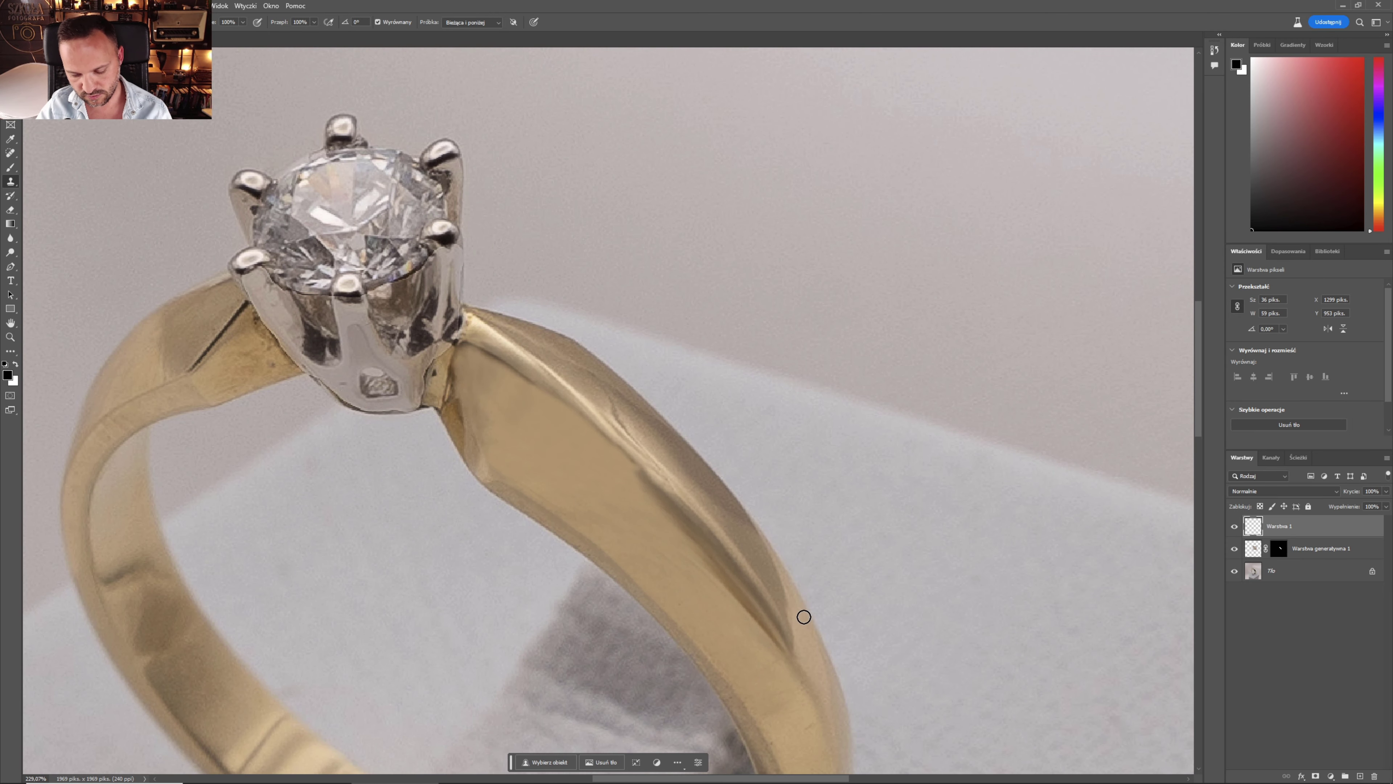
Adjust the clone brush size and patch the lower end of the groove
key(])
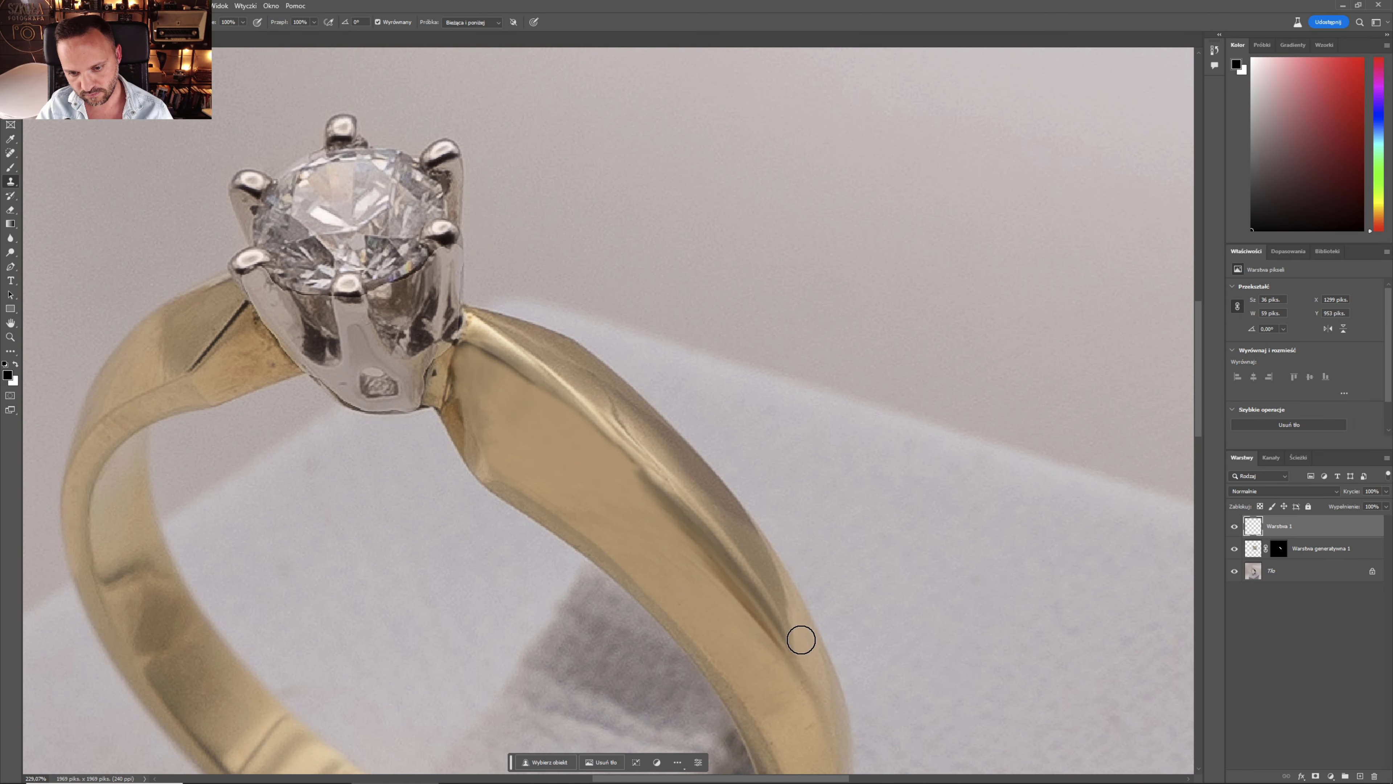
key([)
key([)
key([)
click(724, 535)
scroll(745, 577, down, 1)
scroll(744, 577, down, 6)
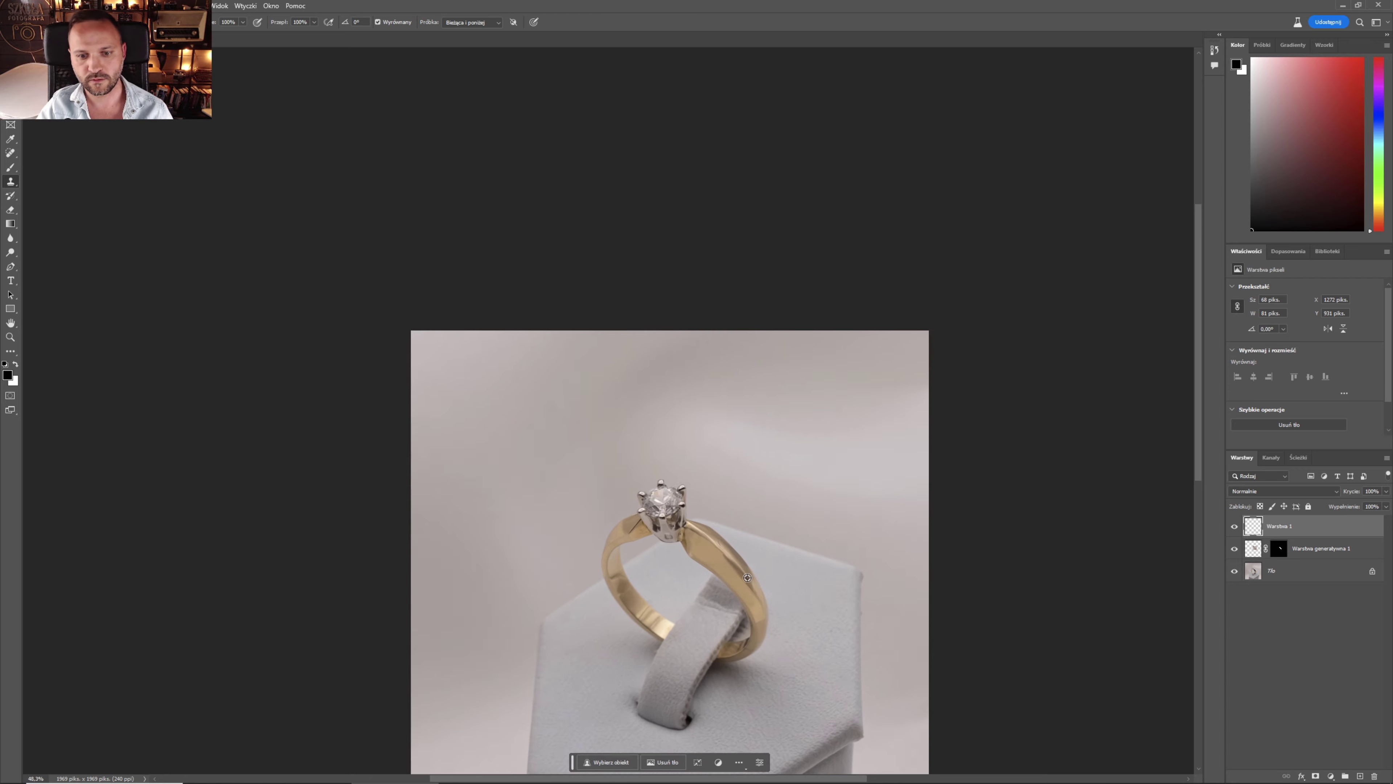
scroll(779, 560, down, 2)
scroll(811, 549, up, 1)
scroll(847, 534, up, 1)
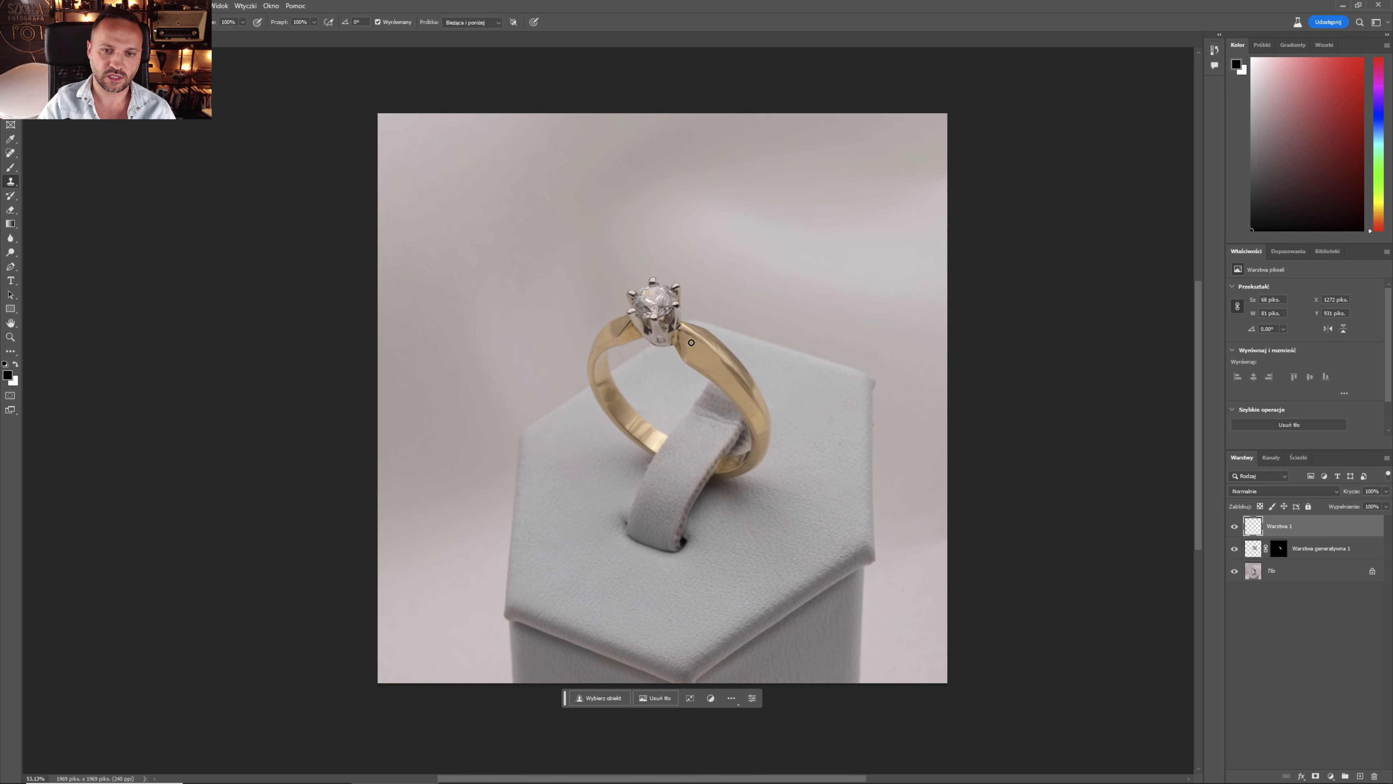
scroll(757, 351, up, 5)
scroll(760, 340, up, 2)
scroll(763, 332, down, 1)
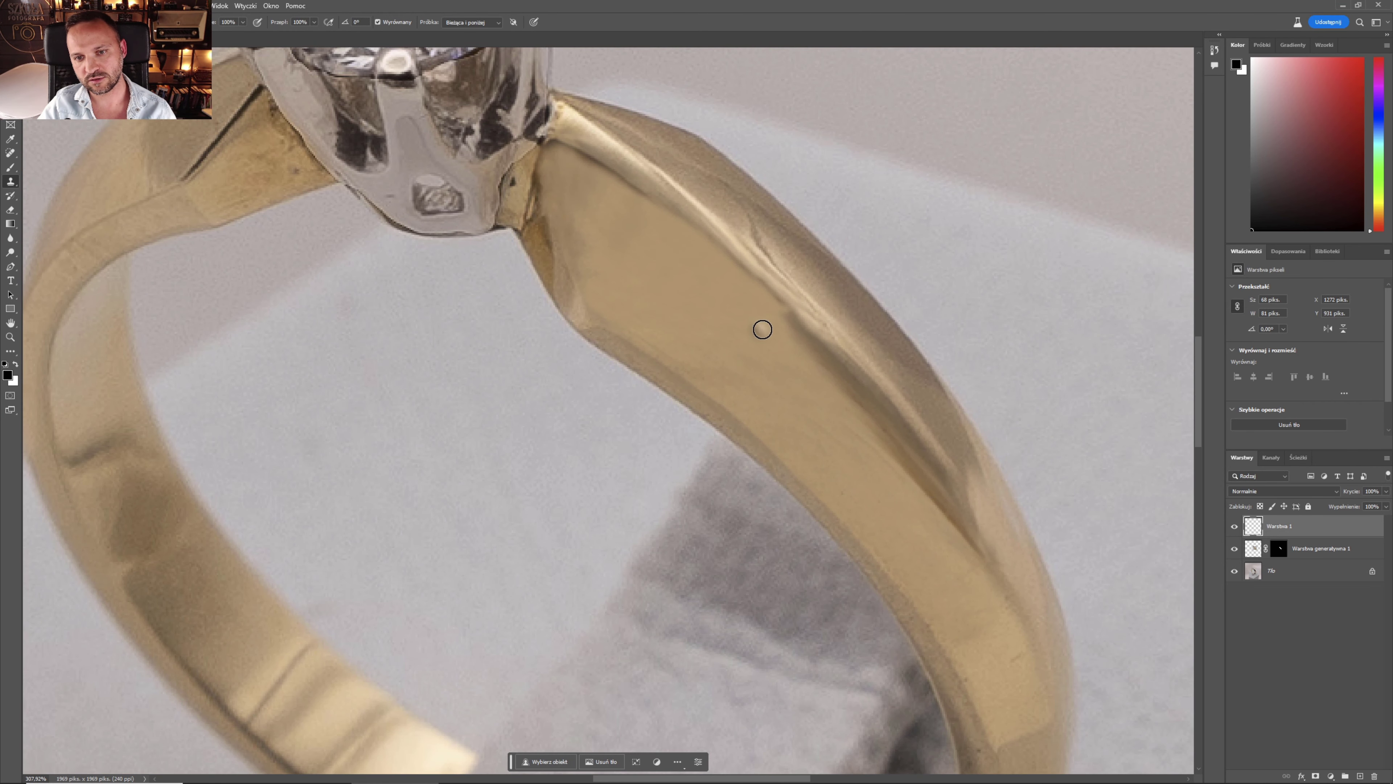
Smooth out the remaining dark patch on the band with cloned gold
drag(784, 336, 814, 367)
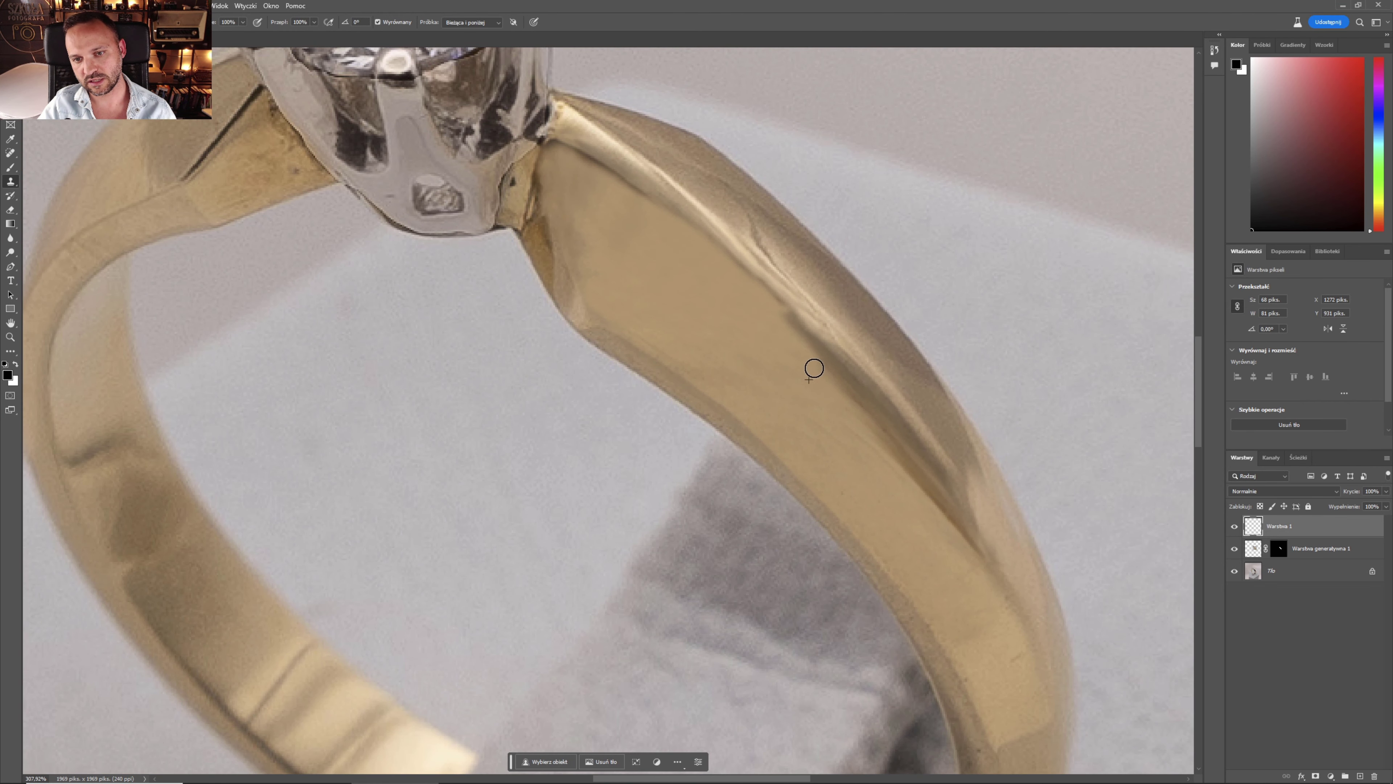
scroll(786, 368, down, 5)
scroll(830, 415, up, 3)
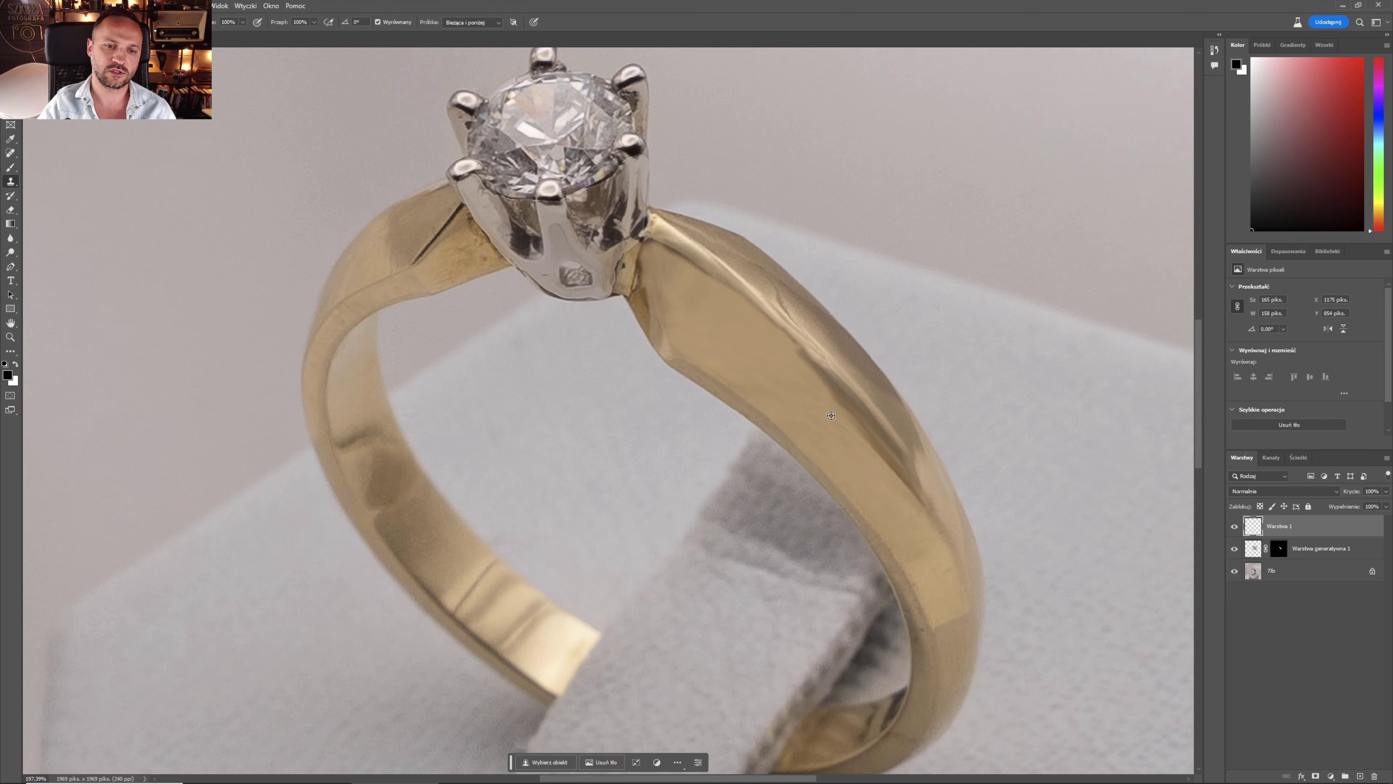
scroll(831, 416, down, 3)
scroll(729, 338, down, 2)
scroll(735, 330, up, 2)
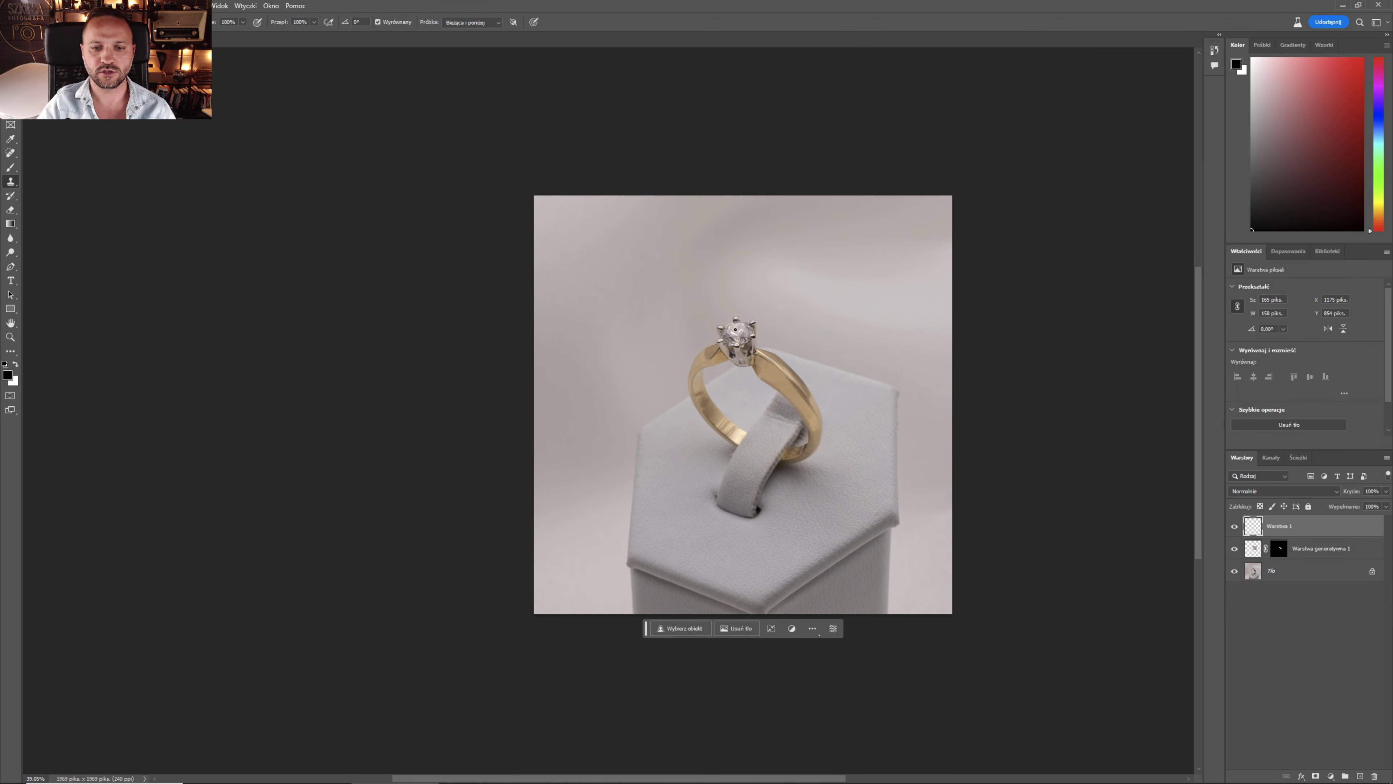
scroll(740, 314, up, 1)
scroll(739, 314, up, 3)
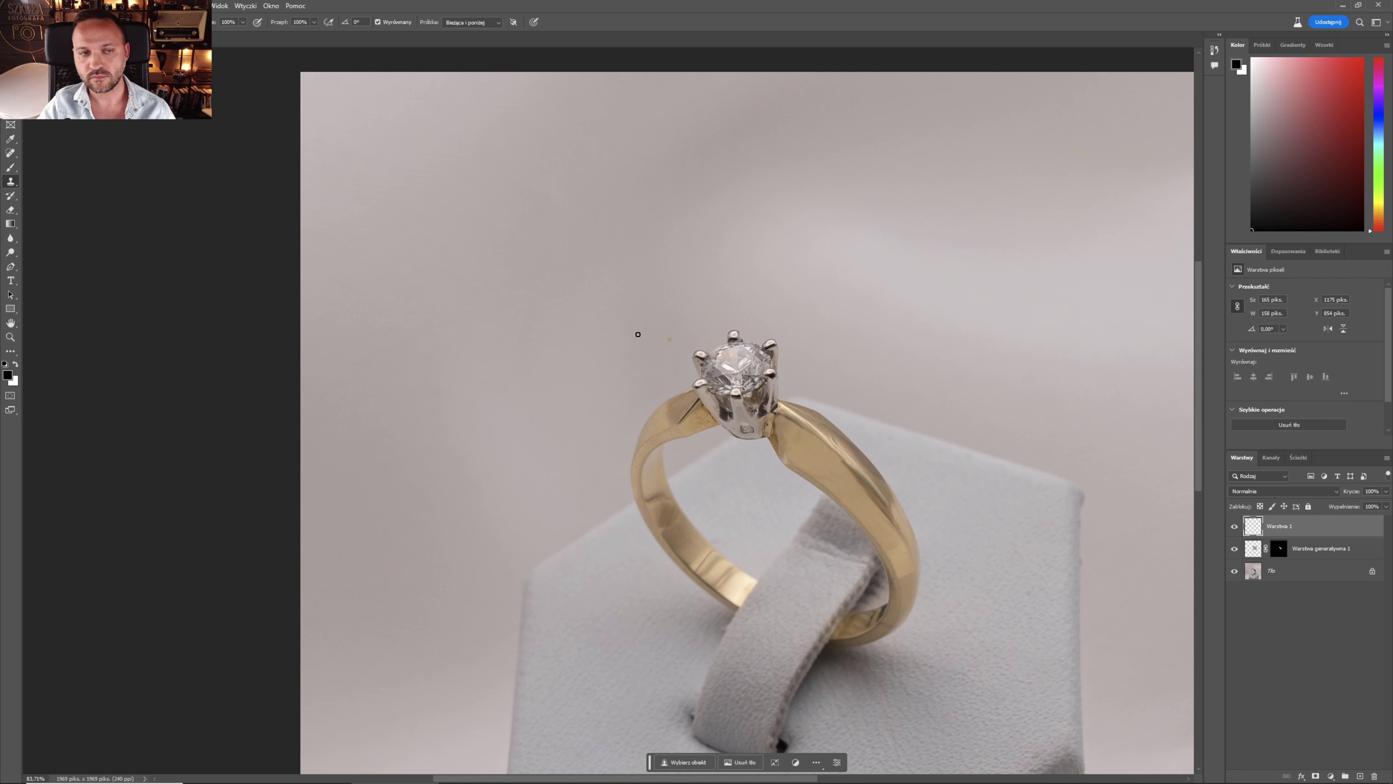
scroll(637, 334, down, 2)
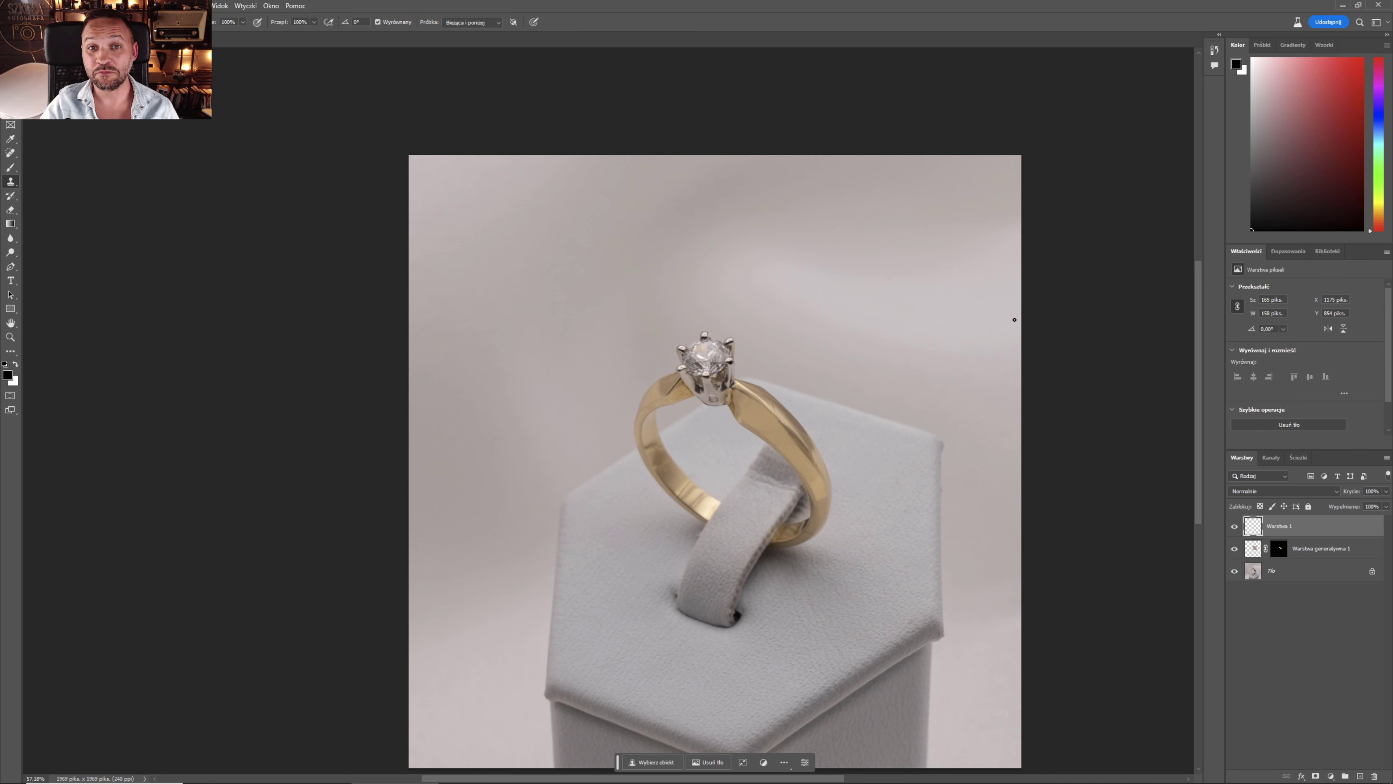
scroll(1000, 313, down, 2)
scroll(862, 308, down, 2)
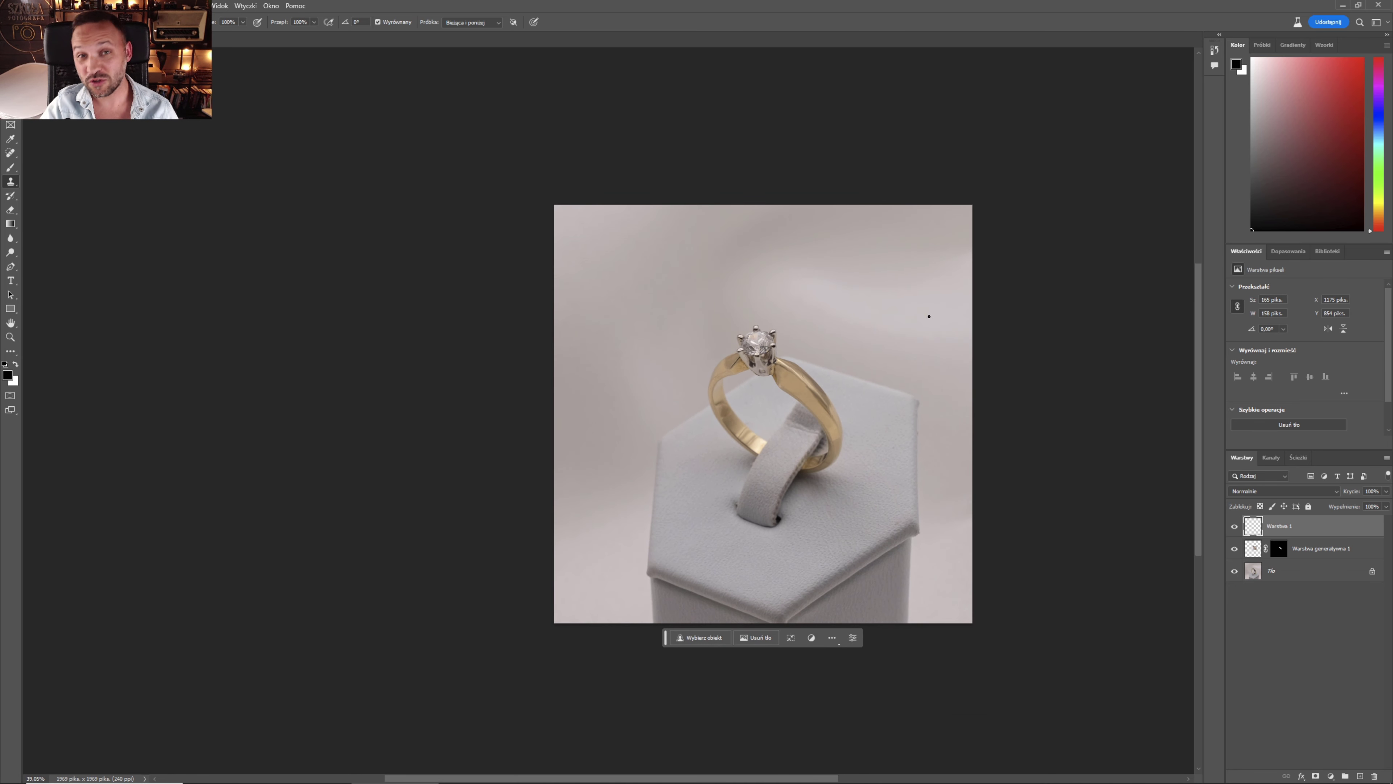